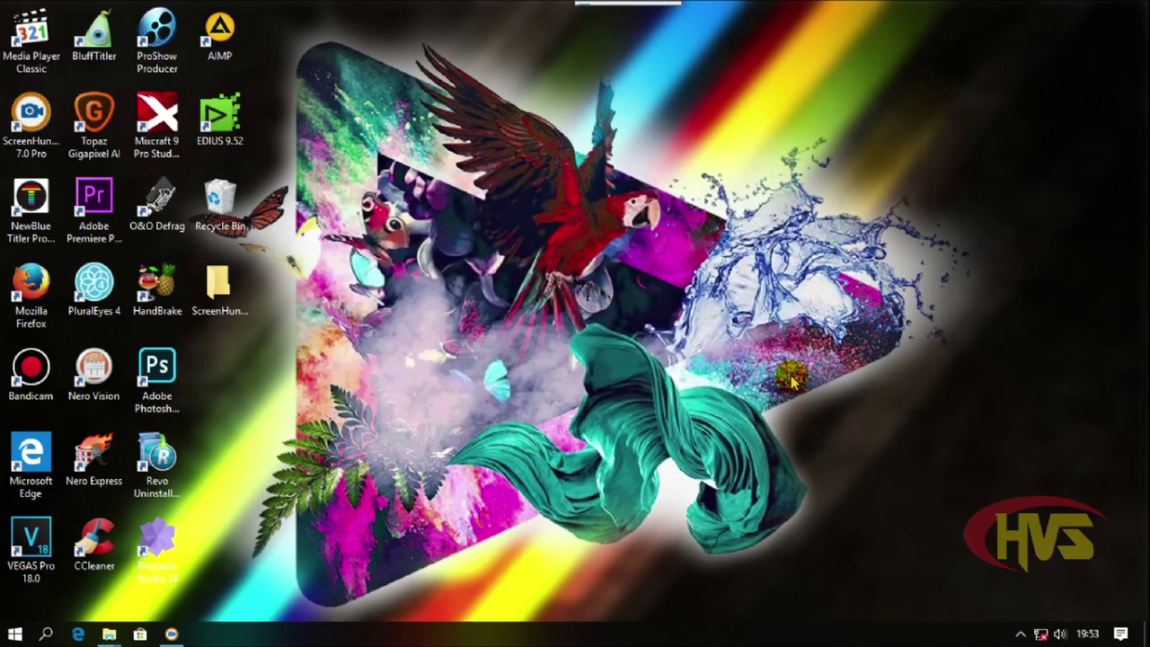
Bring up the wedding project in EDIUS and return the playhead to the start of the siraman sequence
left_click(528, 341)
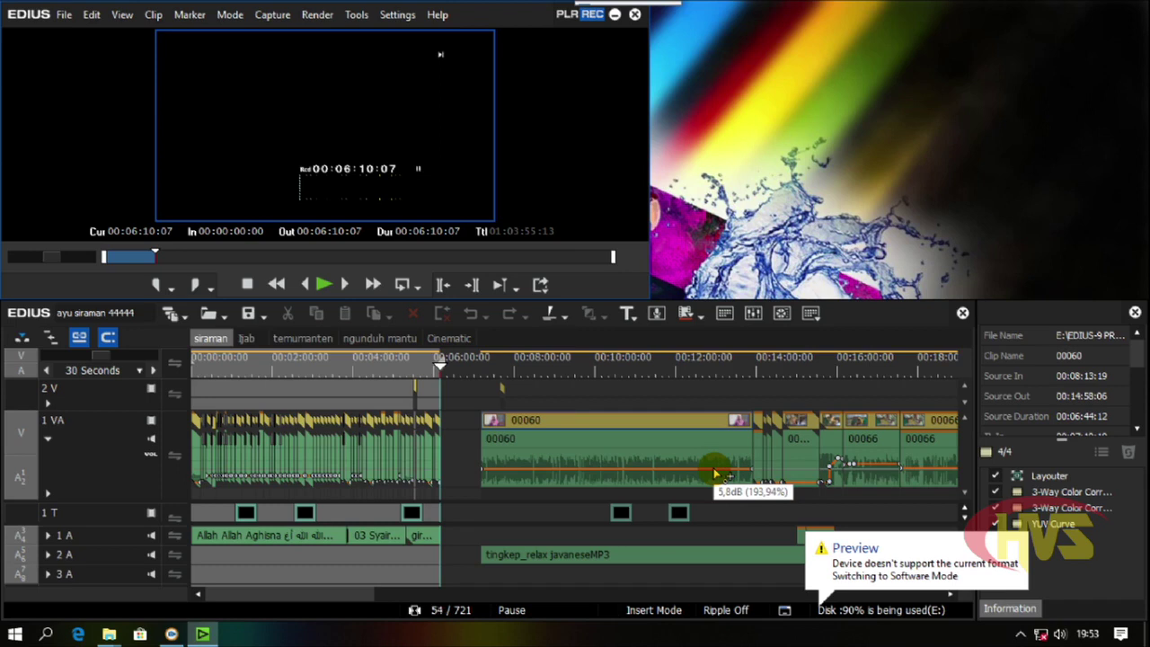
left_click(725, 314)
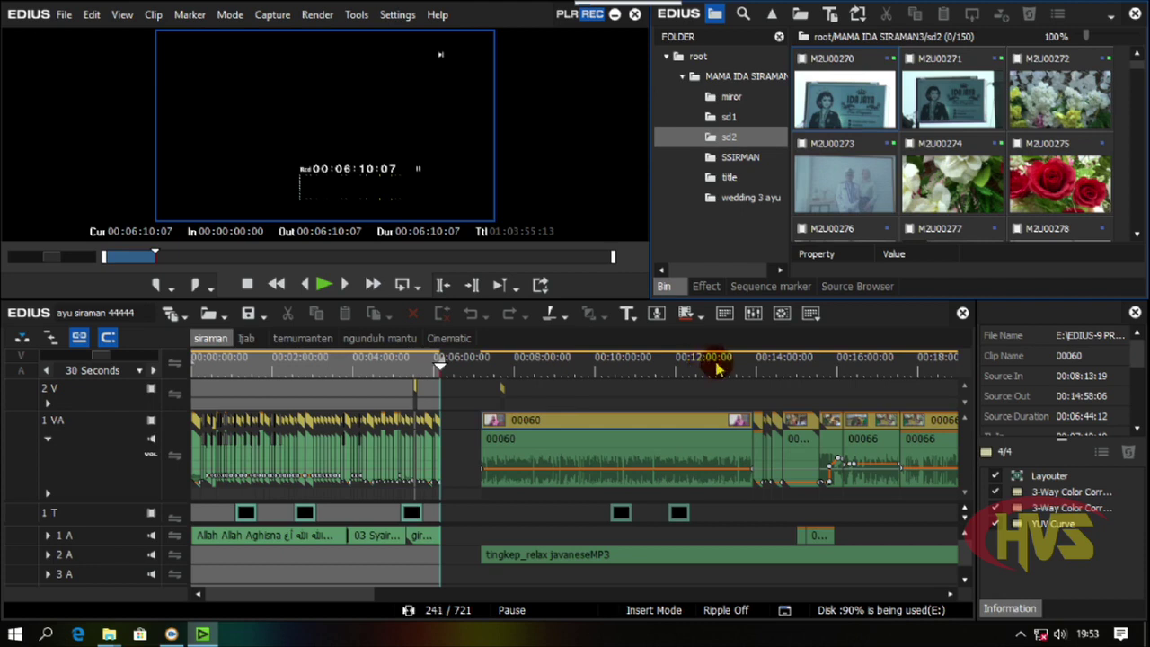
key("Home")
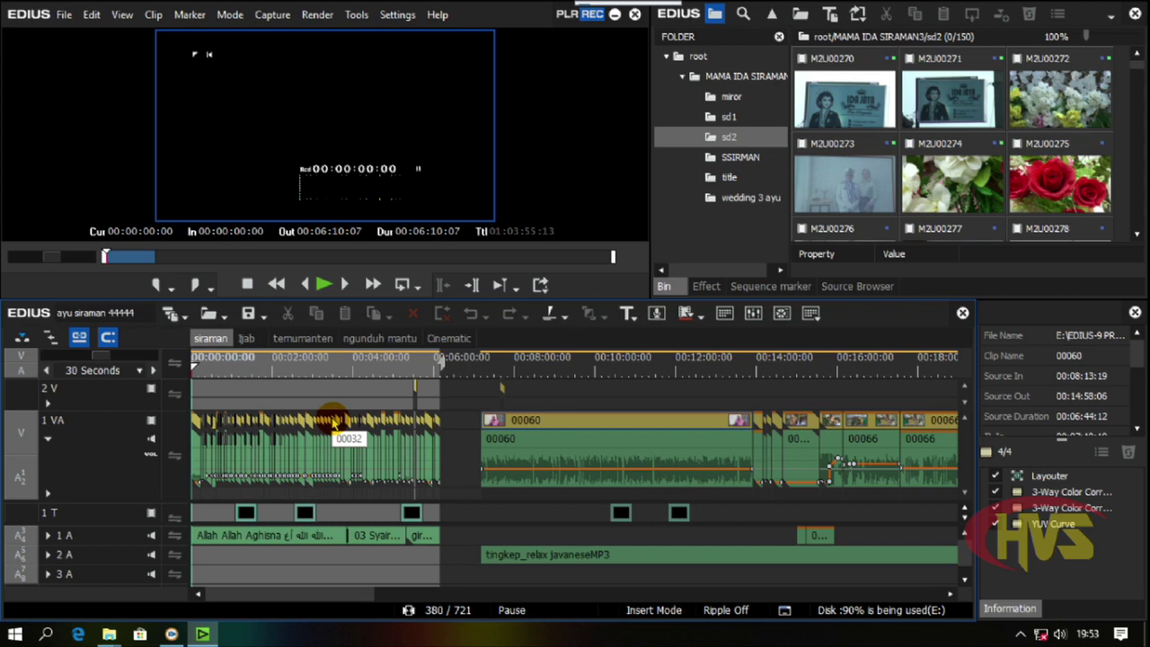
left_click(258, 369)
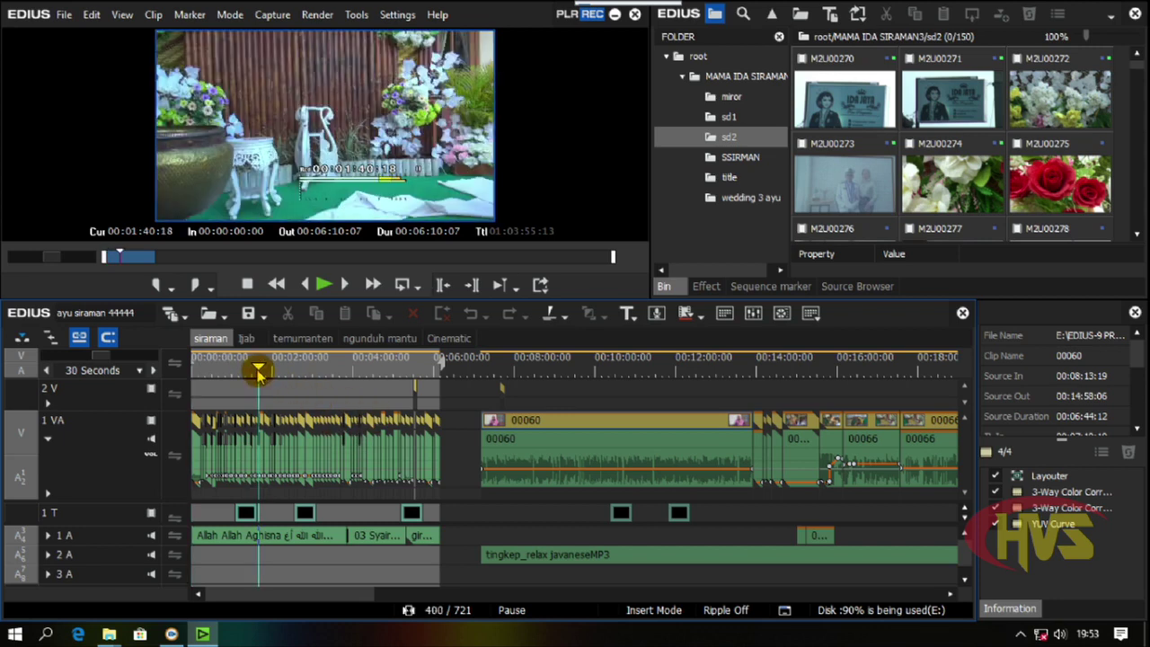
left_click_drag(258, 369, 190, 368)
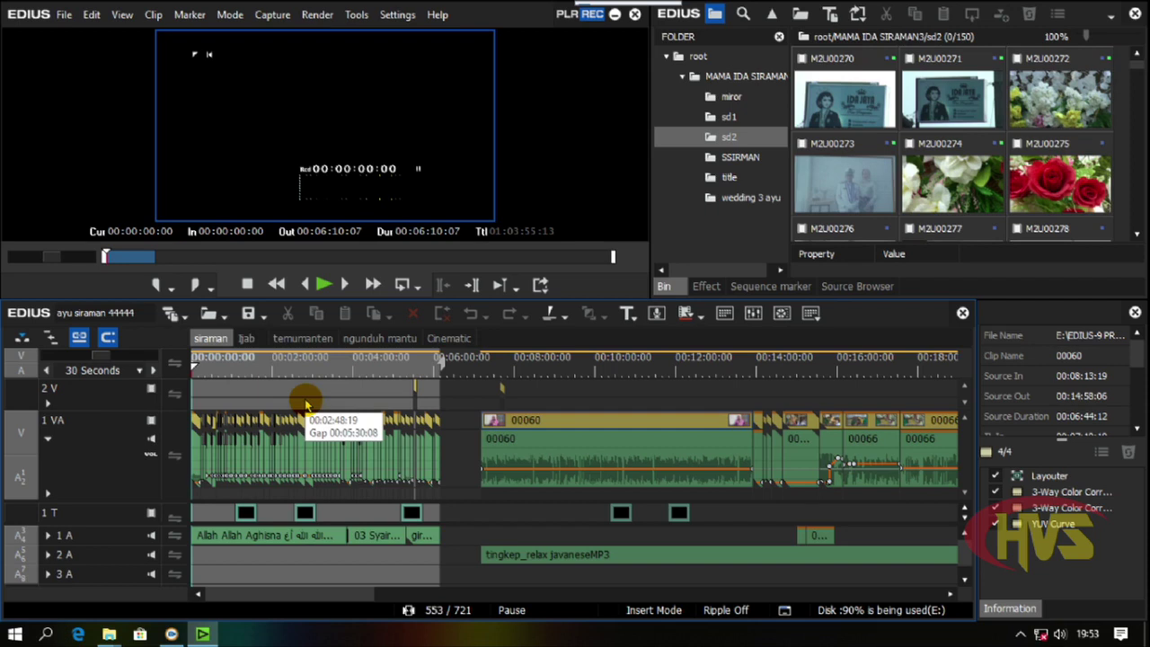
left_click(203, 368)
left_click_drag(203, 368, 189, 368)
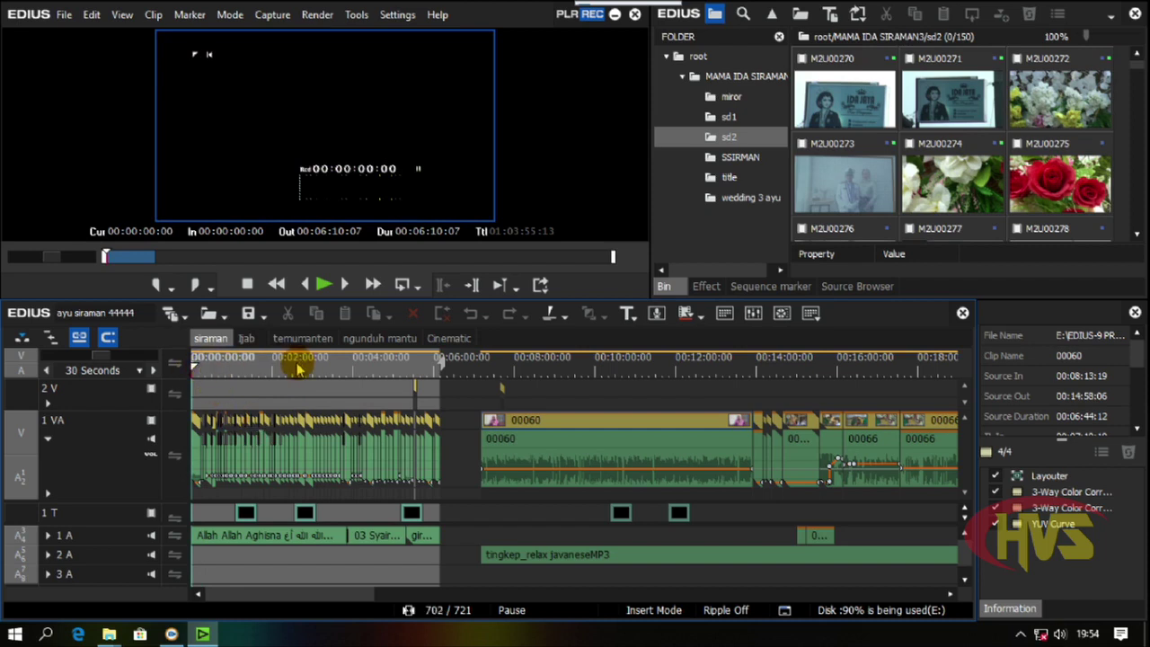
Look through the Ijab, temumanten, ngunduh mantu and Cinematic sequences and return to the siraman sequence
scroll(300, 377, "down", 3)
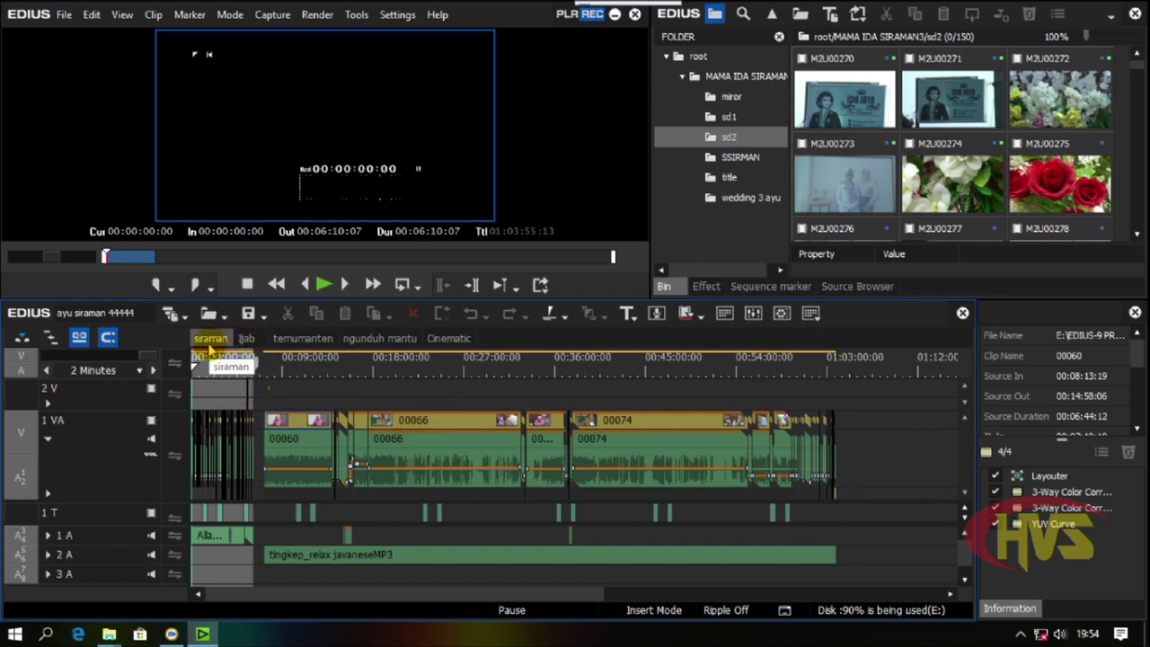
left_click(248, 338)
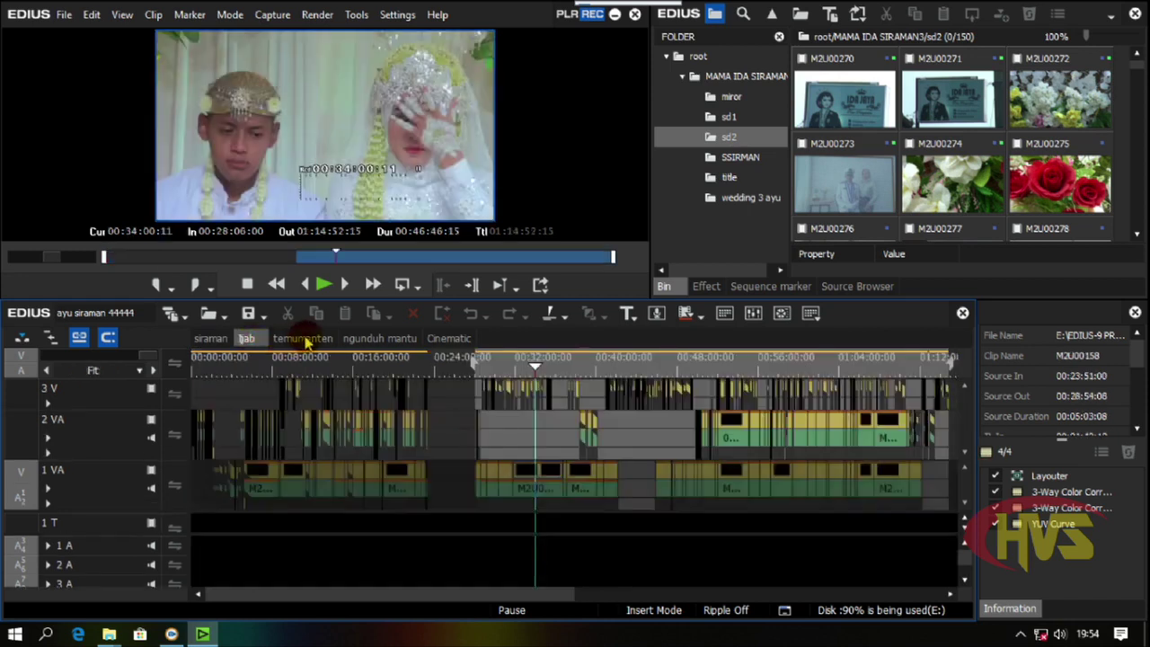
left_click(304, 339)
left_click(379, 339)
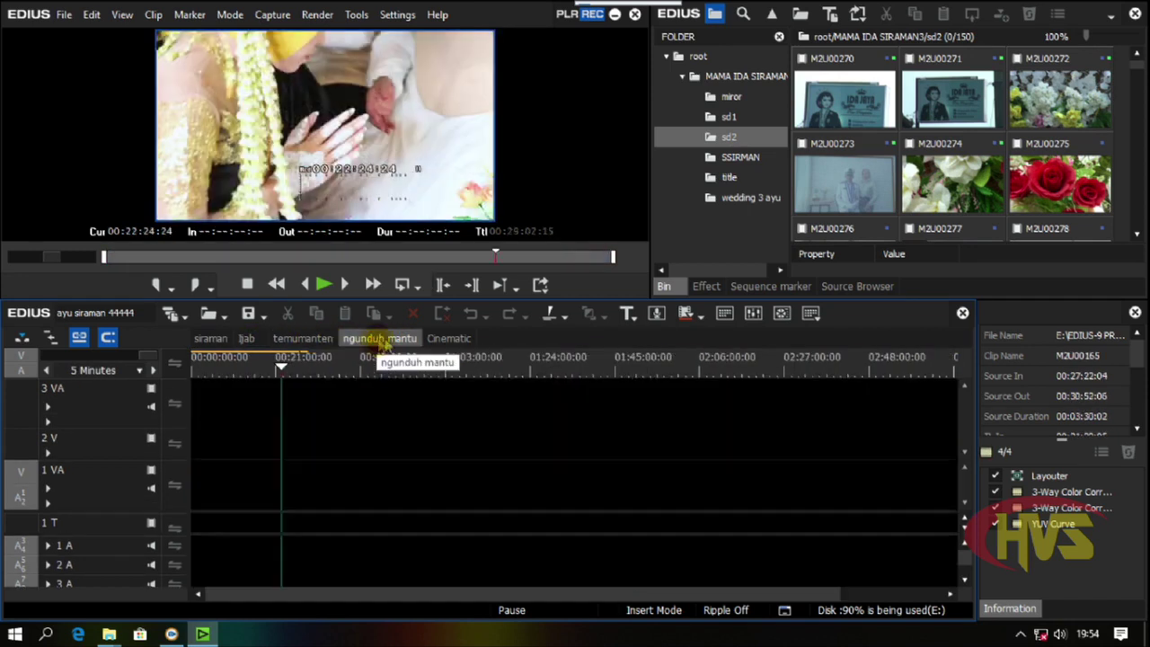
left_click(451, 339)
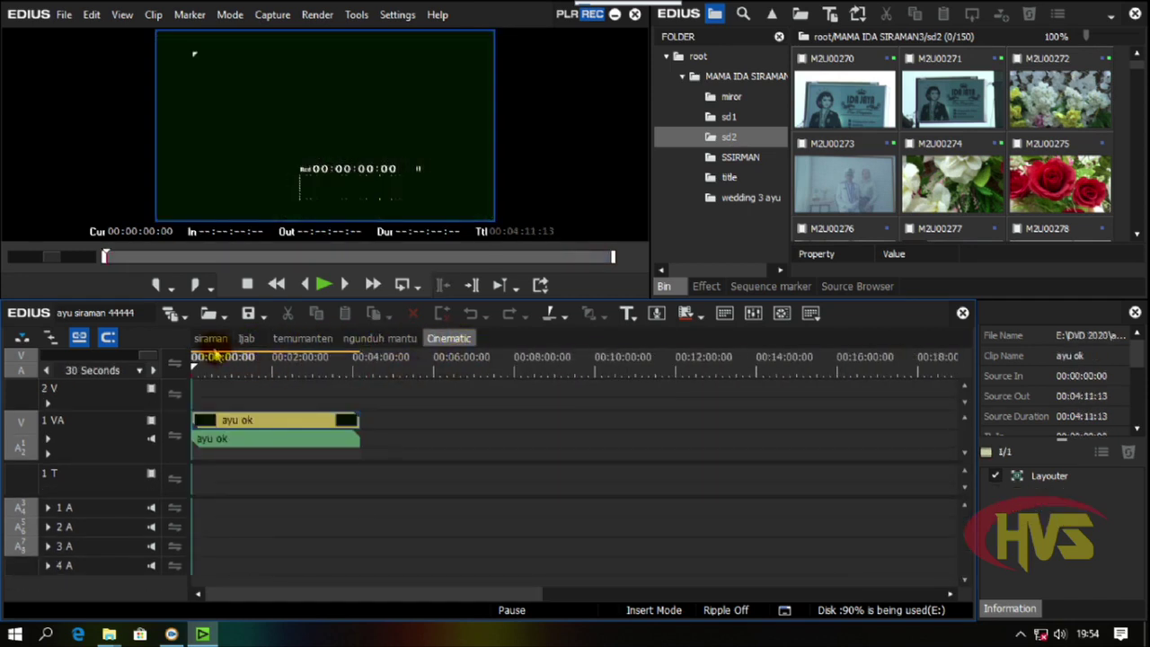
left_click(210, 339)
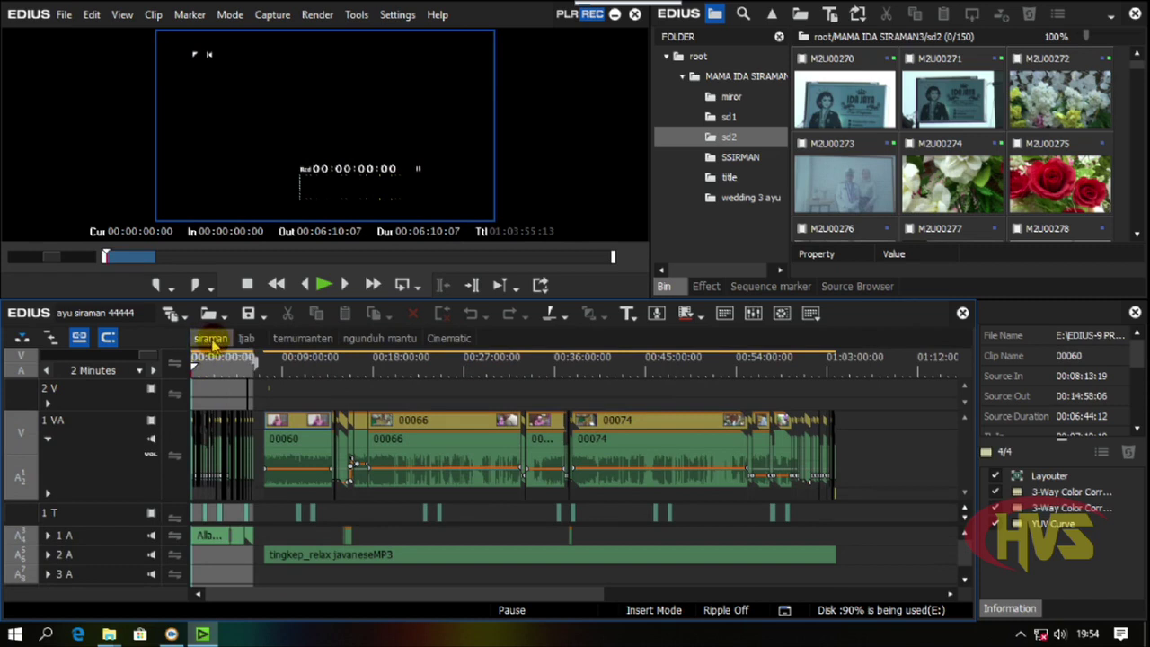
Rename the siraman sequence in its sequence settings by adding the person's first name after "siraman"
right_click(219, 346)
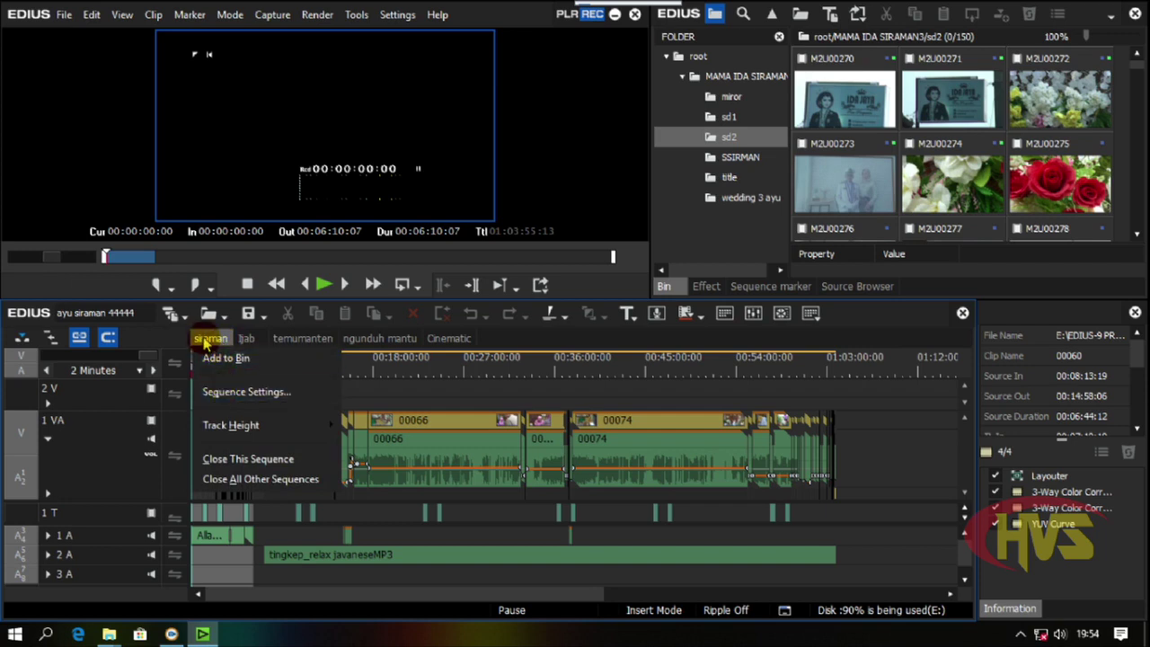
left_click(219, 395)
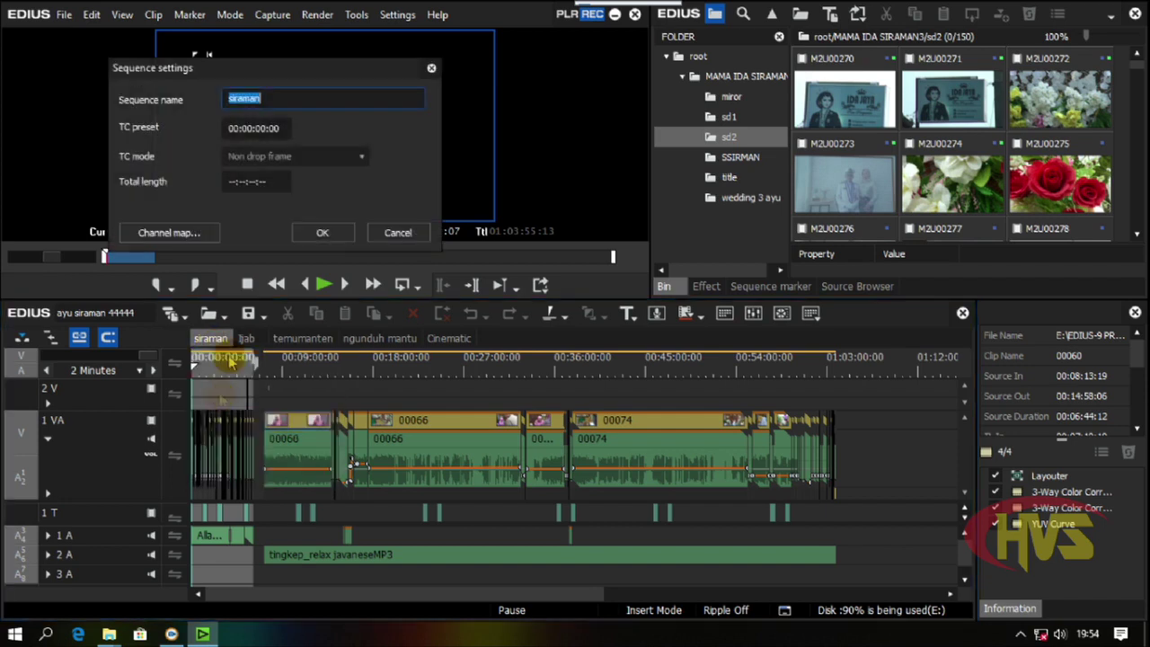
left_click(274, 97)
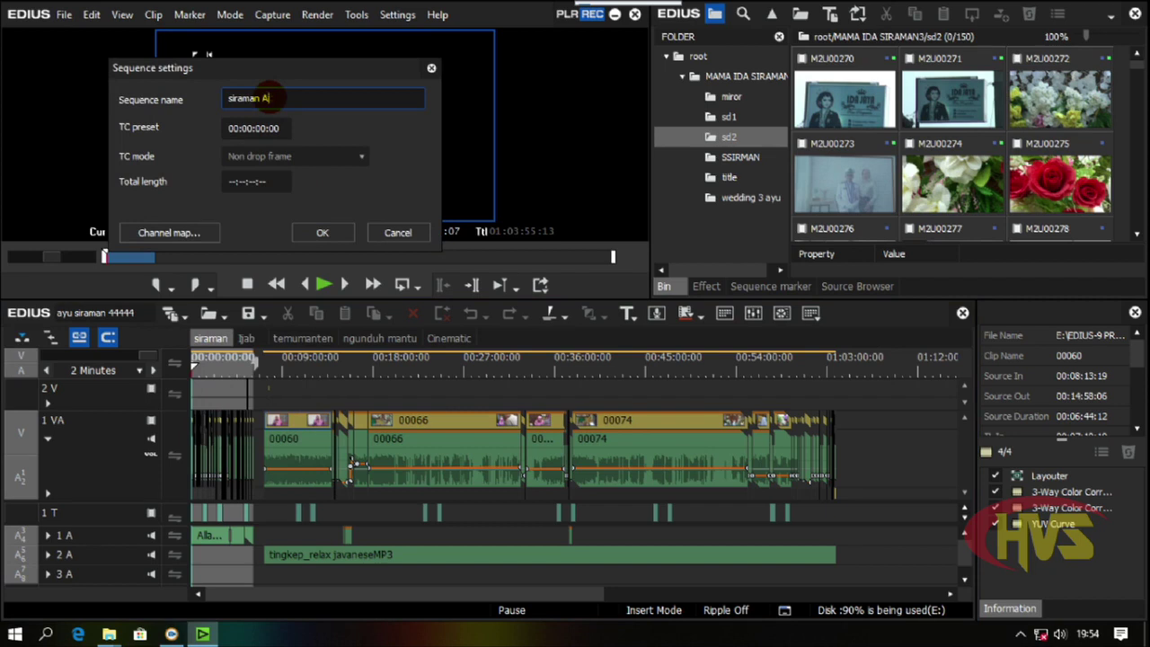
left_click(321, 232)
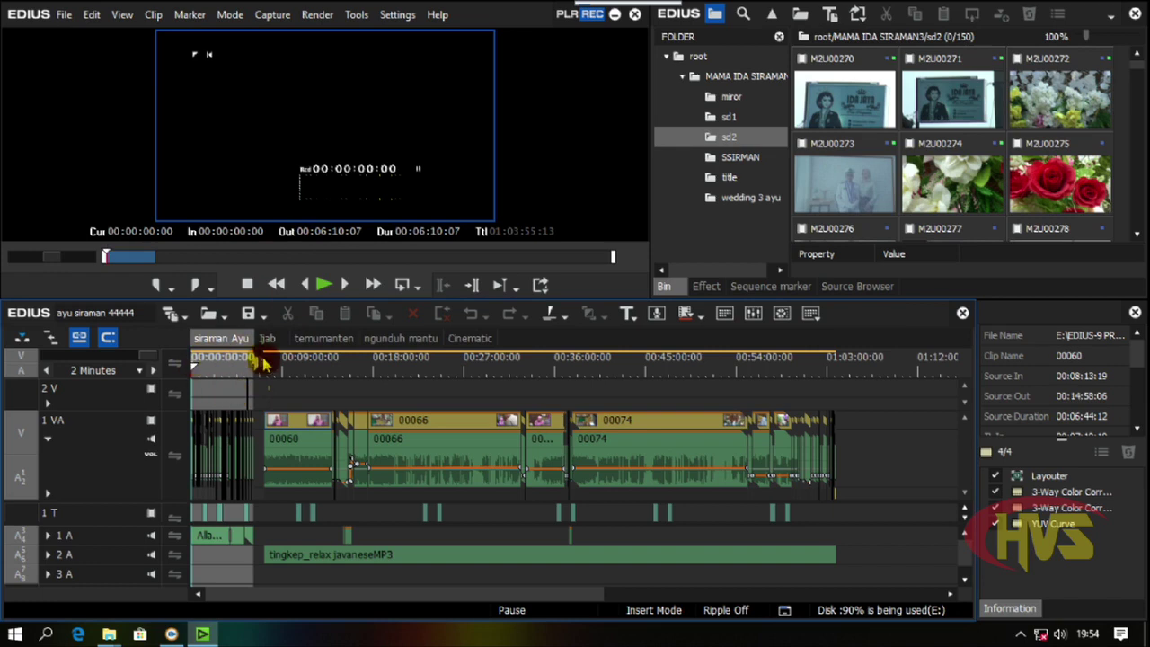
Compare the timelines of all five sequences, ending on the renamed siraman sequence
left_click(269, 339)
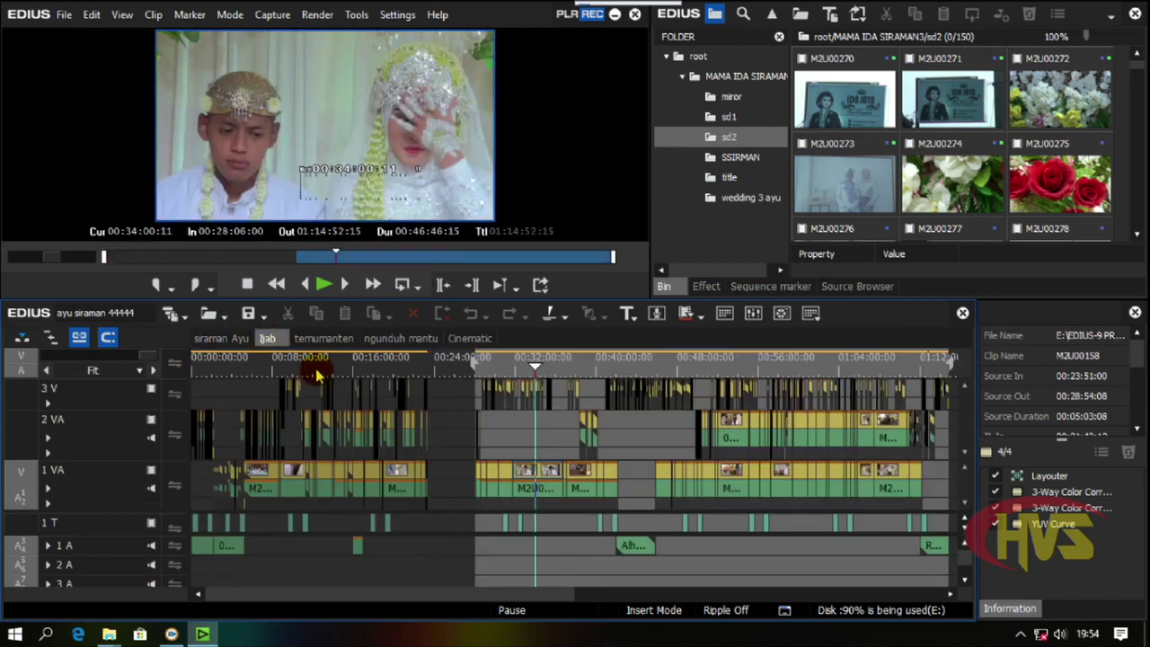
left_click(322, 339)
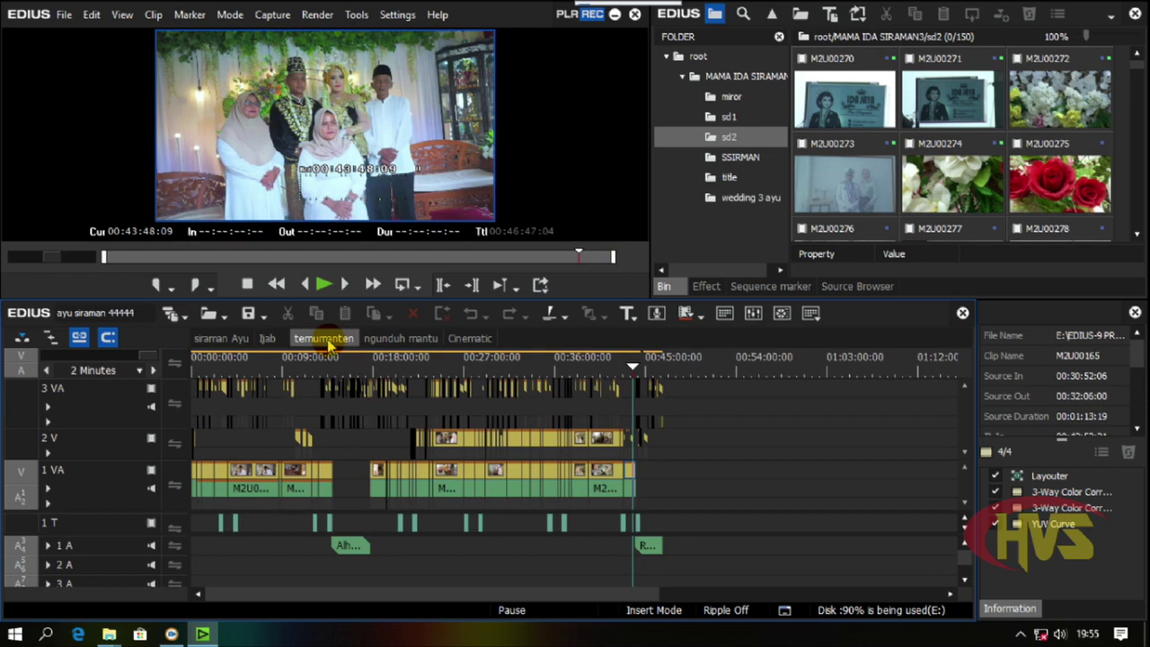
left_click(216, 339)
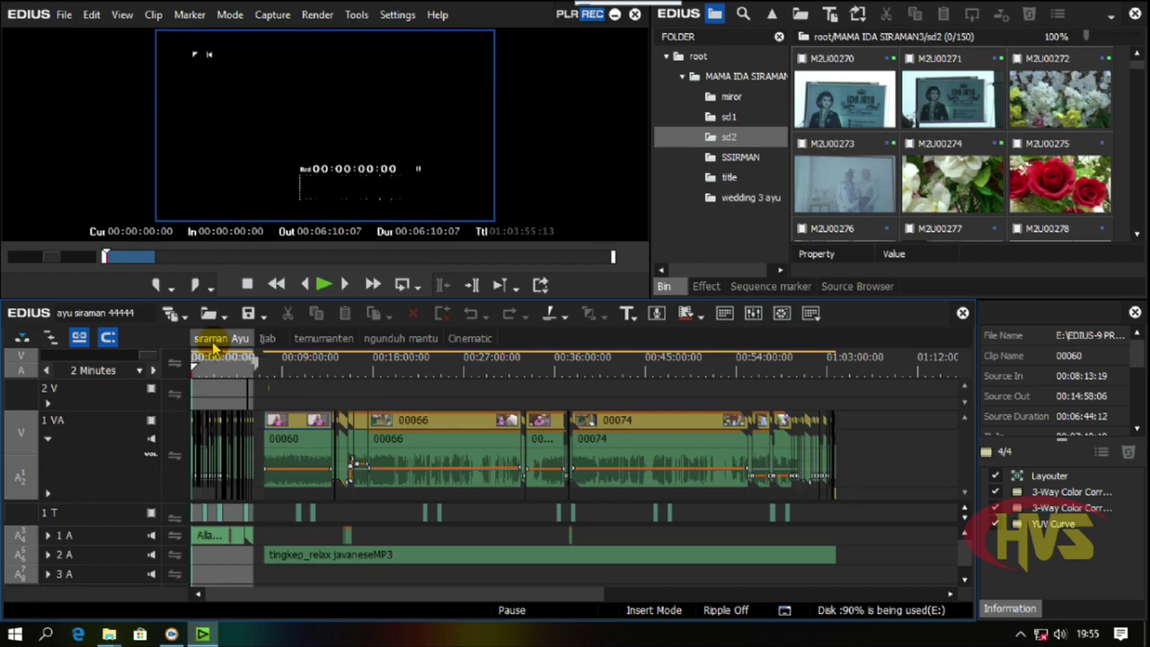
left_click(267, 340)
left_click(324, 339)
left_click(401, 339)
left_click(470, 339)
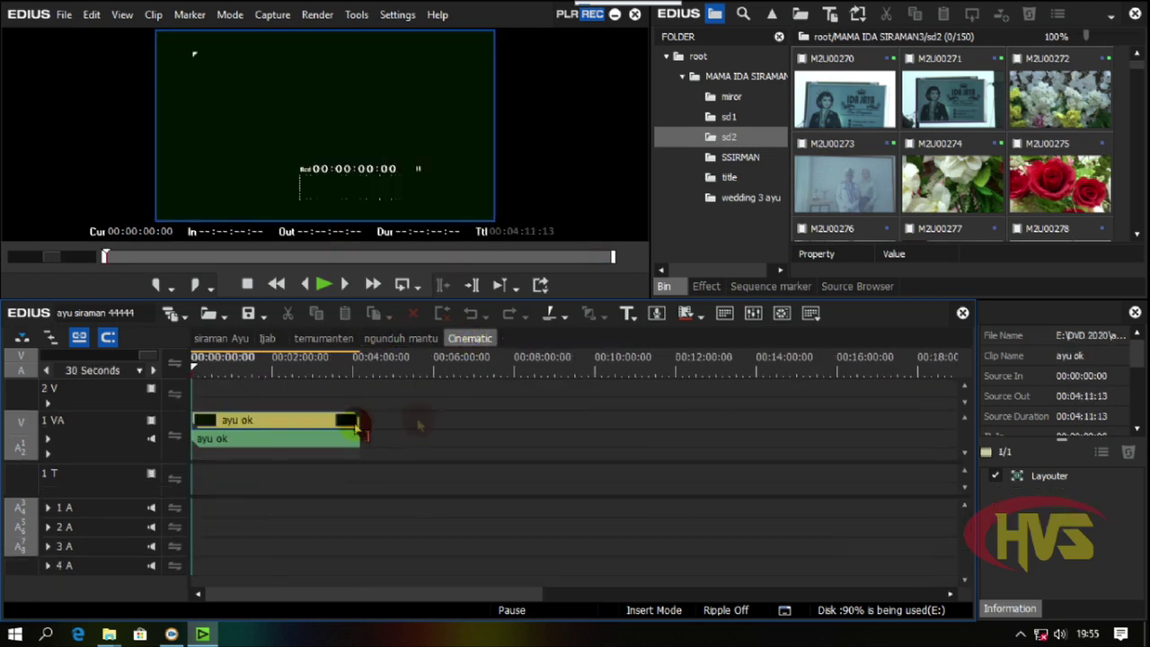
left_click(221, 339)
Show the siraman timeline at a 30-second scale and scrub through its opening section to examine the footage
left_click(206, 362)
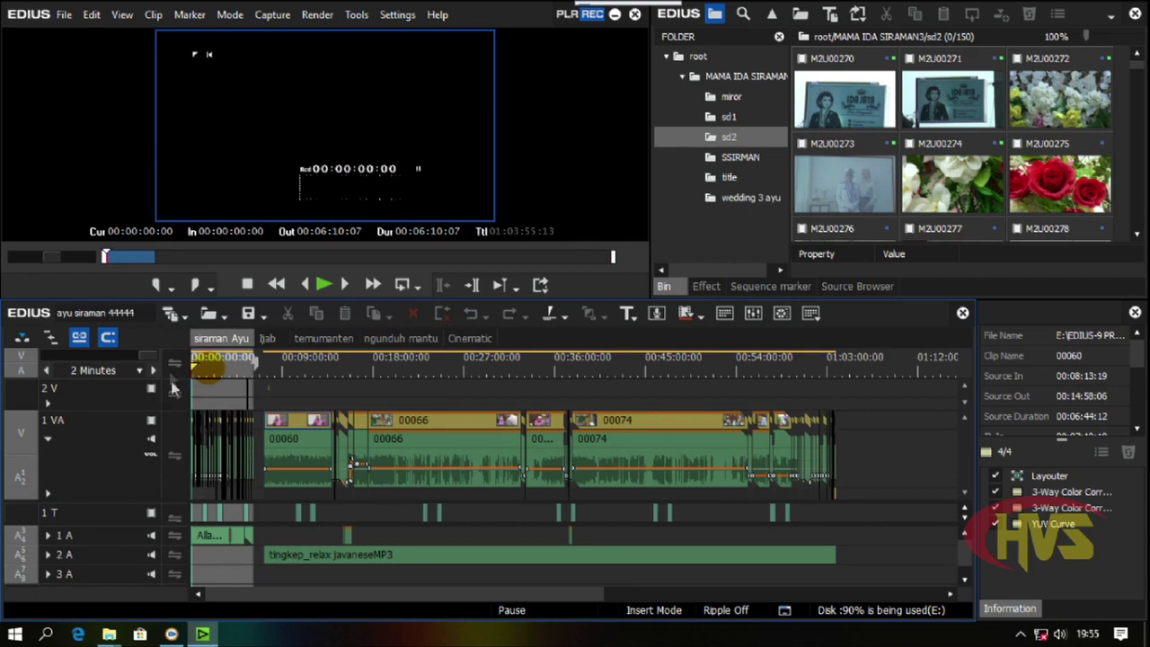
scroll(216, 391, "up", 2)
left_click(265, 403)
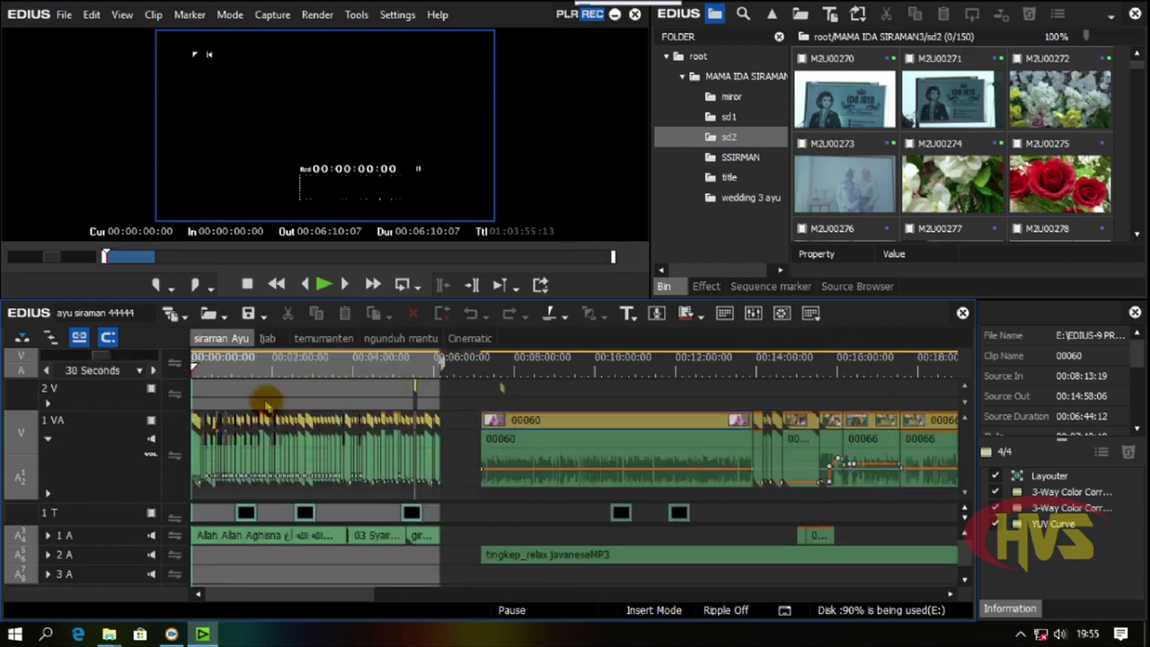
left_click(225, 366)
left_click(245, 368)
left_click_drag(245, 372, 168, 382)
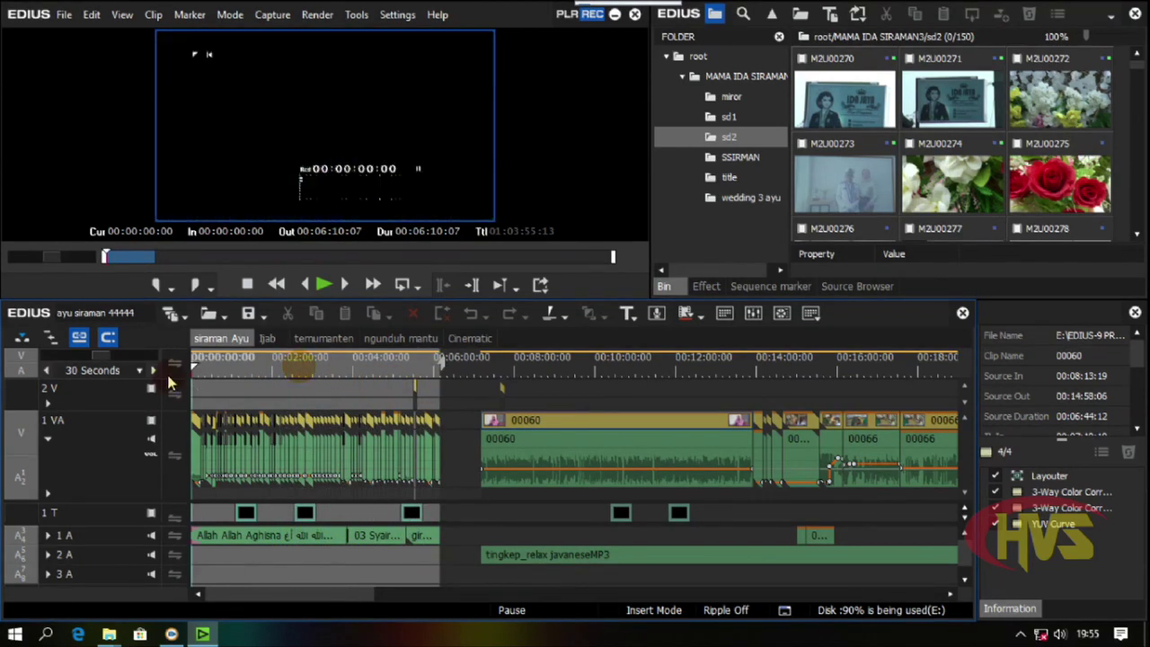
left_click(327, 375)
left_click(528, 379)
left_click_drag(530, 379, 315, 384)
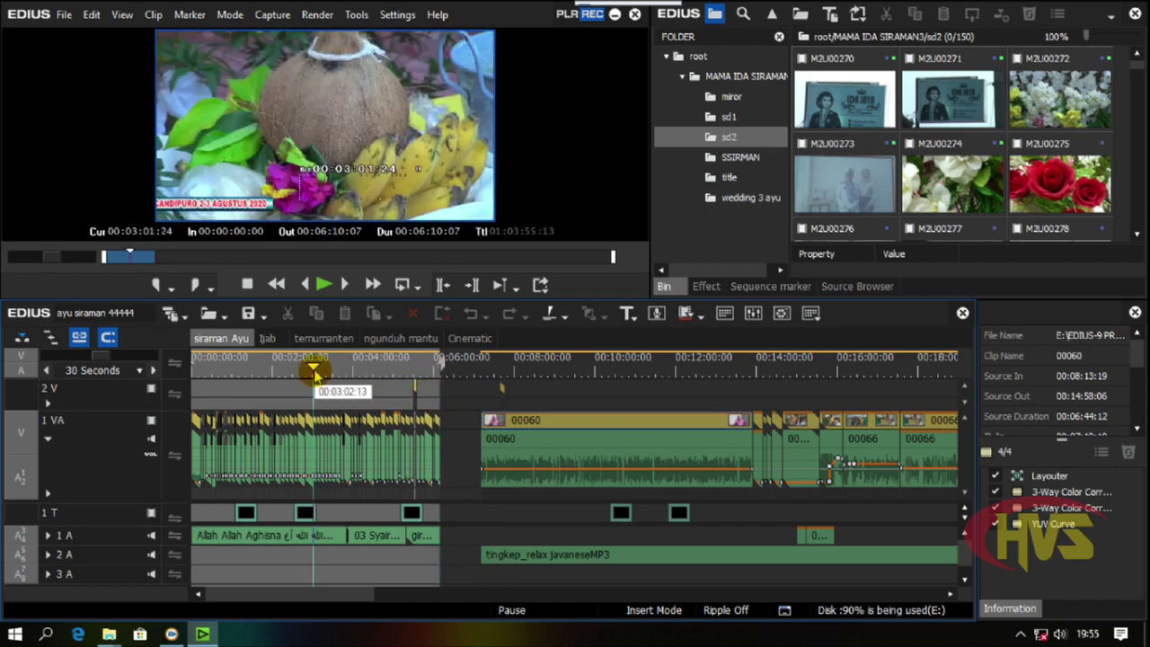
left_click_drag(314, 373, 190, 370)
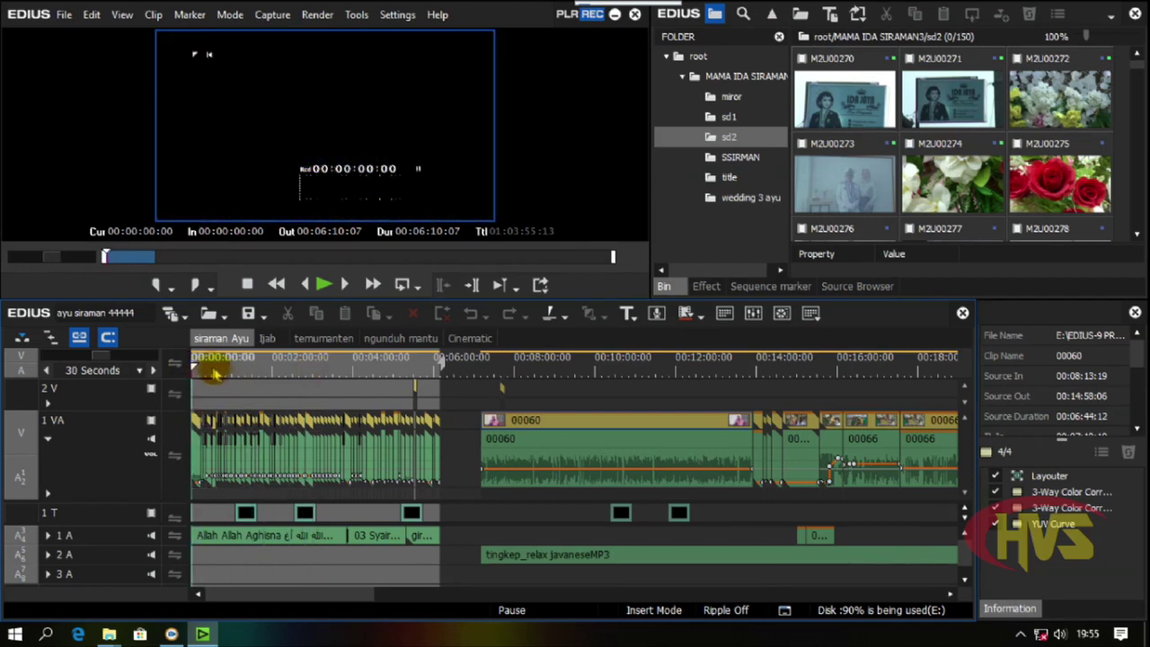
left_click(266, 370)
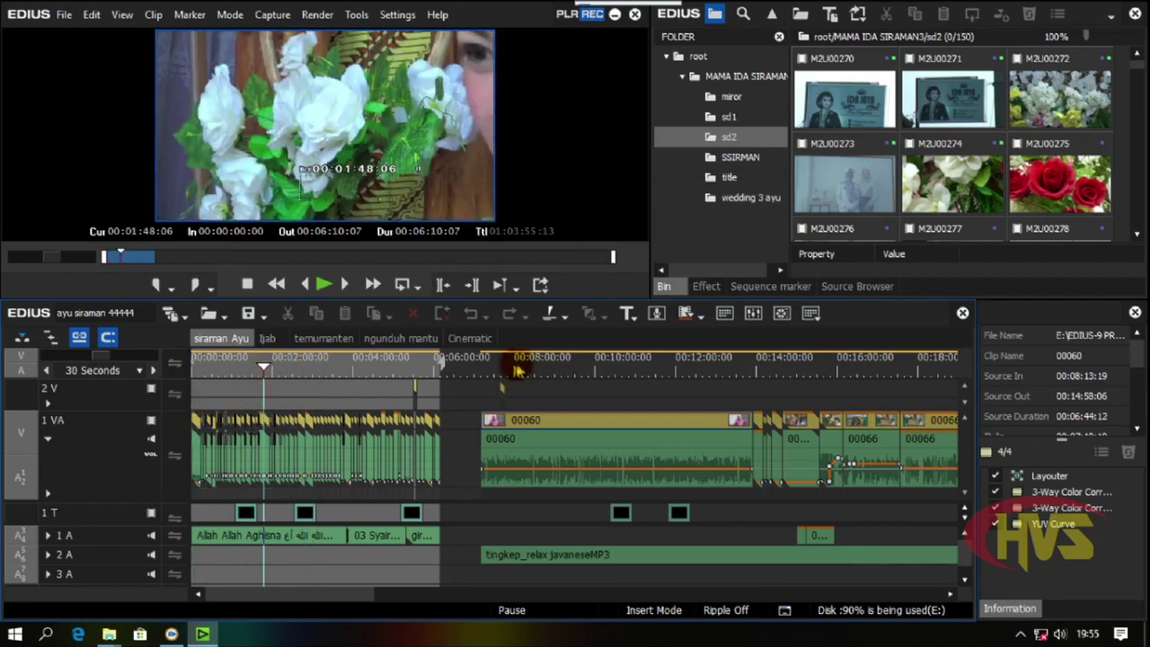
Preview an early moment of the Ijab sequence and check the remaining sequences before returning to siraman
left_click(267, 339)
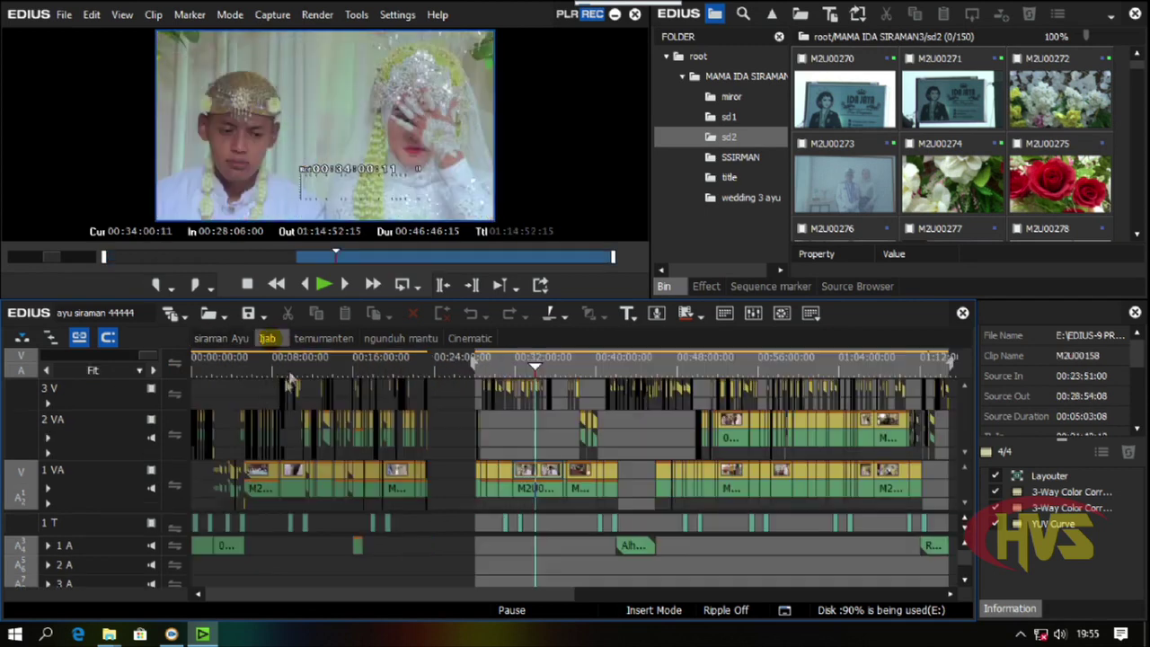
left_click(259, 368)
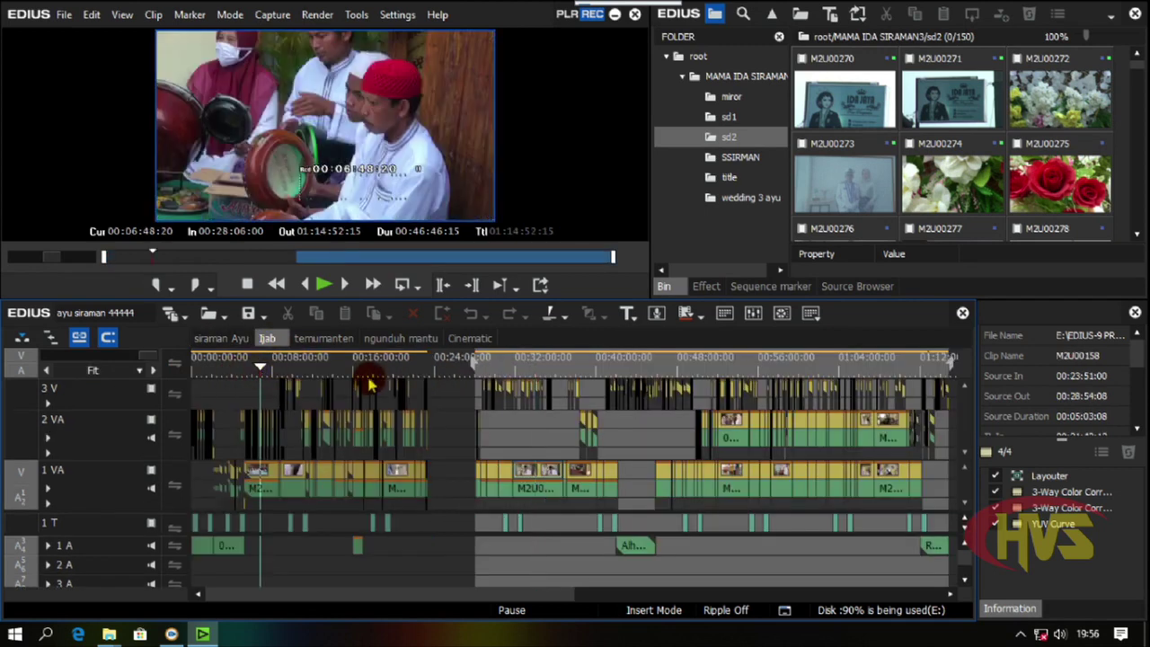
left_click(331, 339)
left_click(401, 339)
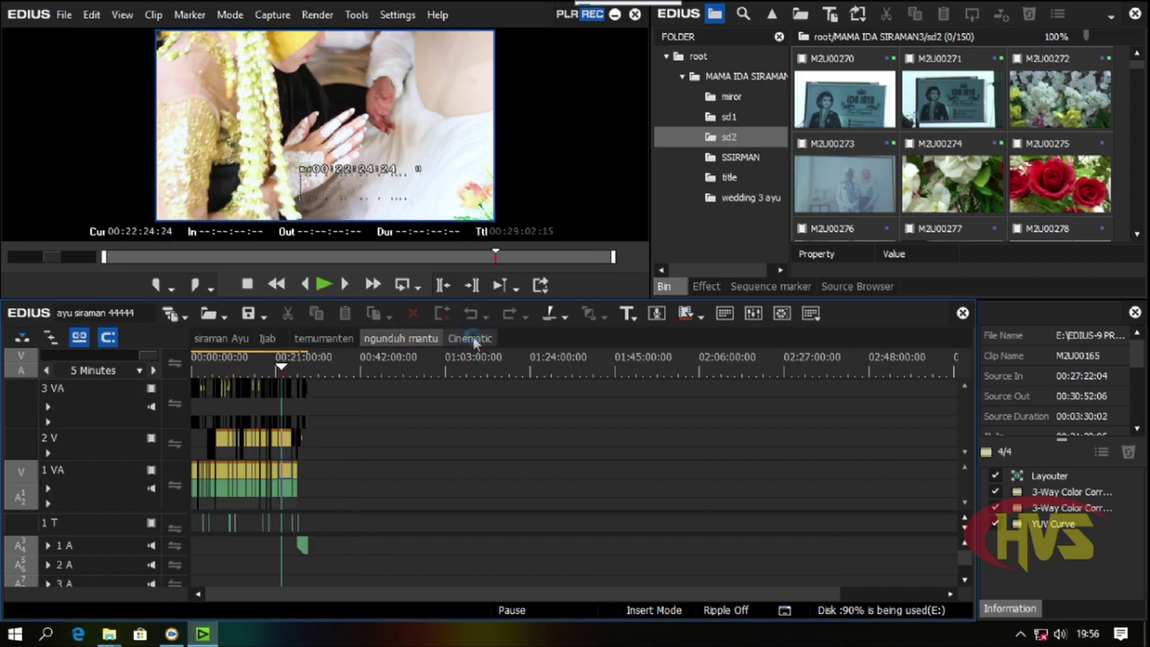
left_click(470, 339)
left_click(221, 339)
Move the playhead to the siraman sequence's start, and from there to the end of the marked range at 00:06:10:07
left_click(308, 372)
left_click_drag(307, 372, 180, 366)
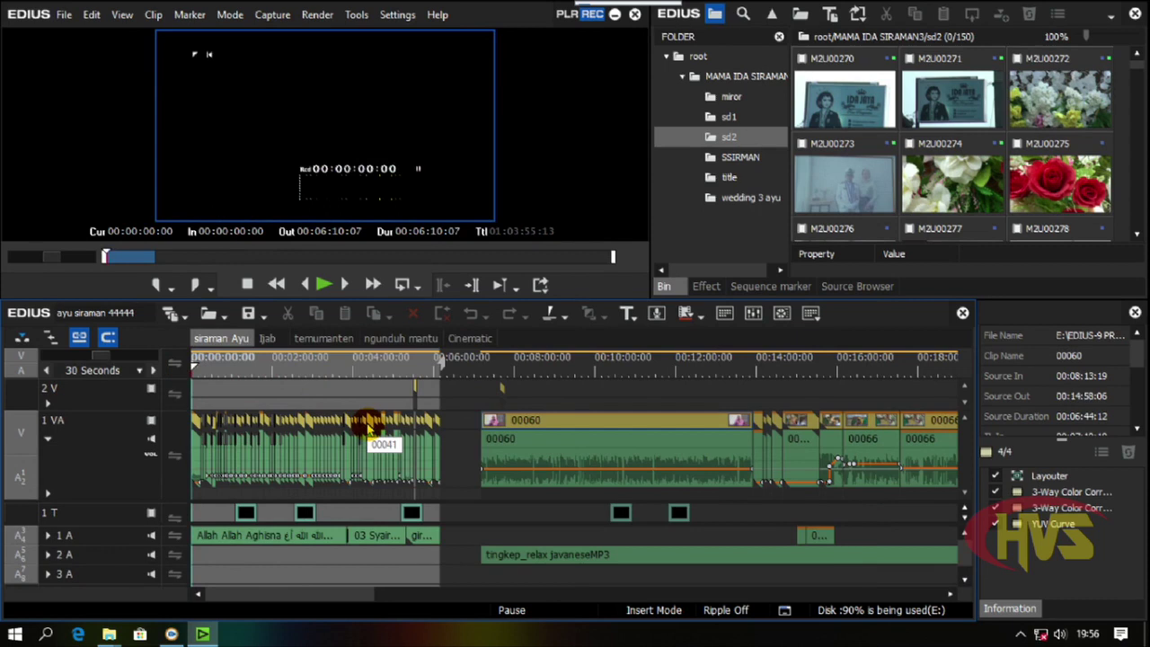
left_click_drag(231, 366, 192, 371)
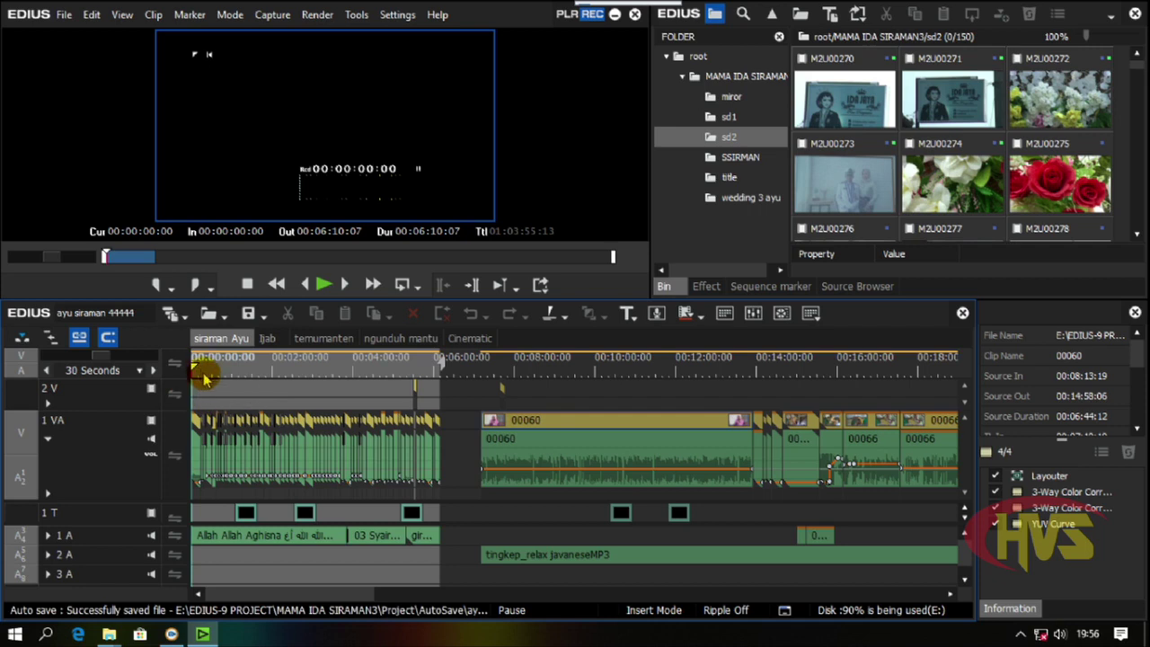
left_click_drag(196, 370, 191, 367)
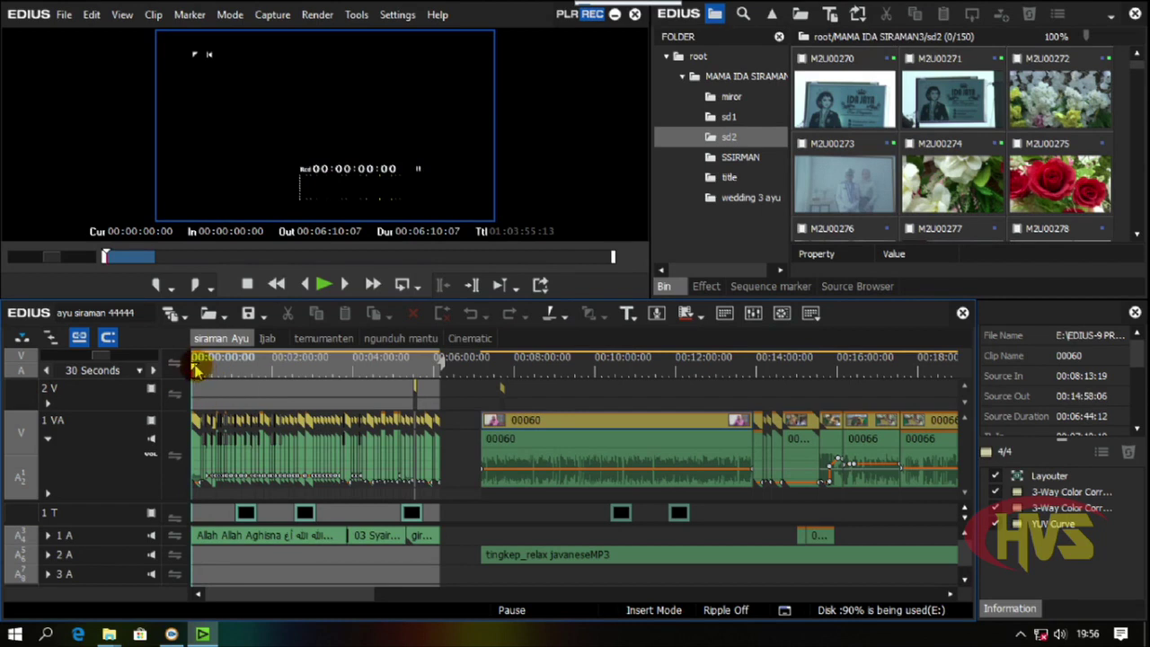
left_click_drag(406, 379, 440, 373)
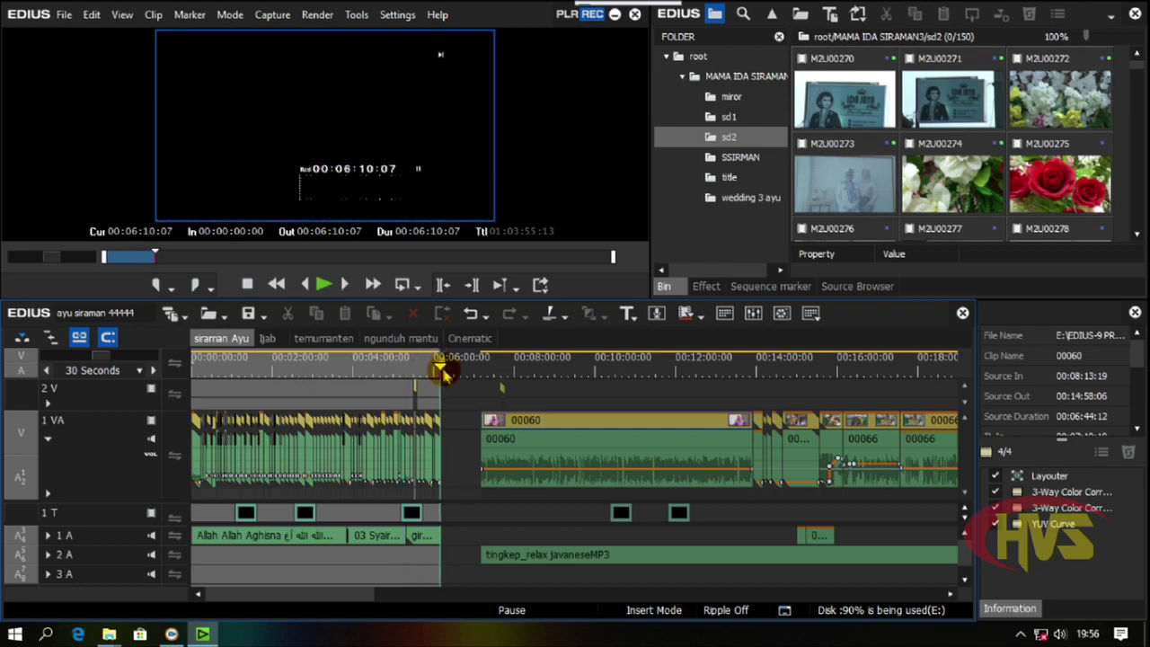
left_click(447, 481)
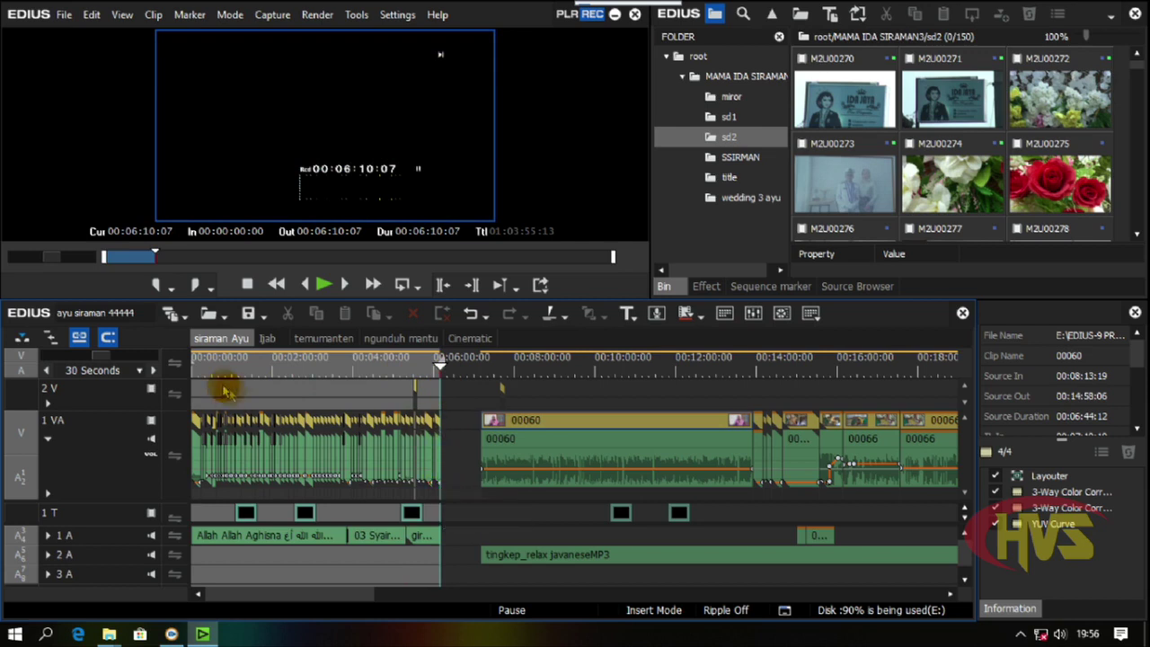
left_click(420, 387)
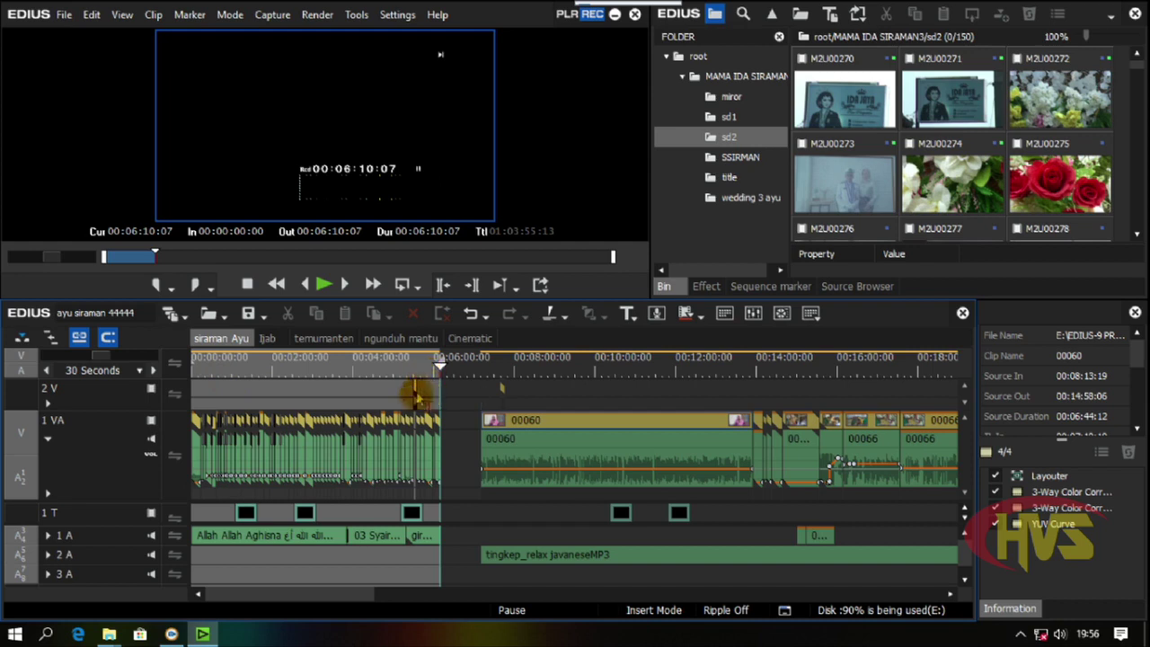
left_click(65, 20)
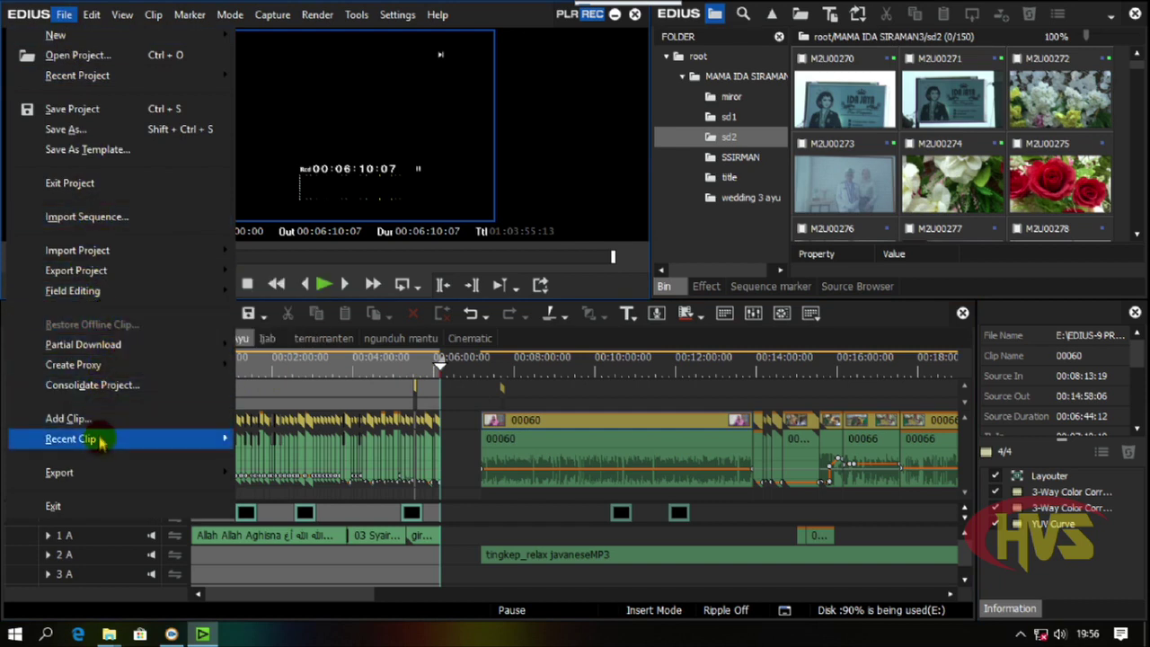
mouse_move(99, 474)
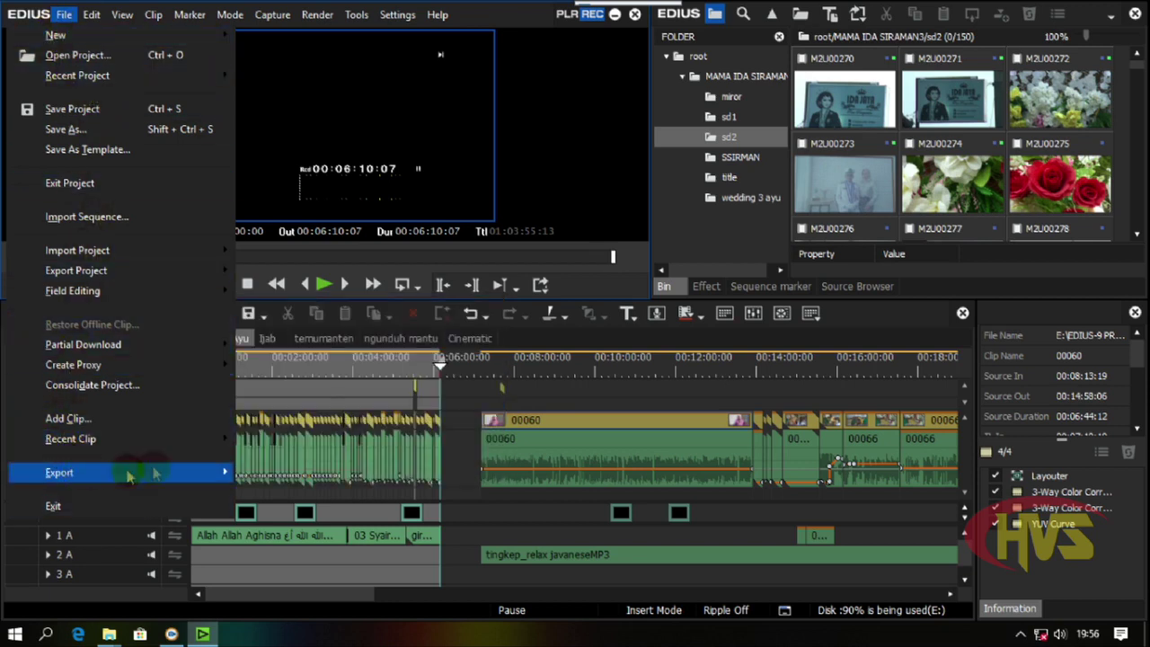
left_click(603, 201)
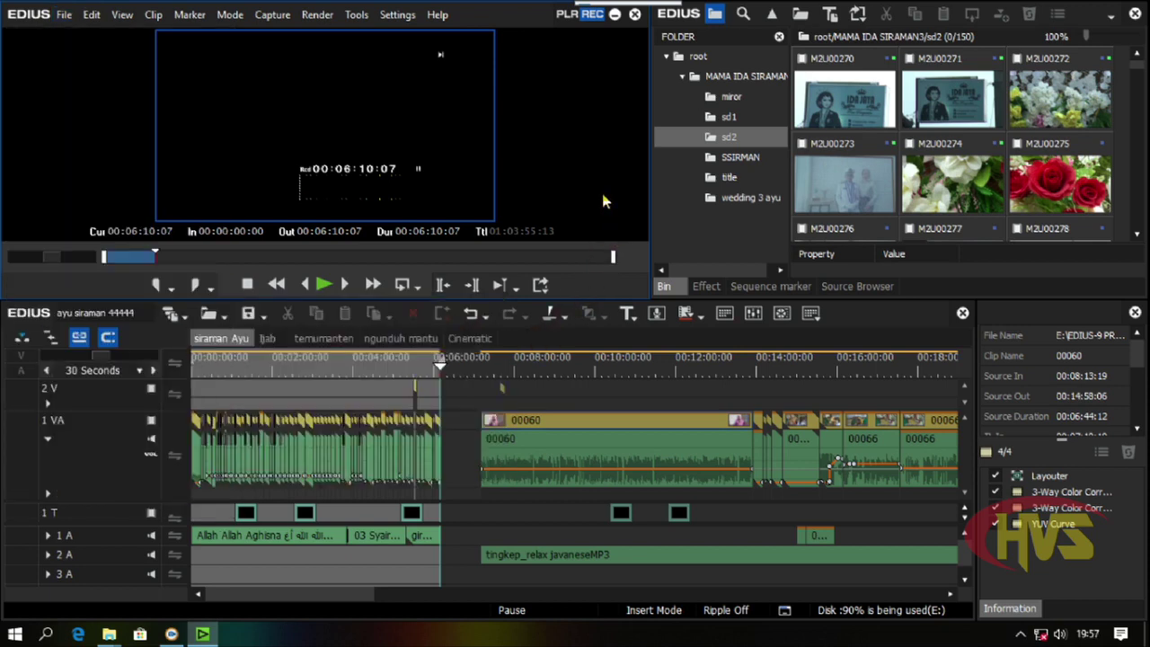
Open the Batch Export list and move its window clear of the main menu bar
left_click(543, 287)
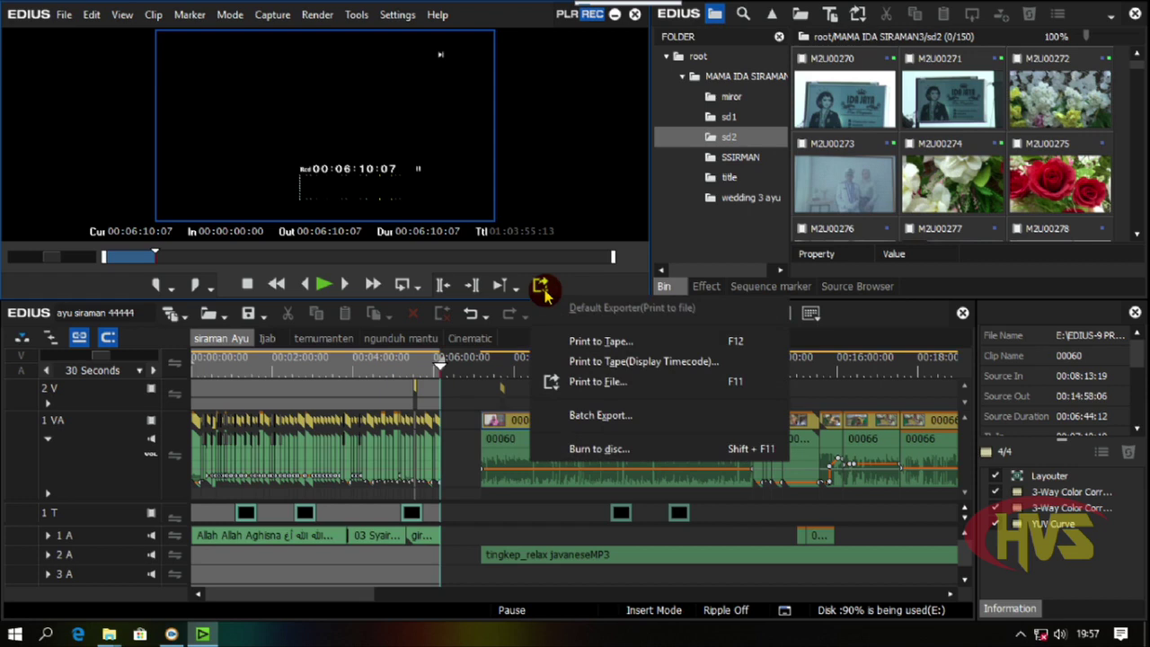
left_click(595, 416)
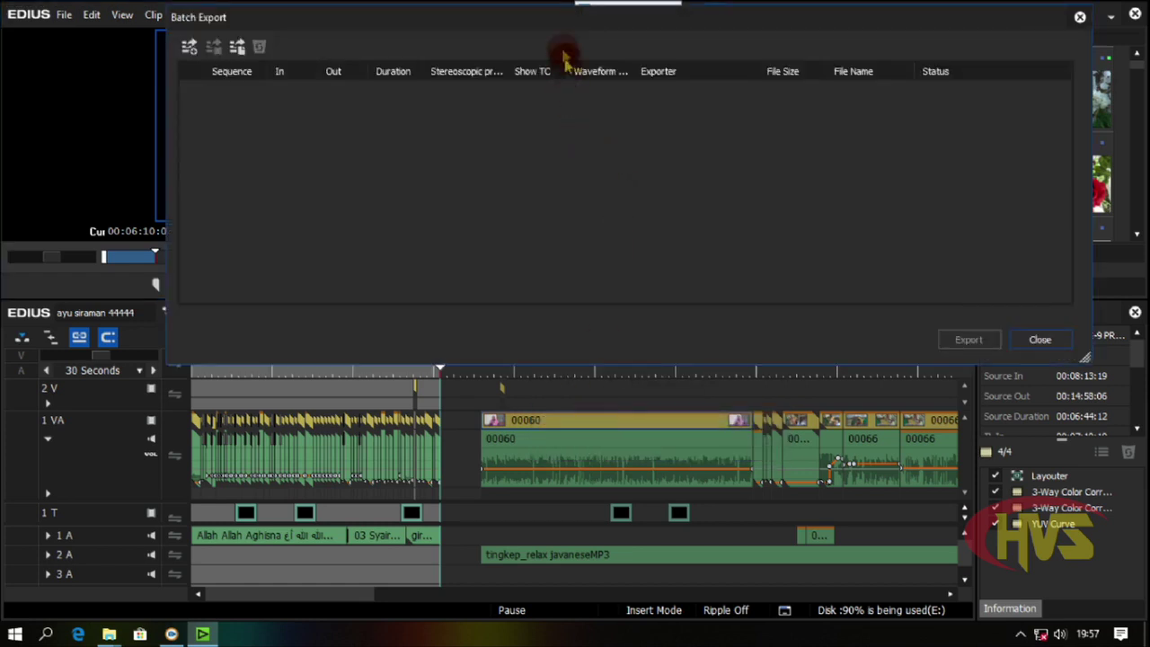
left_click_drag(554, 25, 542, 39)
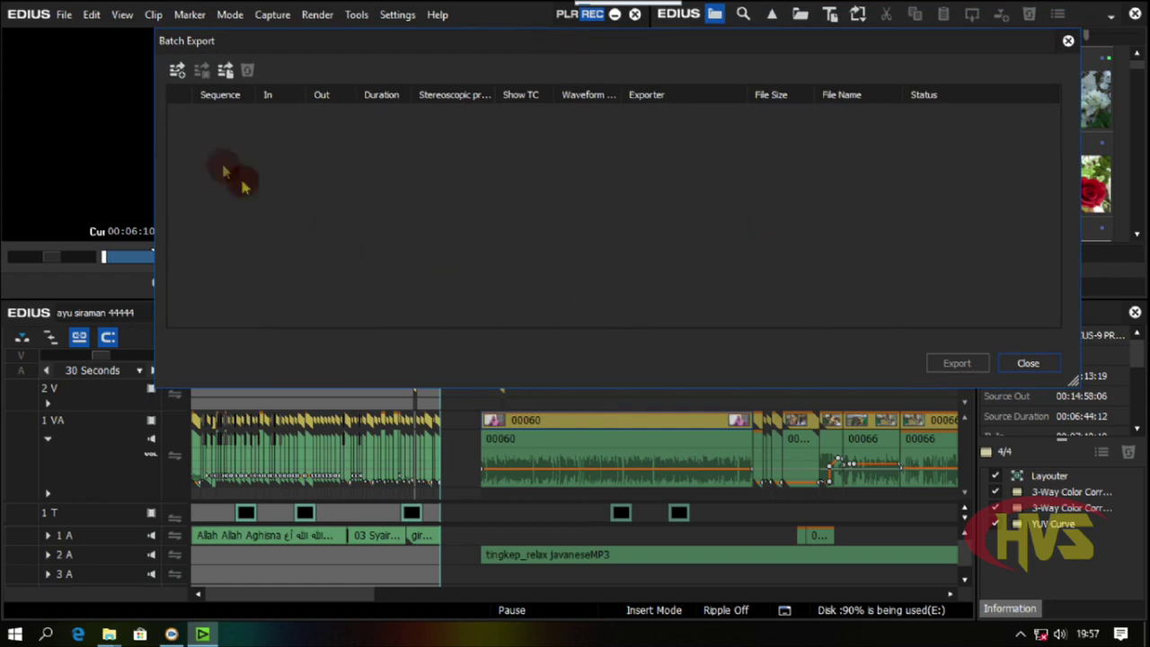
Start a batch job for the siraman sequence using the H.264/AVC exporter, limited to the range between In and Out
left_click(177, 72)
left_click_drag(293, 231, 290, 351)
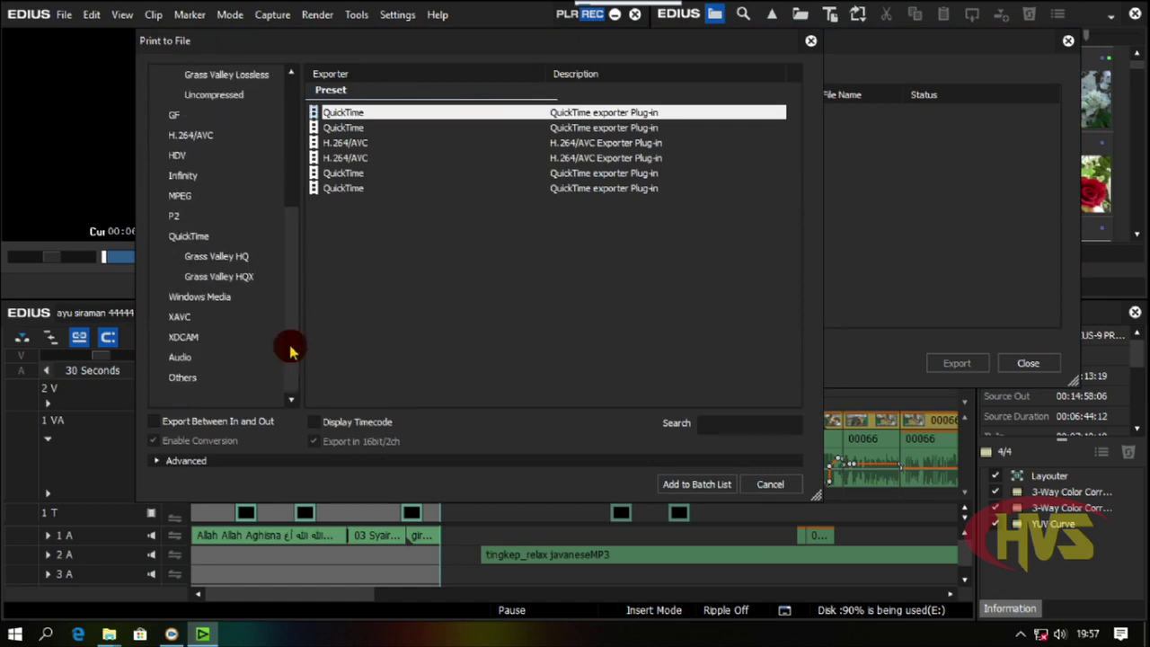
left_click_drag(297, 346, 292, 324)
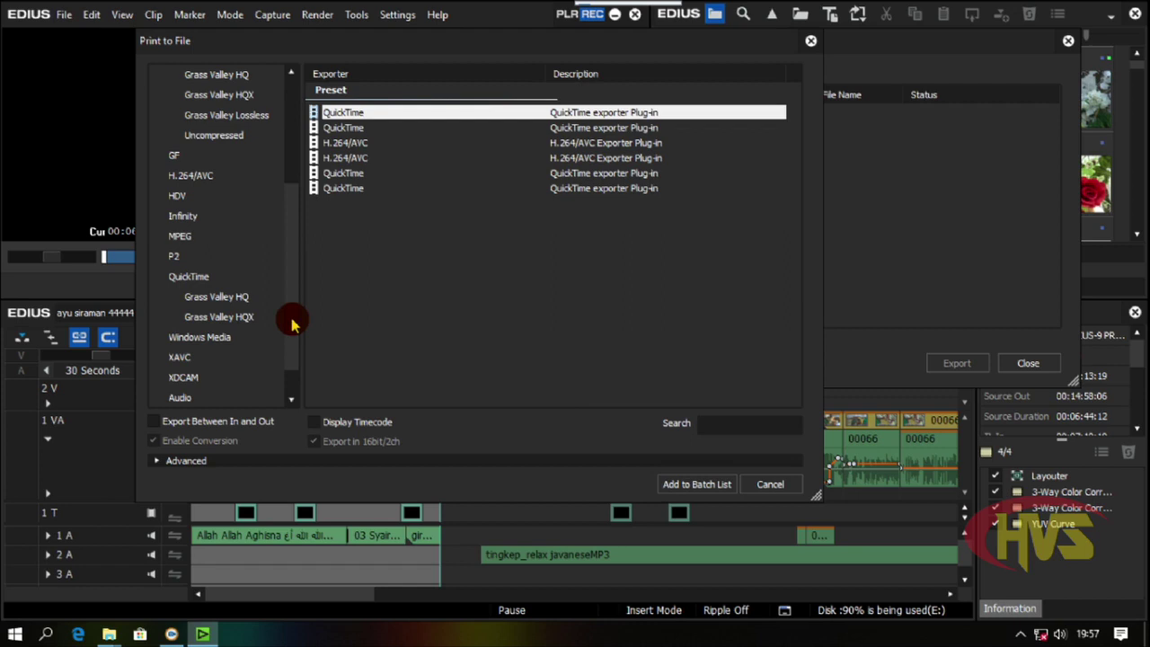
left_click_drag(292, 324, 300, 366)
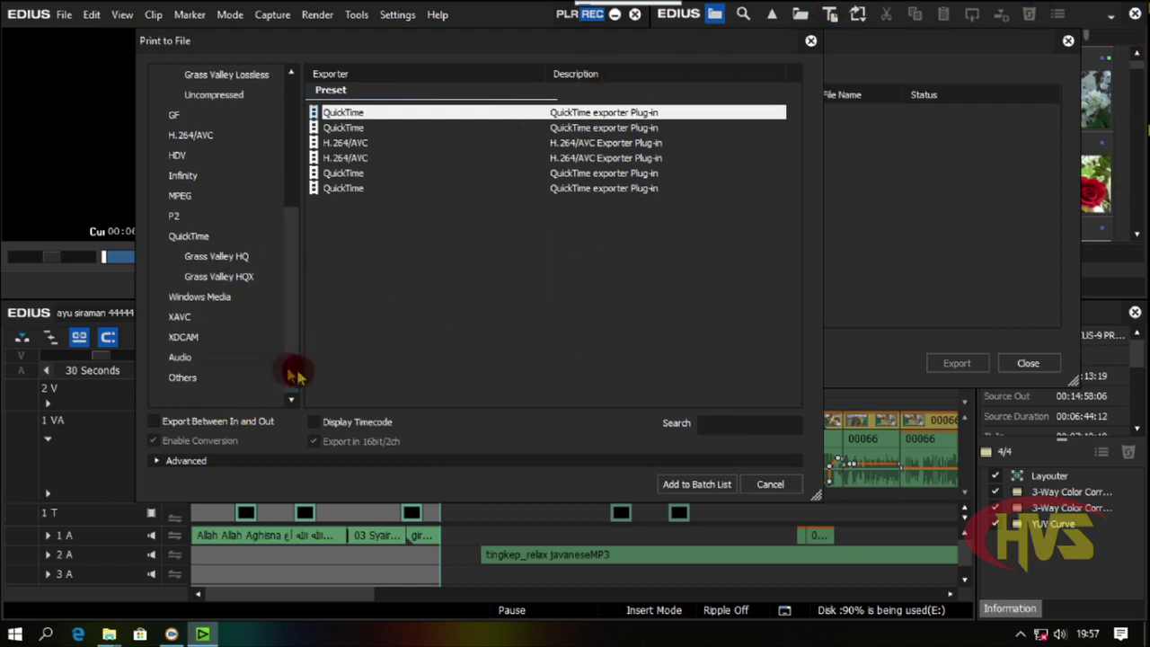
left_click(184, 139)
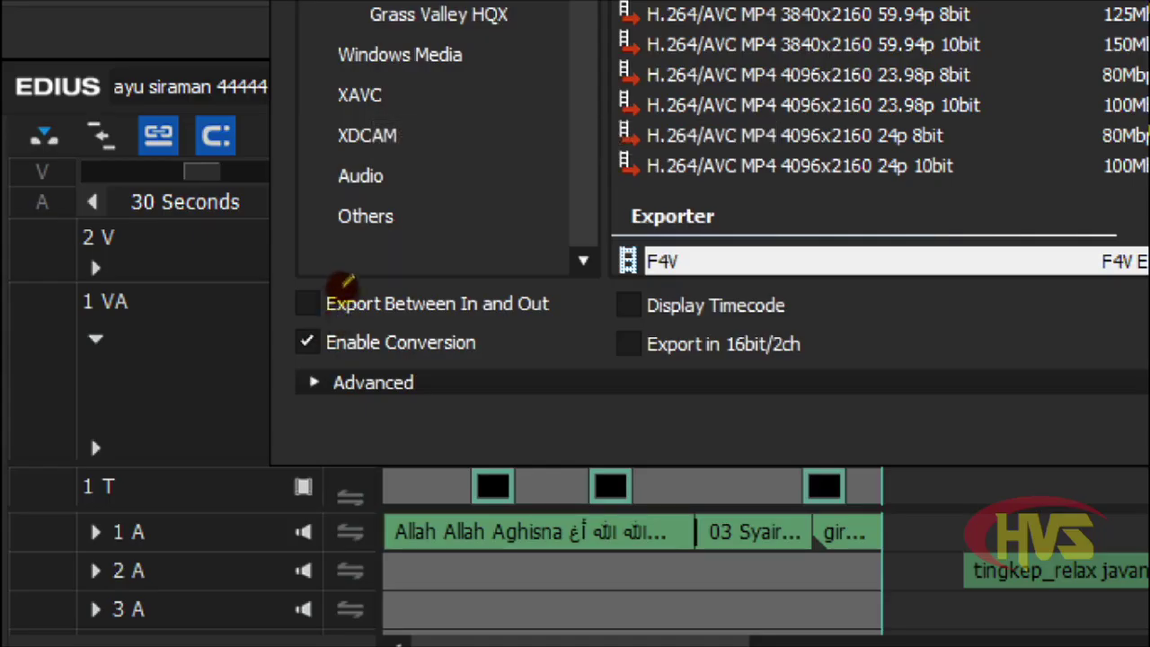
mouse_move(168, 409)
left_mouse_down()
mouse_move(145, 409)
mouse_move(154, 431)
left_mouse_up()
mouse_move(314, 319)
left_mouse_down()
mouse_move(348, 304)
mouse_move(347, 269)
left_mouse_up()
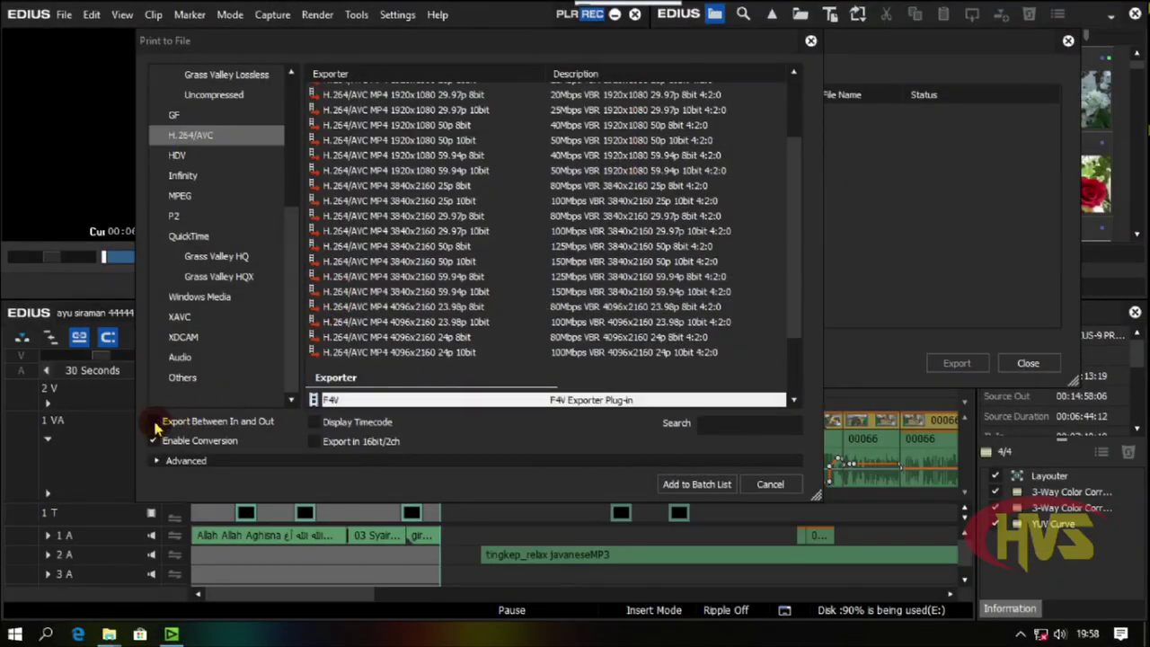
left_click(154, 423)
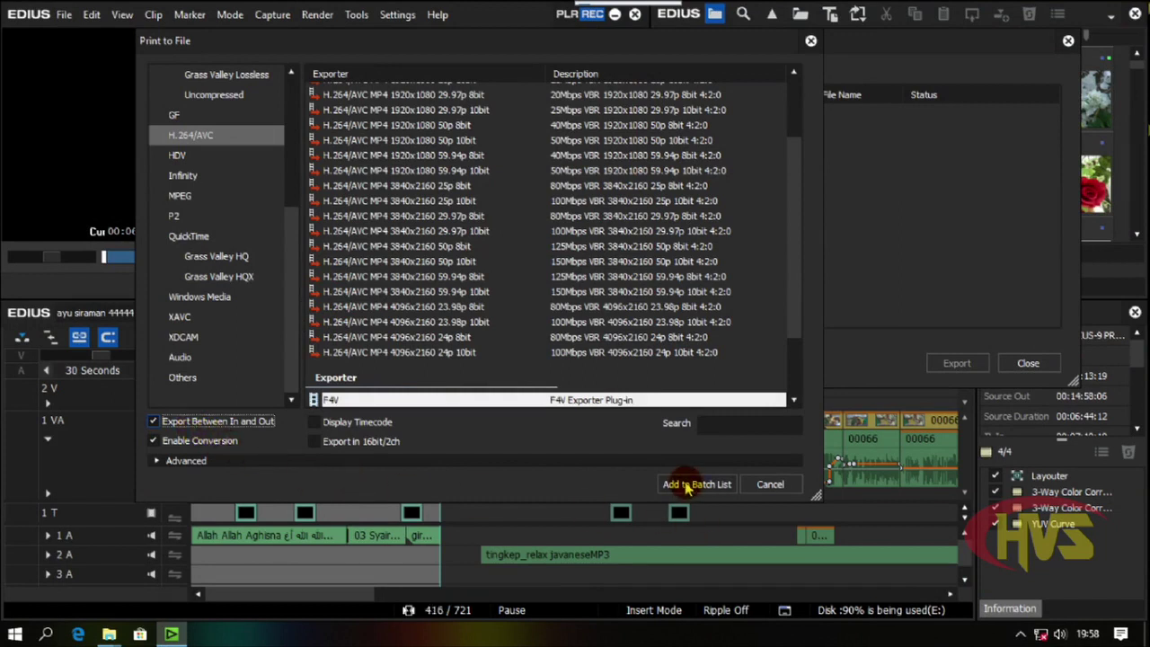
scroll(796, 328, "up", 5)
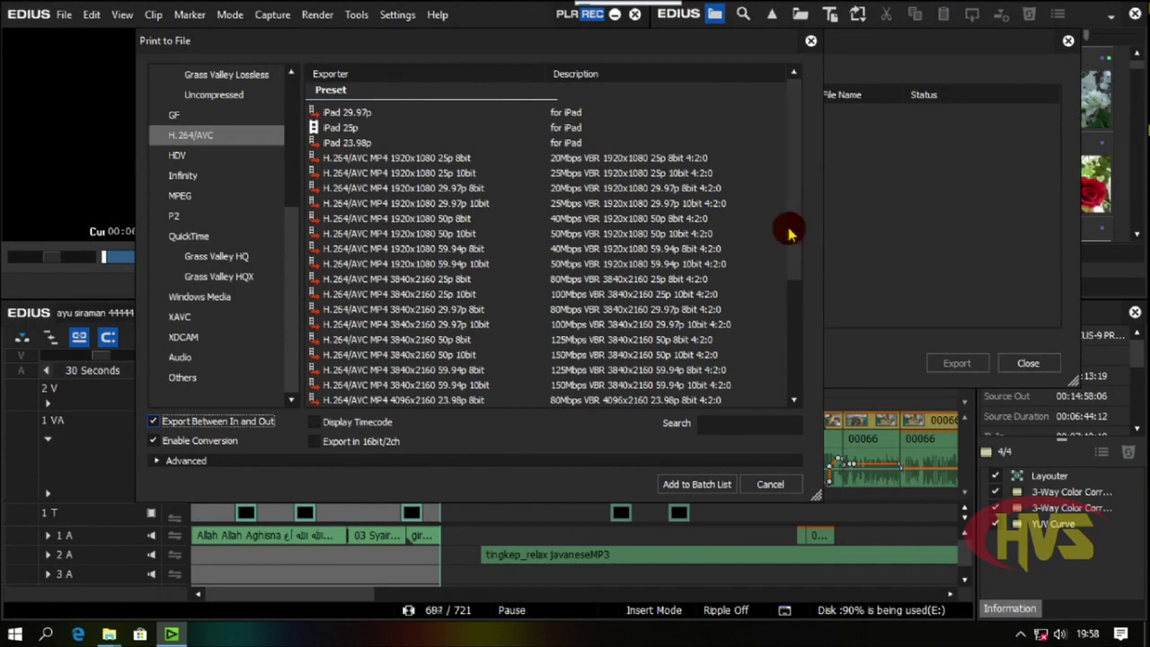
left_click_drag(790, 266, 775, 400)
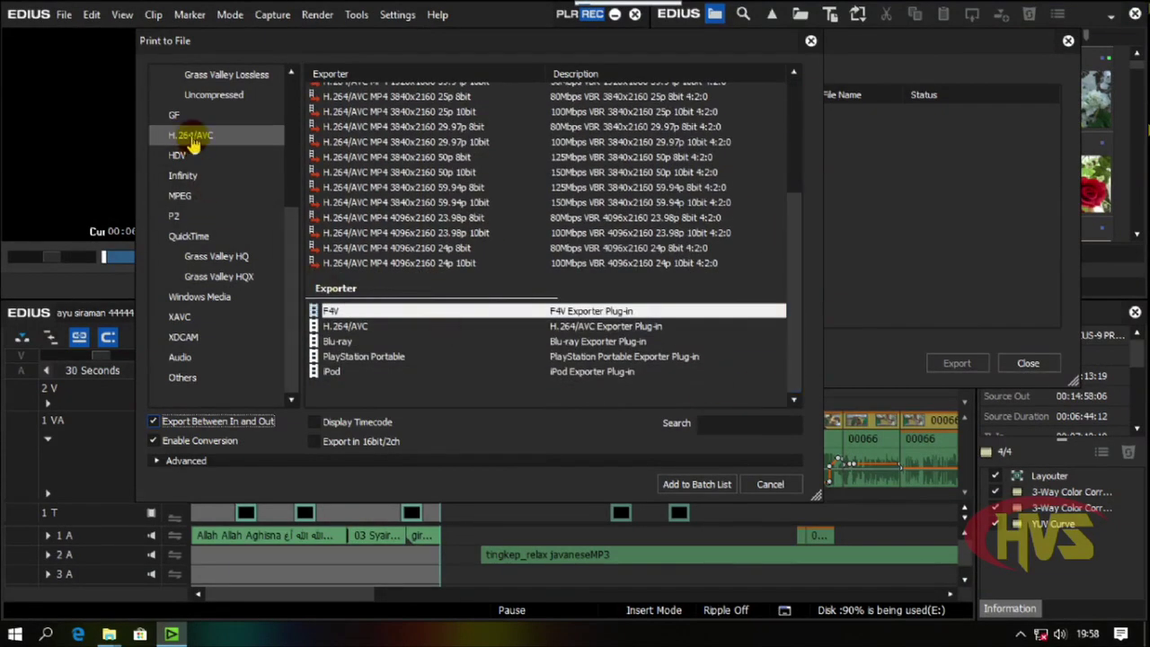
left_click(342, 329)
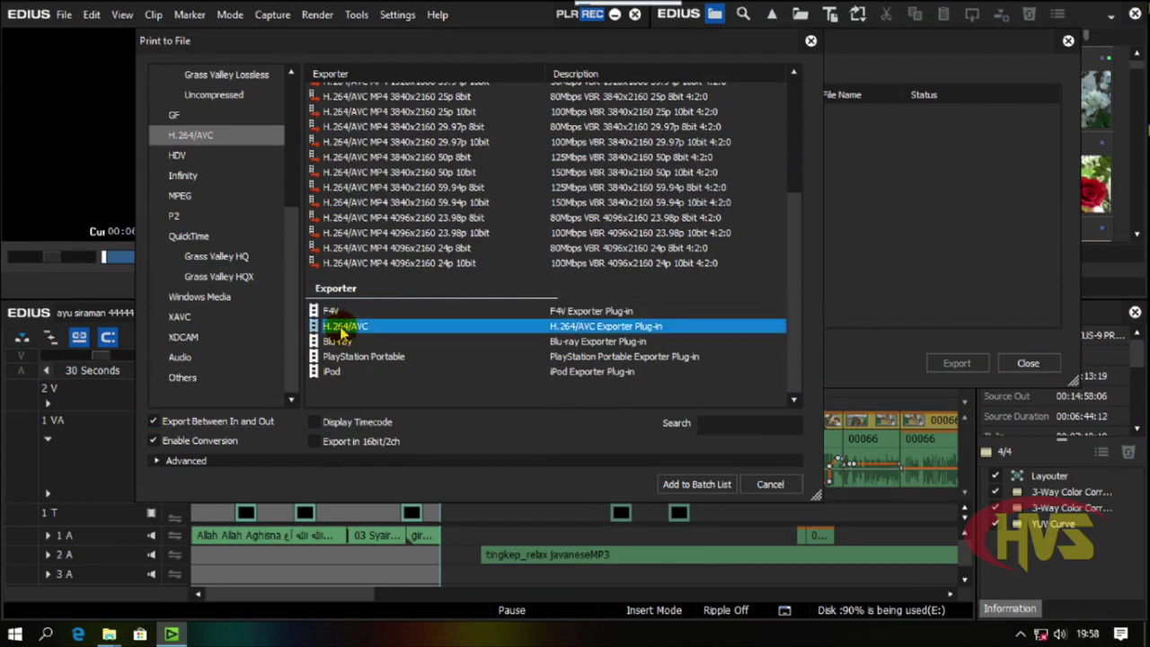
Add the job to the batch list as an MPEG-4 file named track1 in the video track folder
left_click(700, 486)
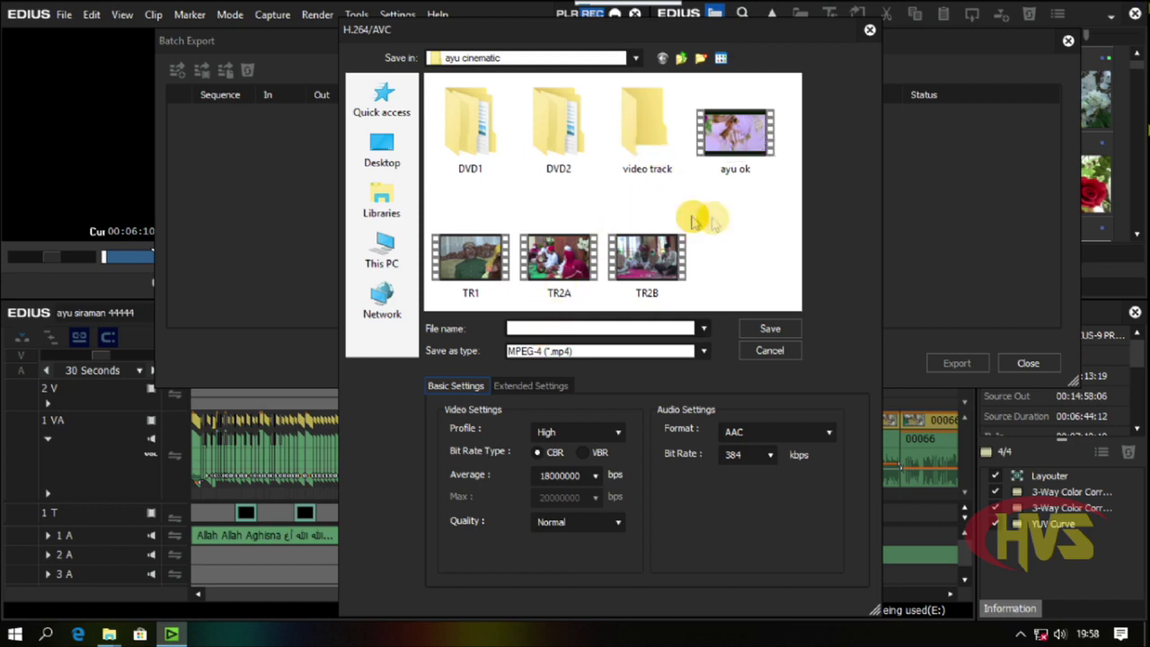
double_click(643, 133)
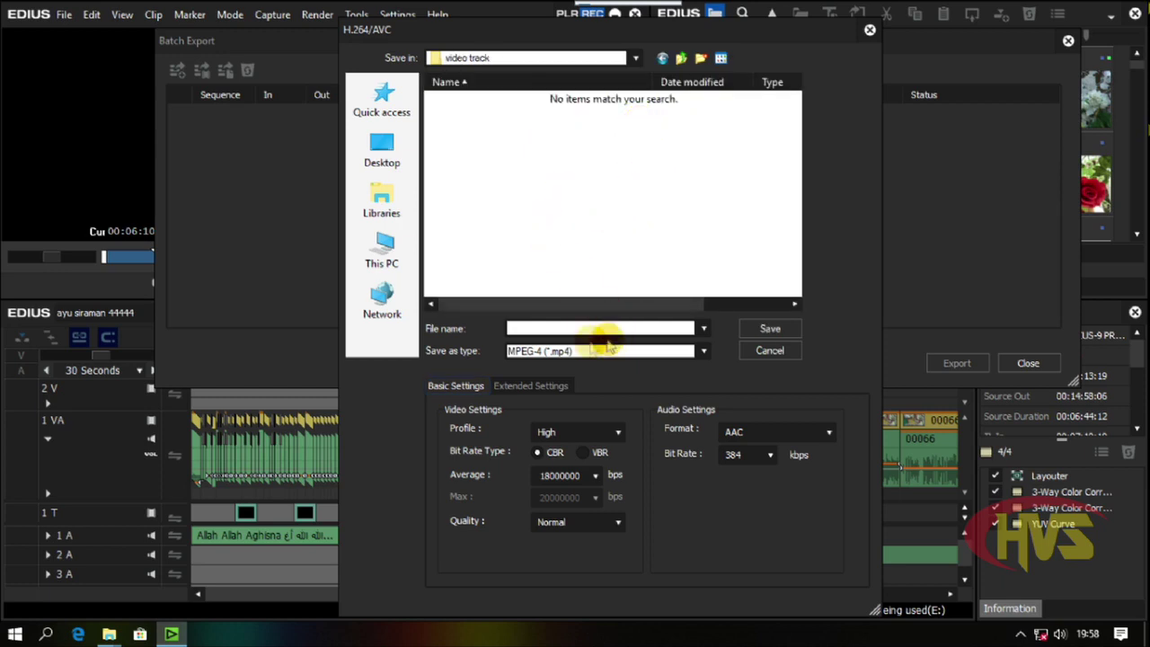
left_click(531, 329)
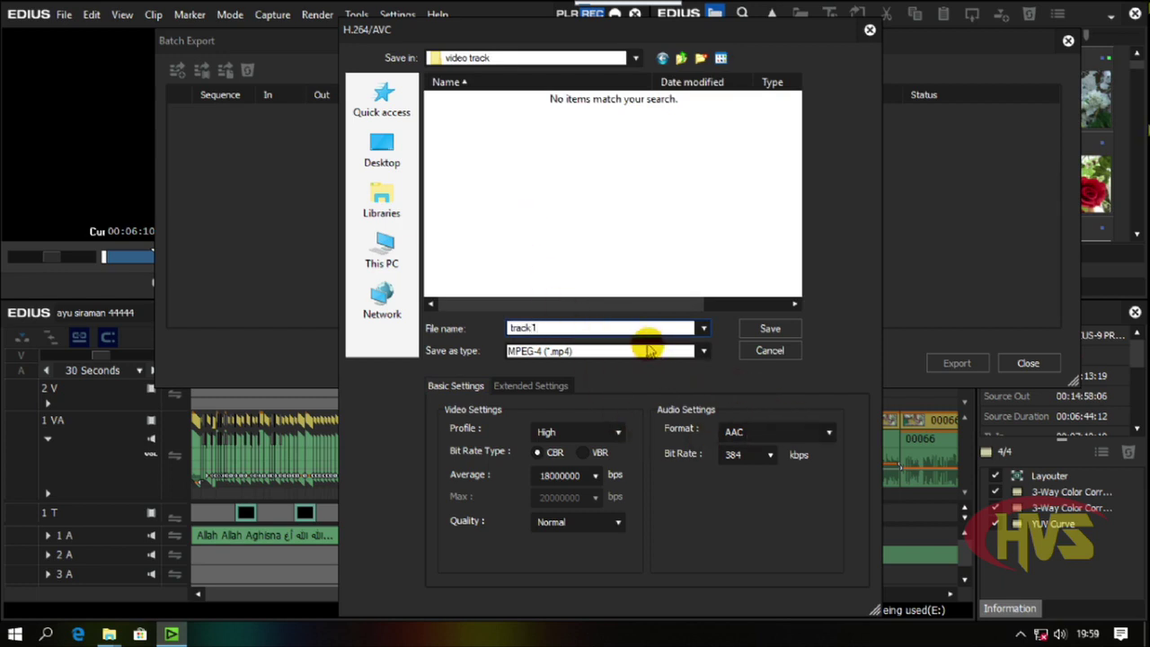
left_click(770, 328)
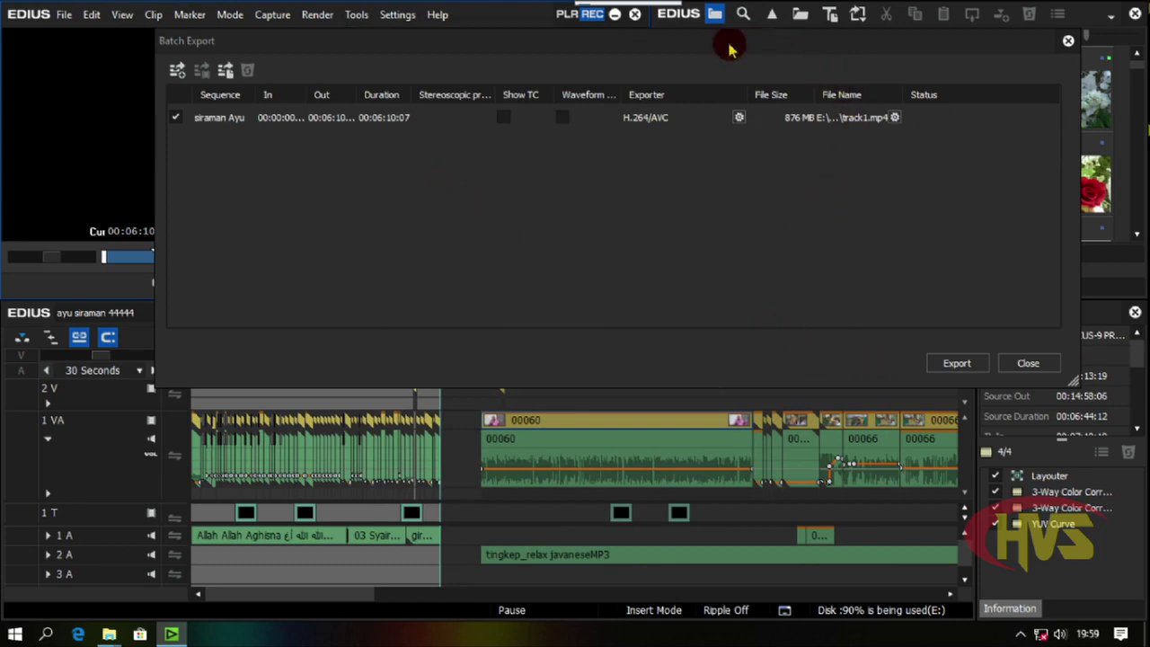
Shrink the Batch Export window to uncover the timeline and set the In point at the start of clip 00060, 00:07:10:19
left_click_drag(731, 41, 727, 25)
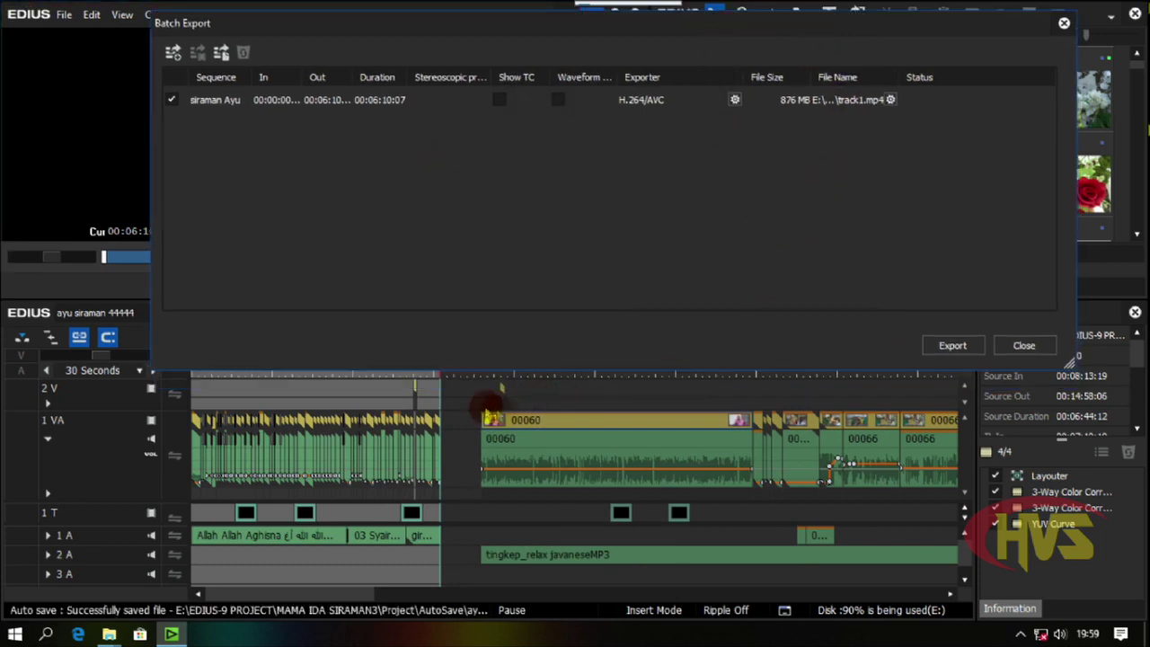
left_click_drag(1066, 365, 1069, 316)
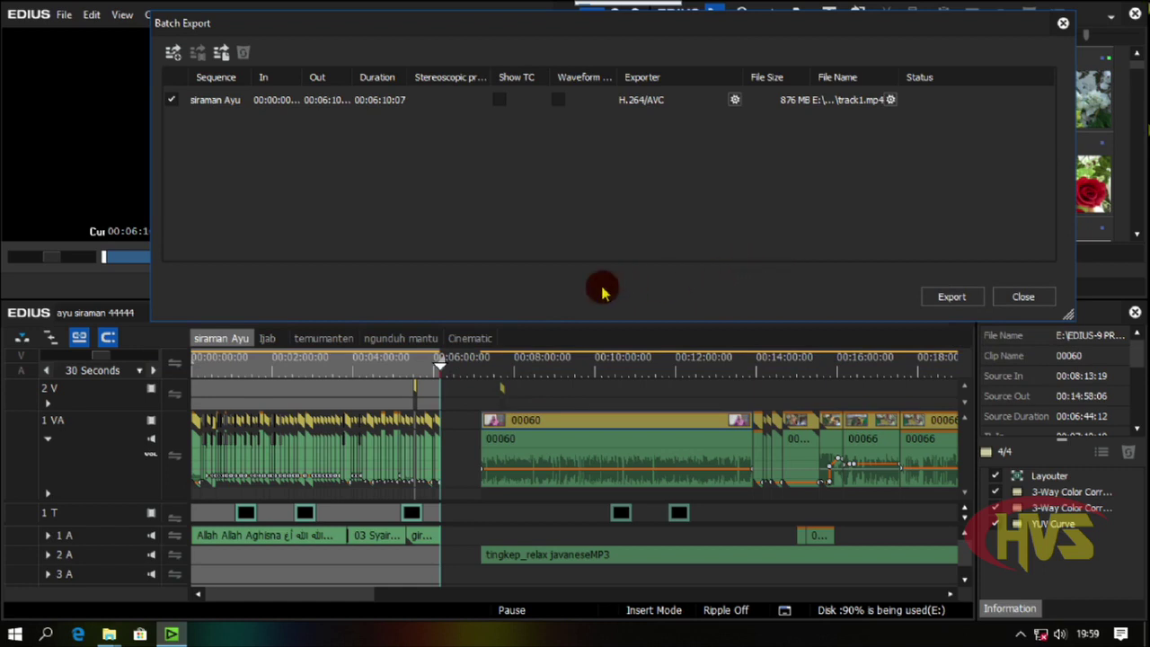
left_click_drag(465, 384, 517, 392)
scroll(530, 400, "up", 3)
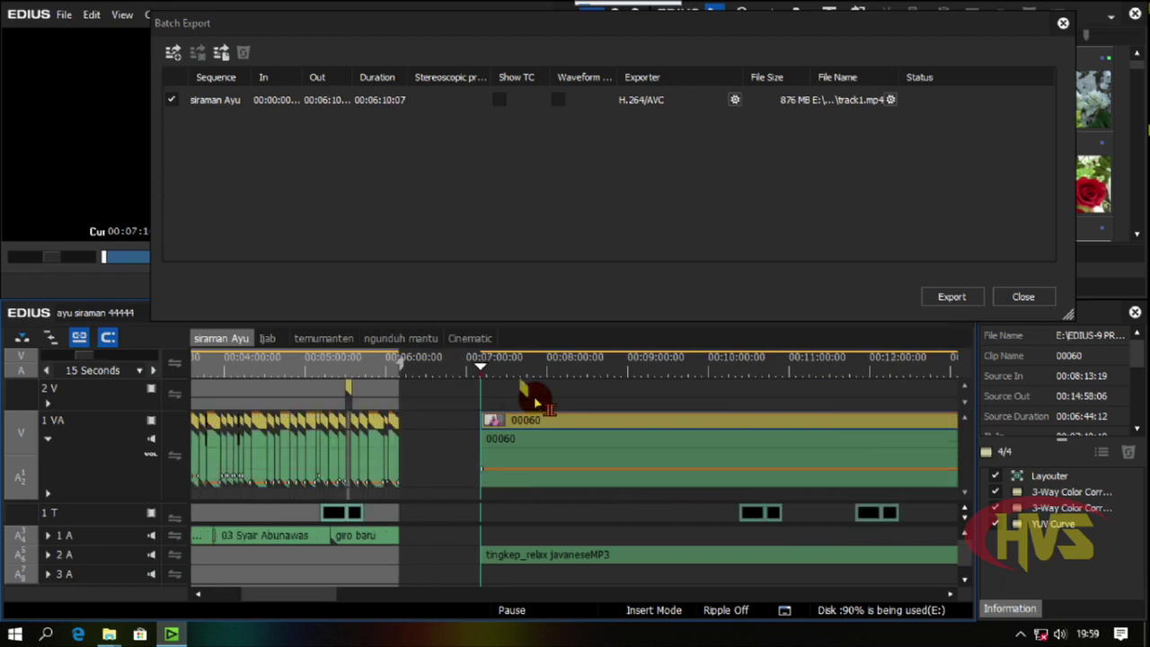
scroll(534, 402, "down", 1)
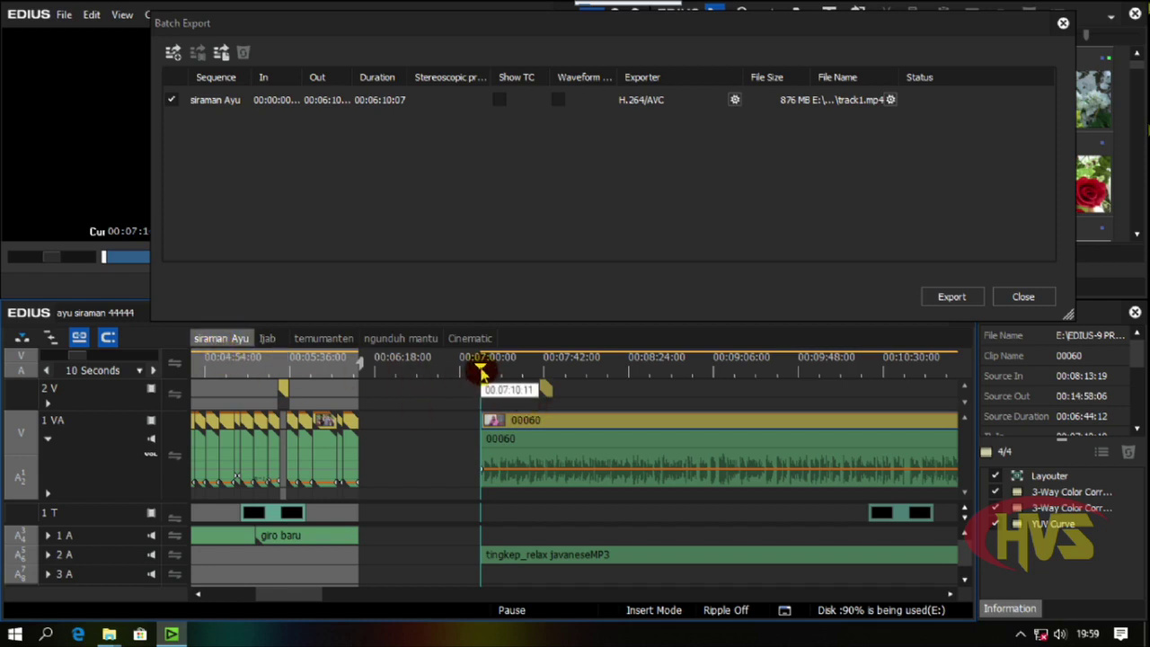
scroll(465, 444, "down", 3)
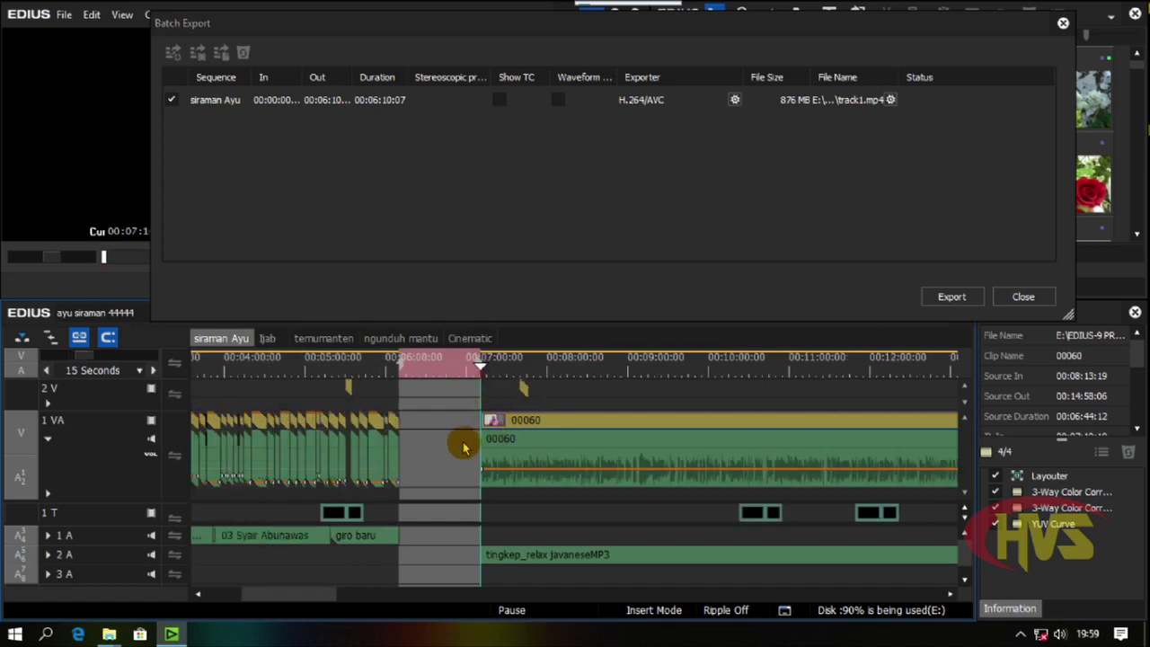
Set the Out point at the end of the siraman sequence's last clip, 01:03:55:13, and show the whole marked range
left_click_drag(358, 594, 629, 593)
left_click(726, 369)
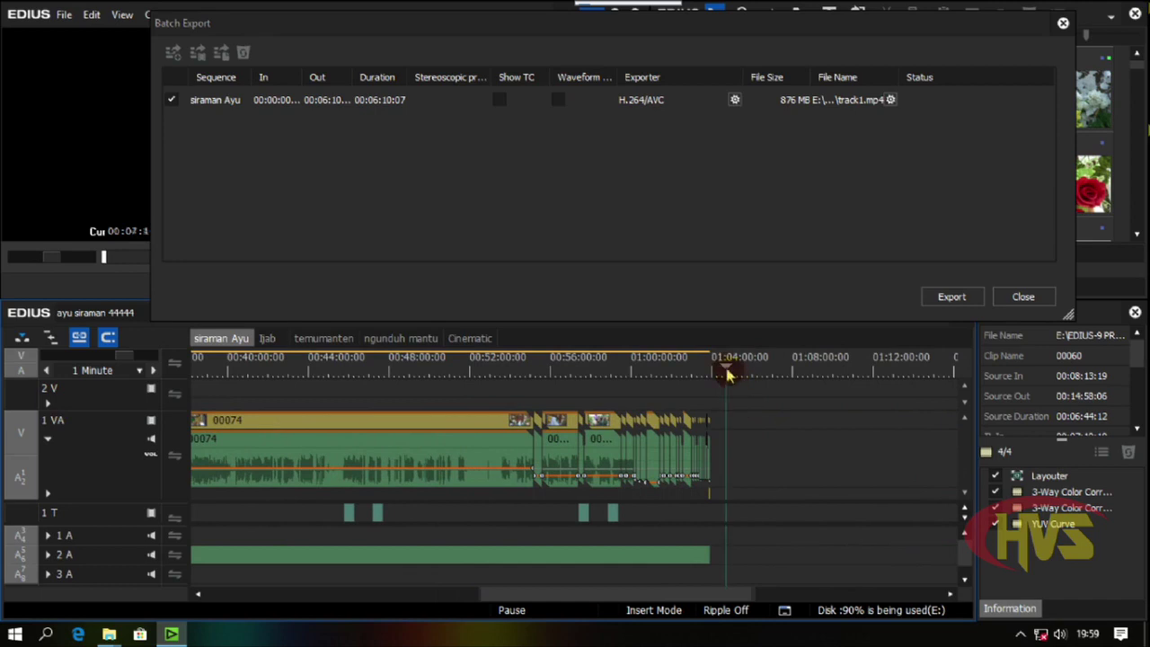
left_click_drag(726, 369, 711, 368)
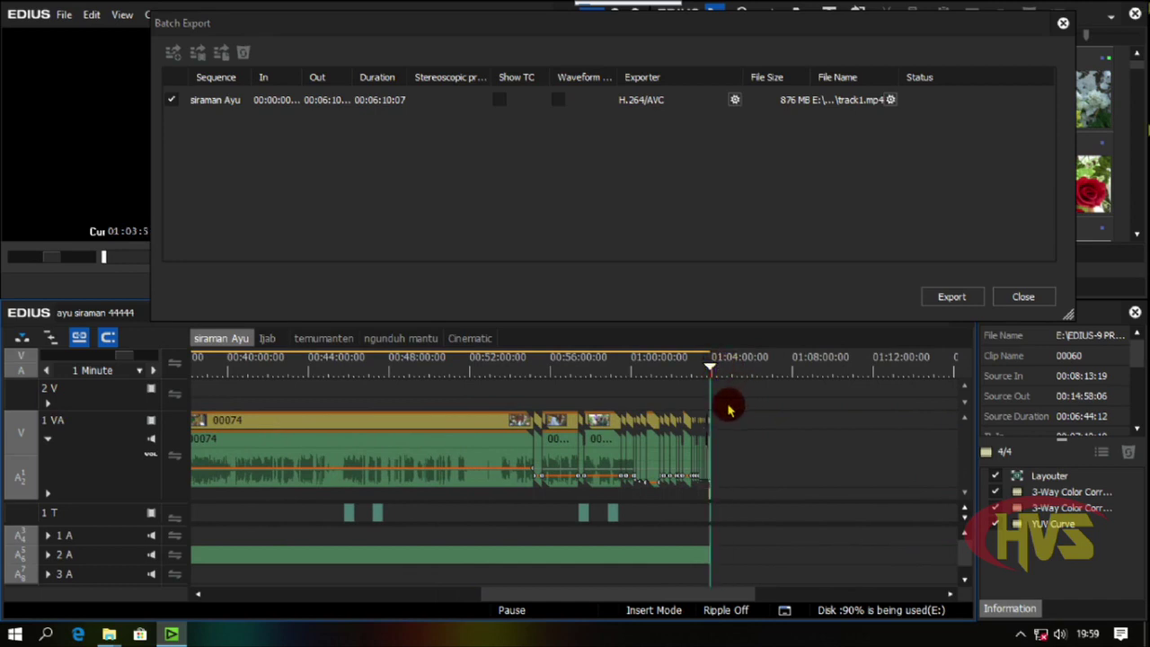
key("o")
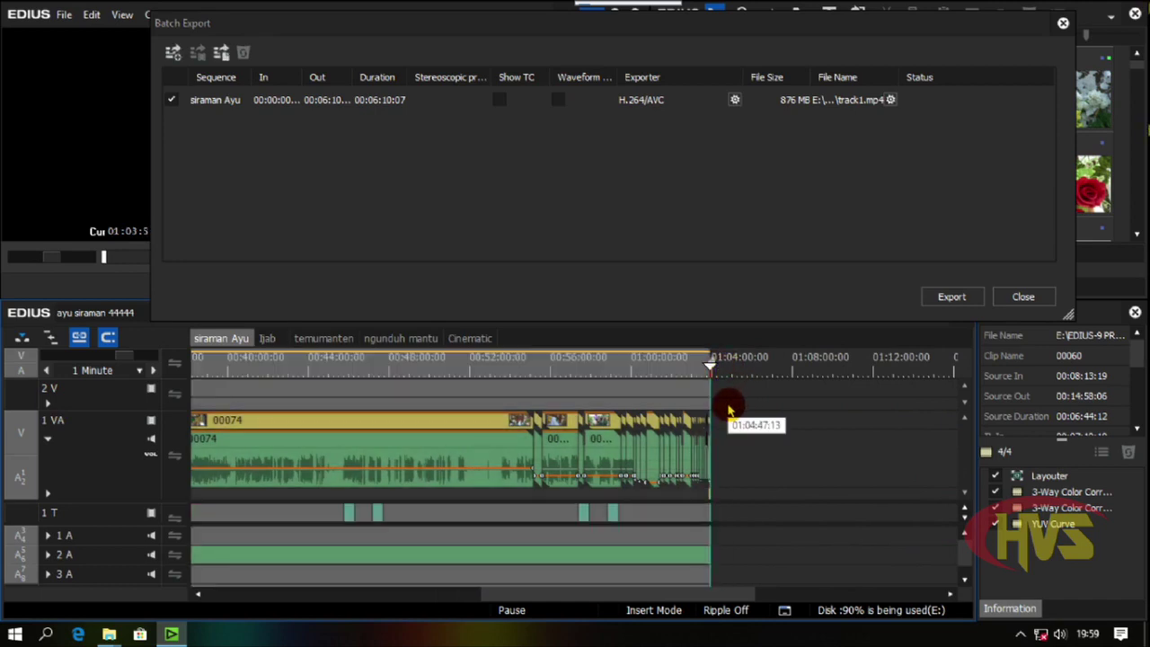
scroll(509, 420, "down", 2)
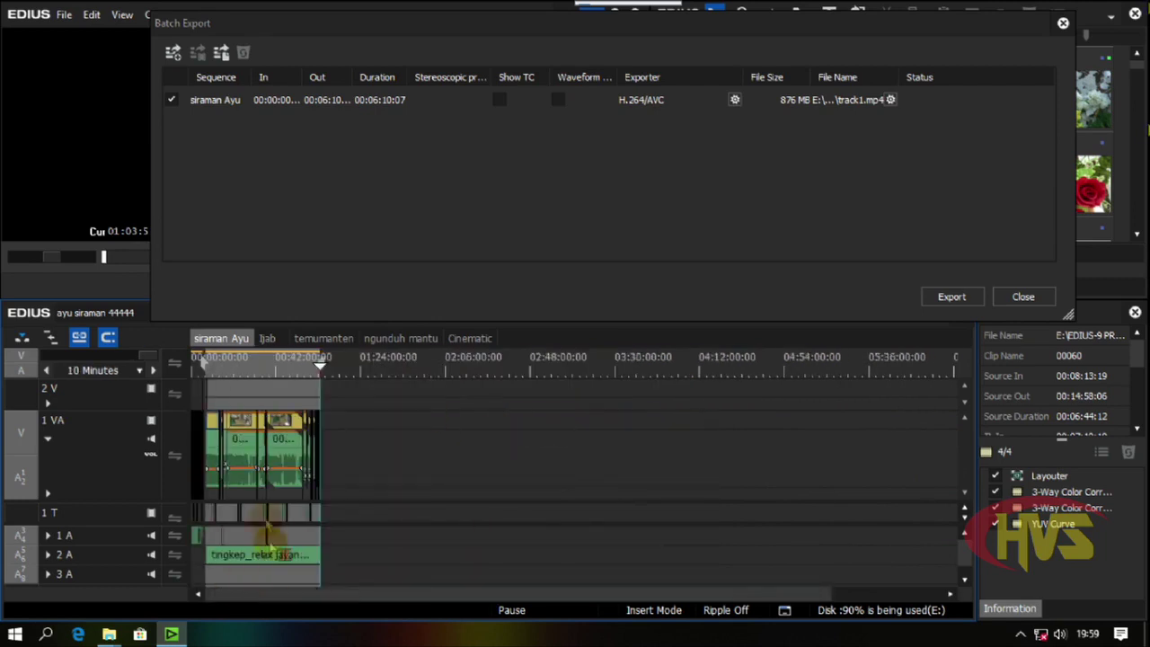
scroll(252, 600, "up", 2)
left_click_drag(528, 603, 192, 596)
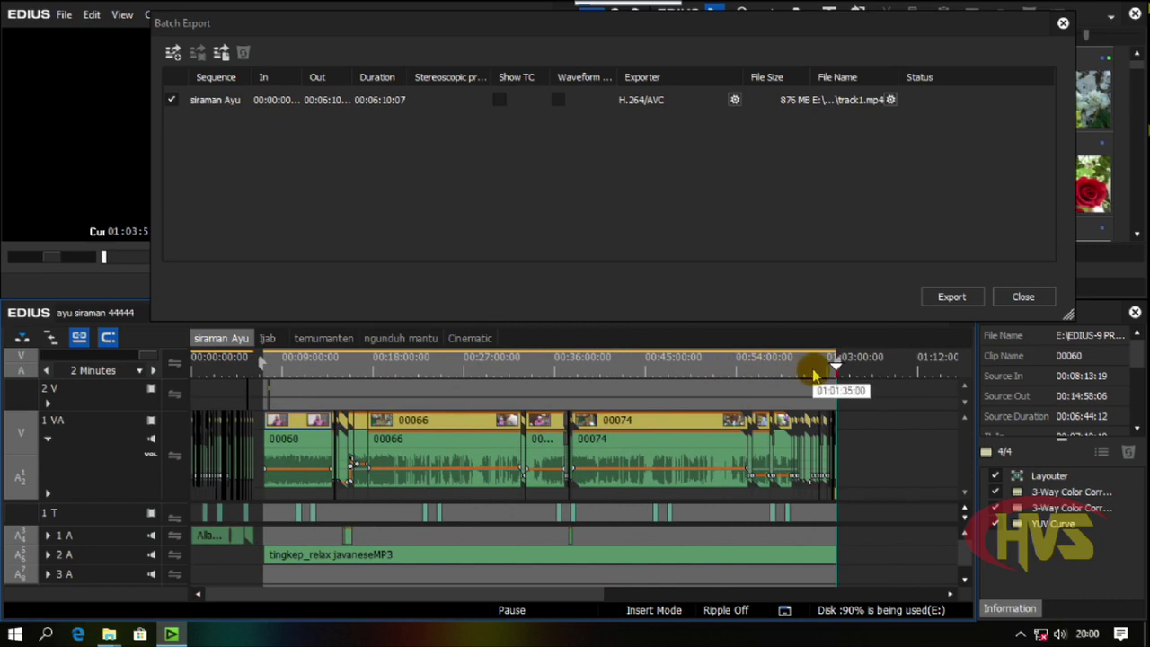
Start a second batch job for the newly marked siraman range with Export Between In and Out enabled and the H.264/AVC exporter chosen
left_click(172, 54)
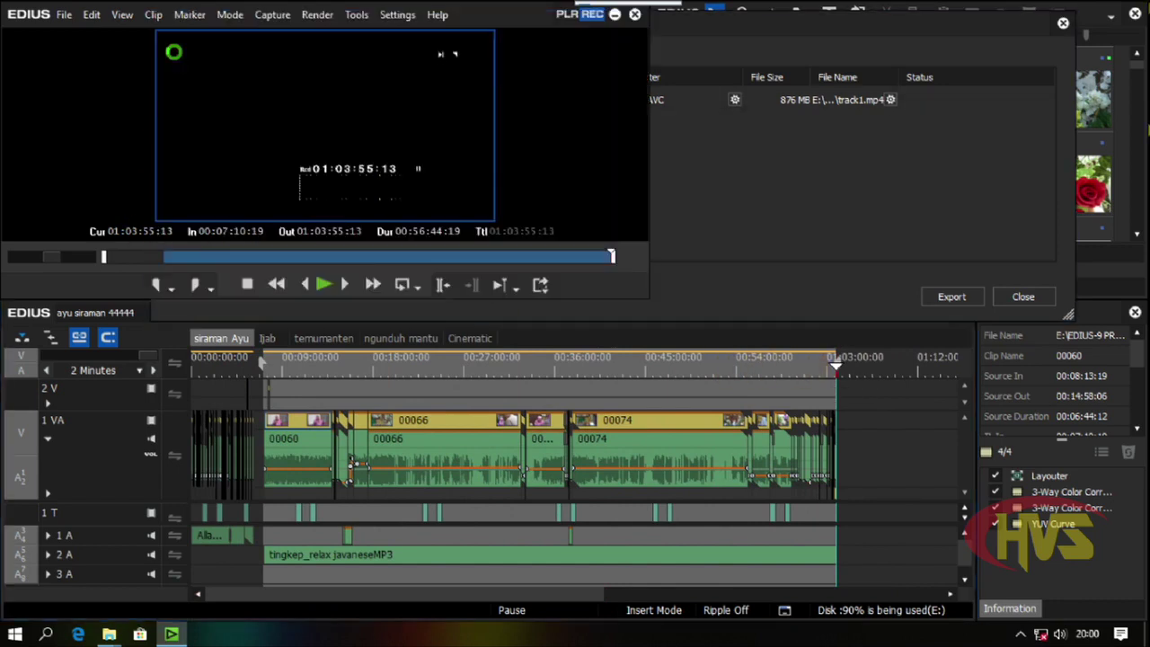
left_click_drag(291, 226, 284, 379)
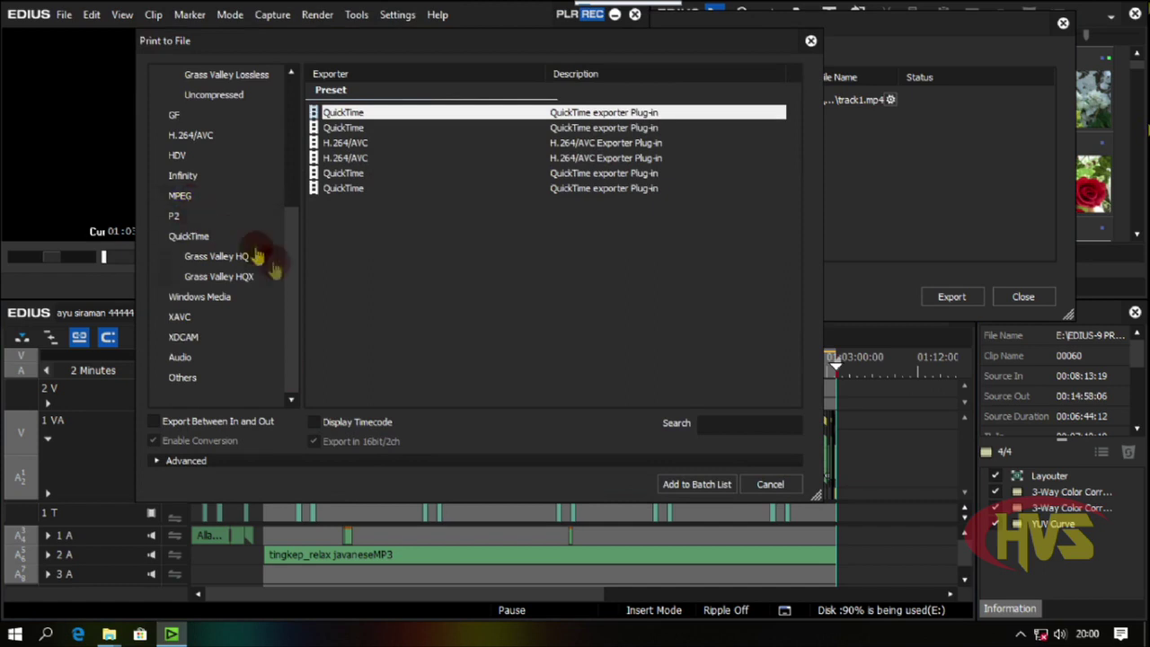
left_click_drag(292, 304, 297, 337)
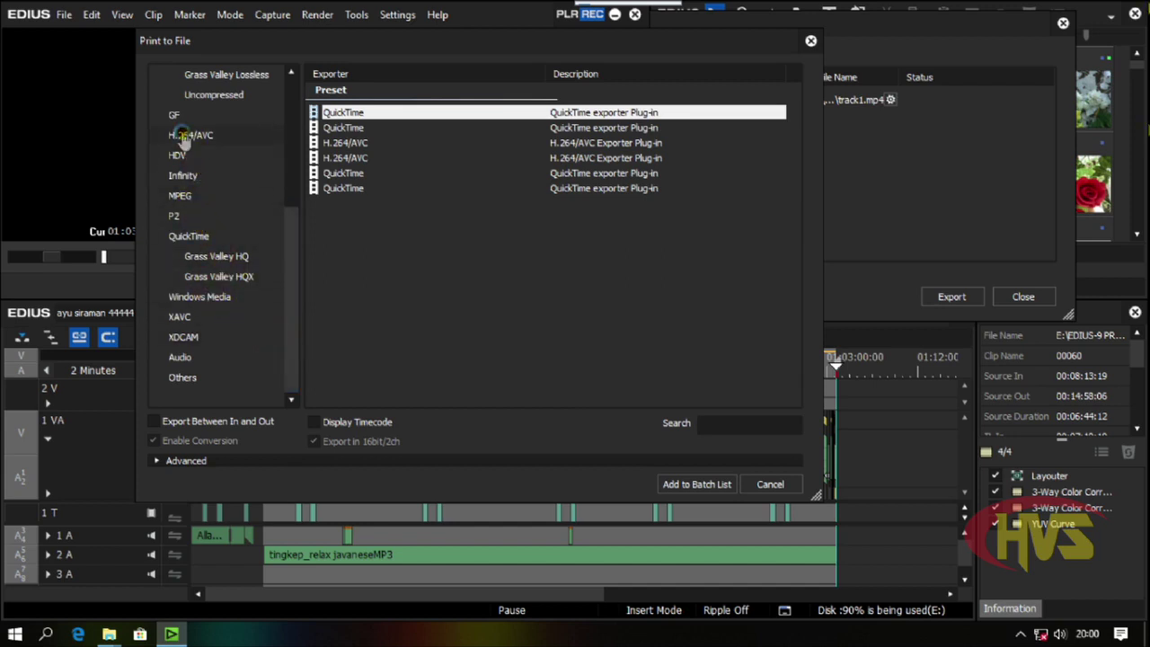
left_click(184, 135)
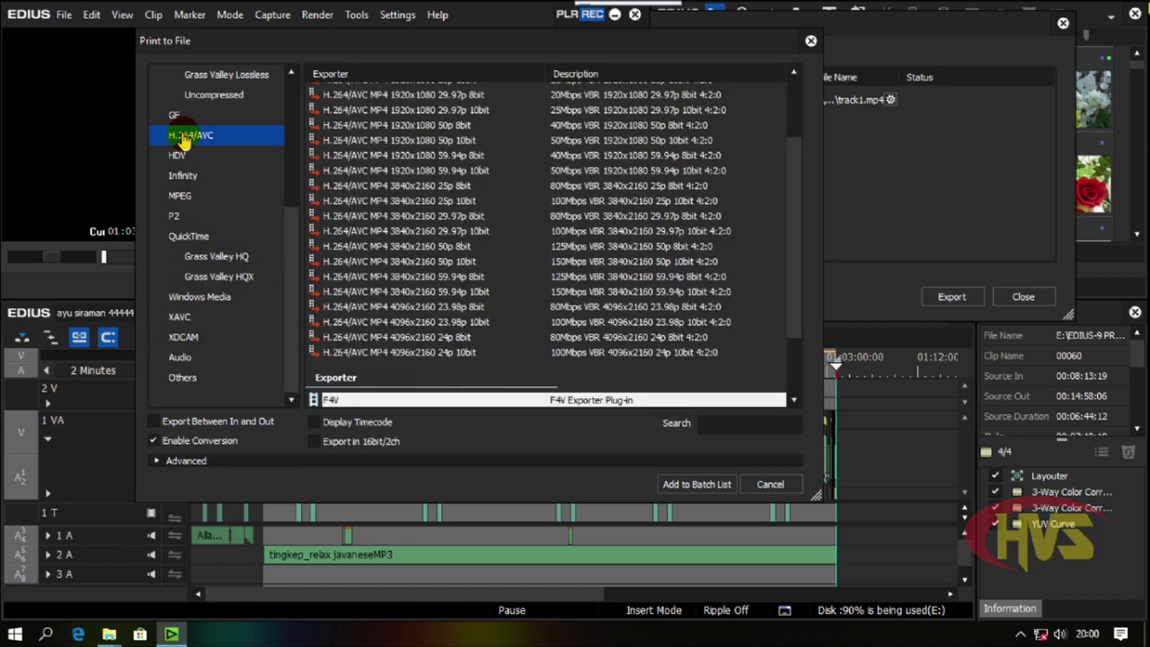
left_click(156, 422)
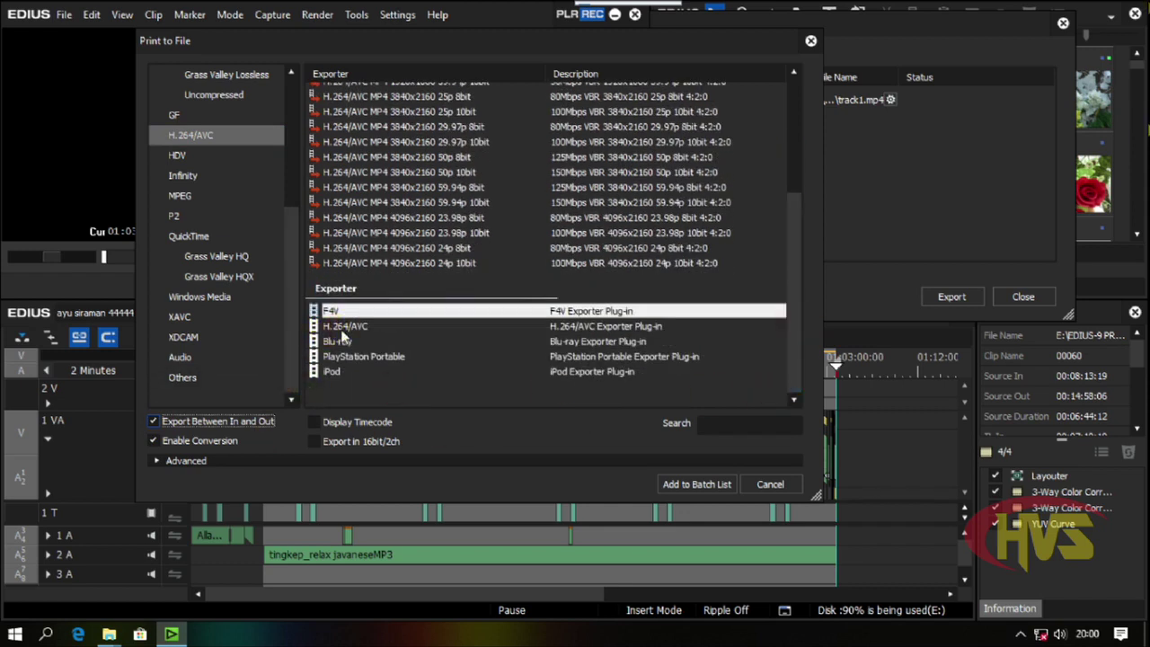
left_click(344, 327)
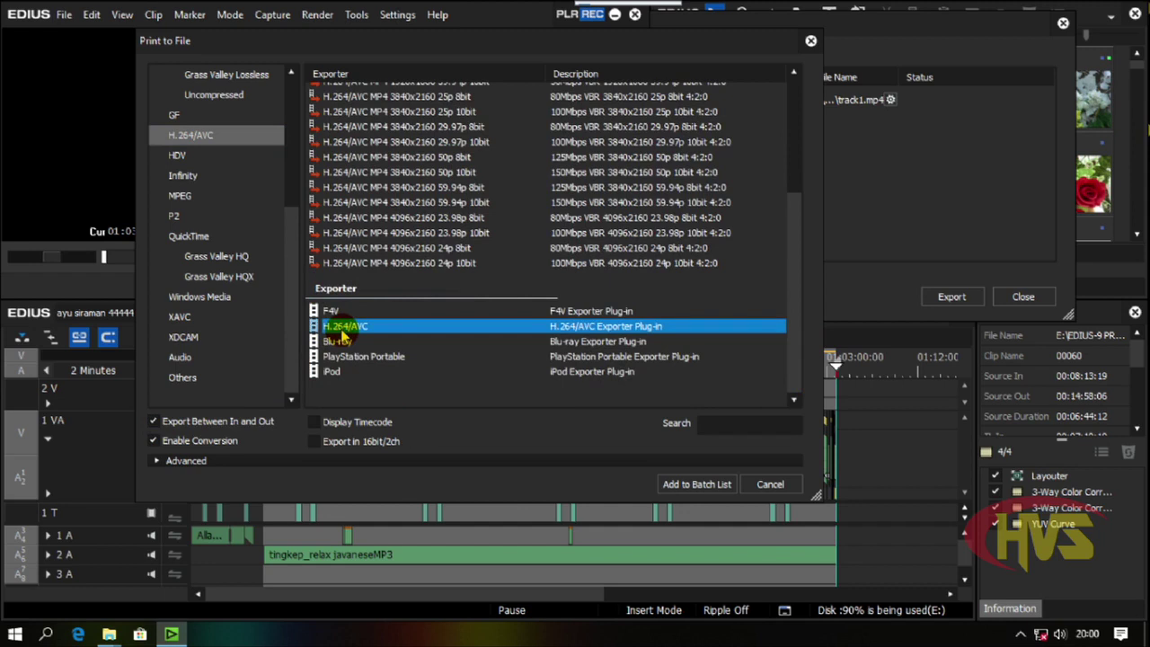
Add the second siraman job to the batch list as an MPEG-4 file named track2 in the video track folder
left_click(702, 486)
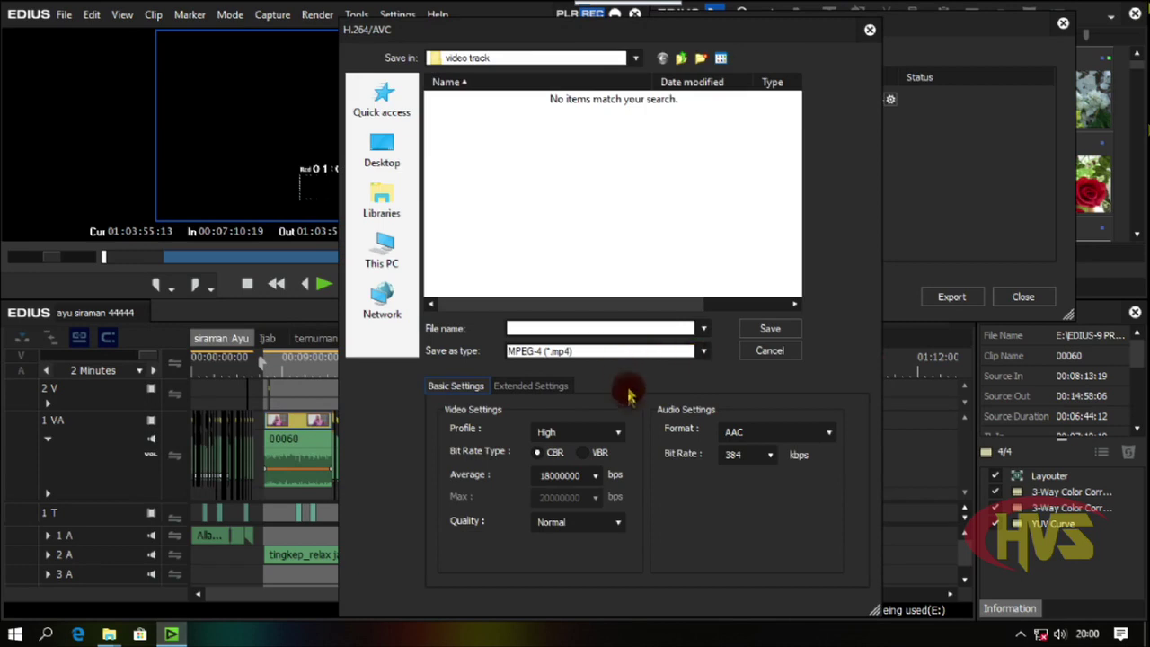
left_click(535, 327)
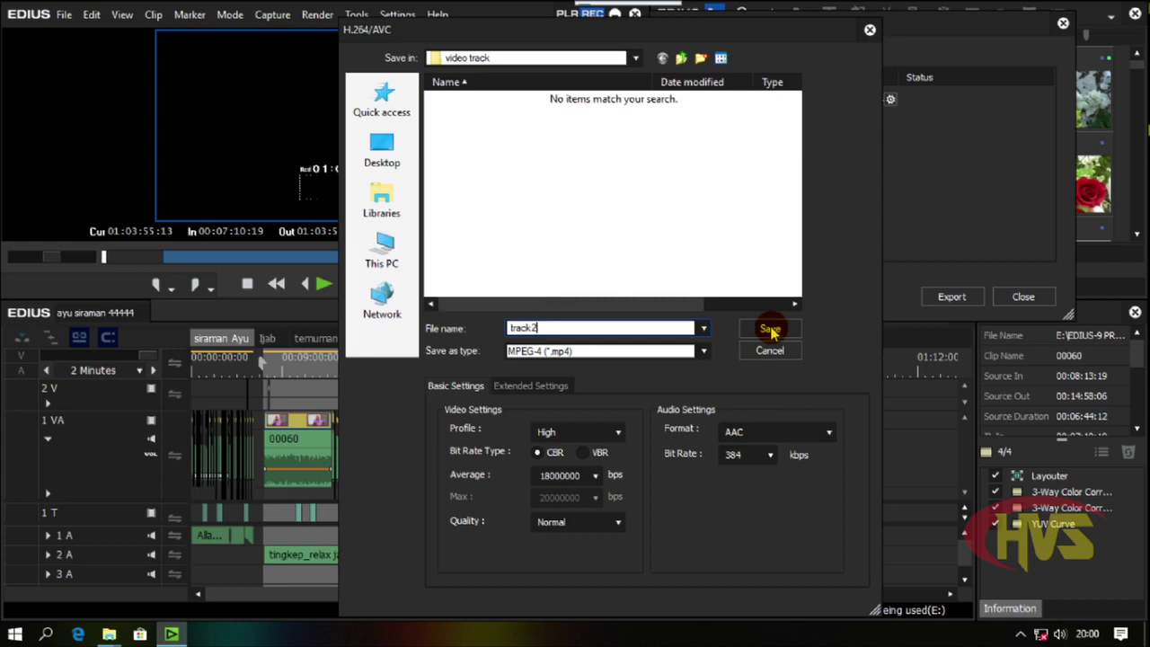
left_click(771, 329)
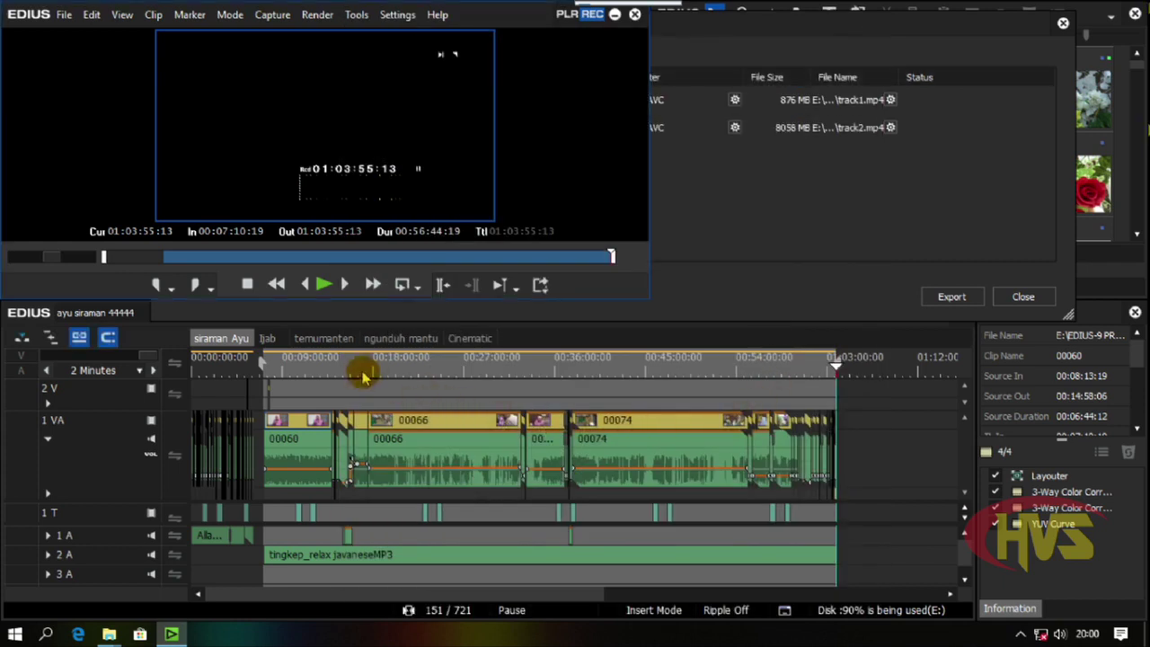
Switch to the Ijab sequence and move the Batch Export window aside to uncover the player's preview and timecodes
scroll(452, 398, "down", 3)
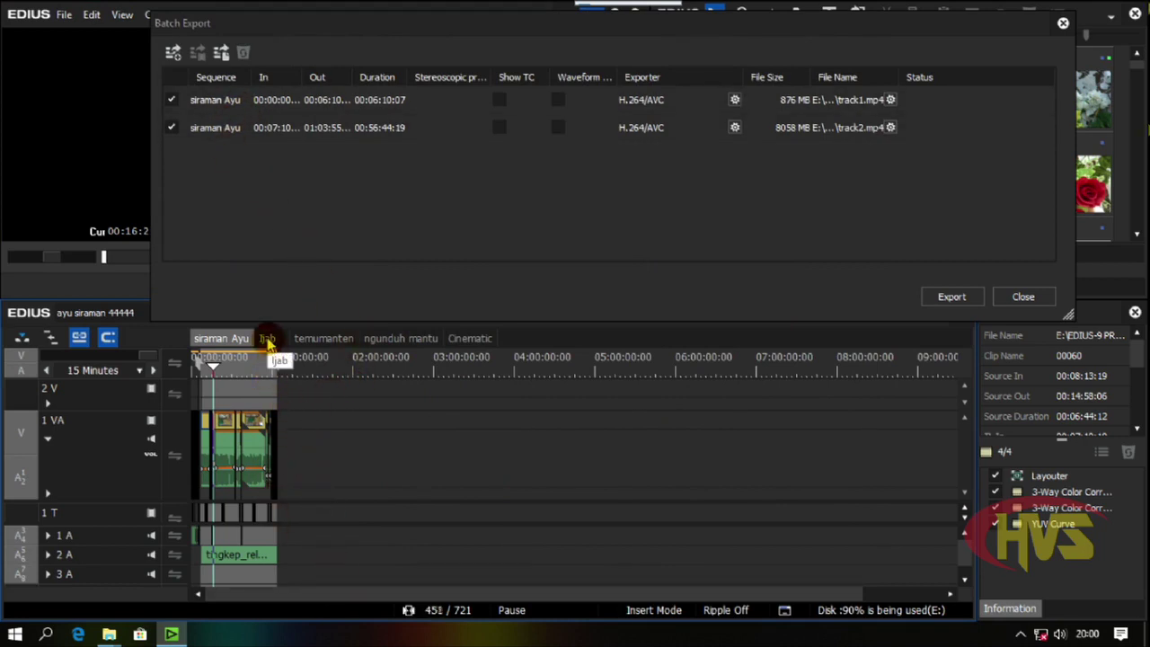
left_click(268, 340)
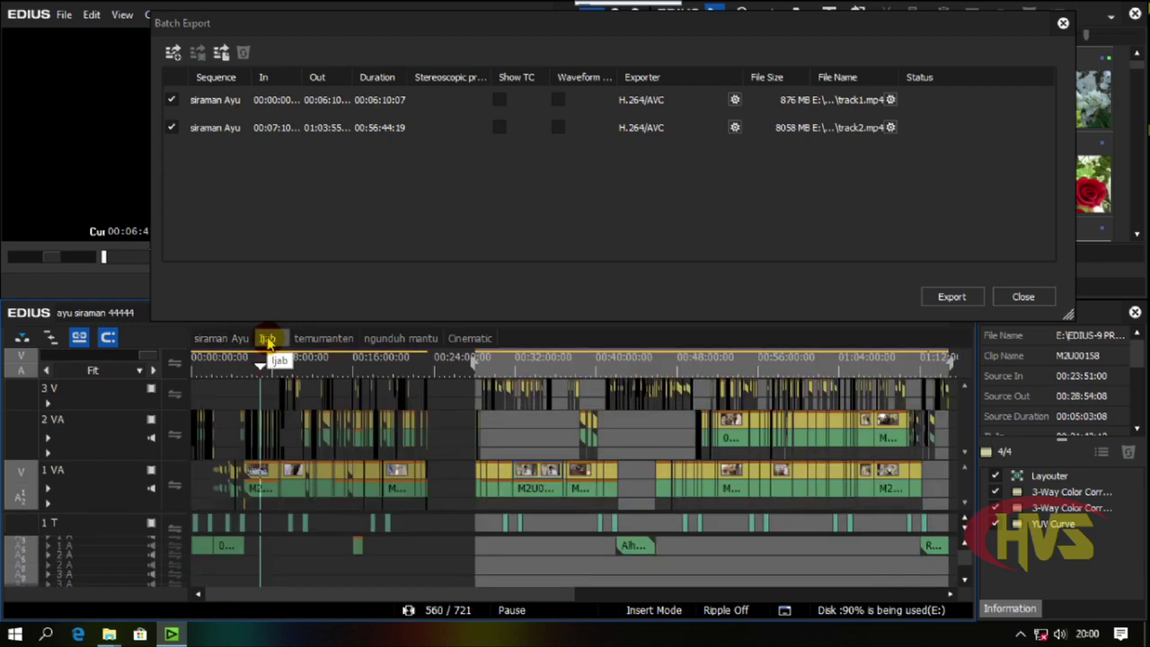
left_click(359, 368)
left_click_drag(362, 371, 152, 361)
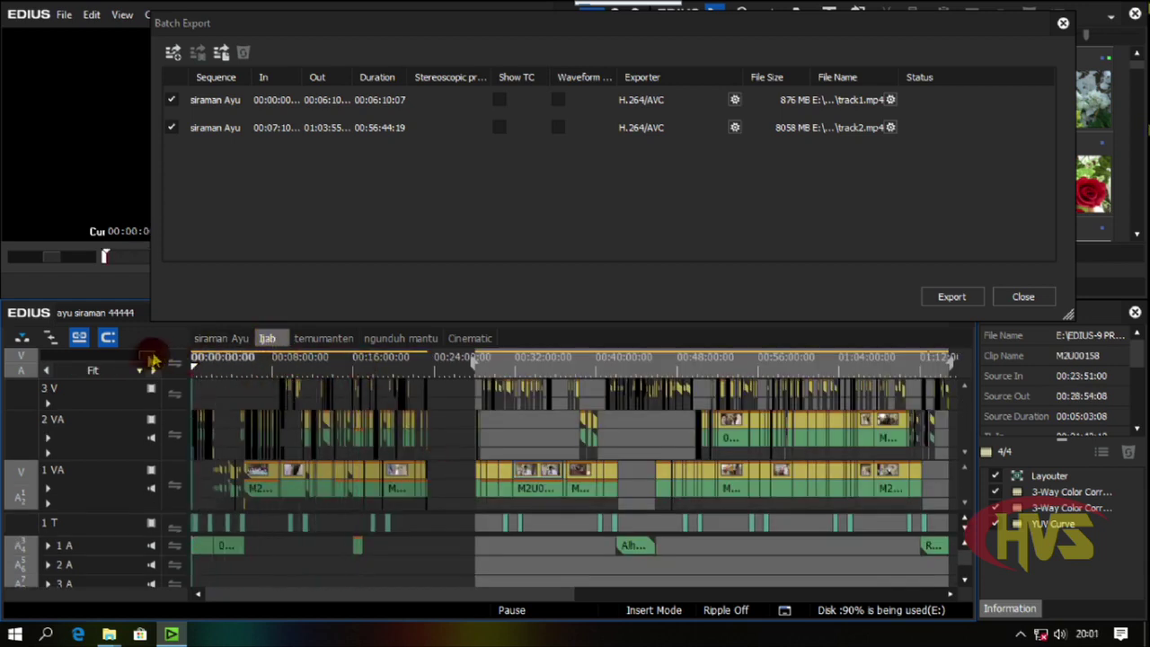
left_click(423, 365)
left_click(439, 367)
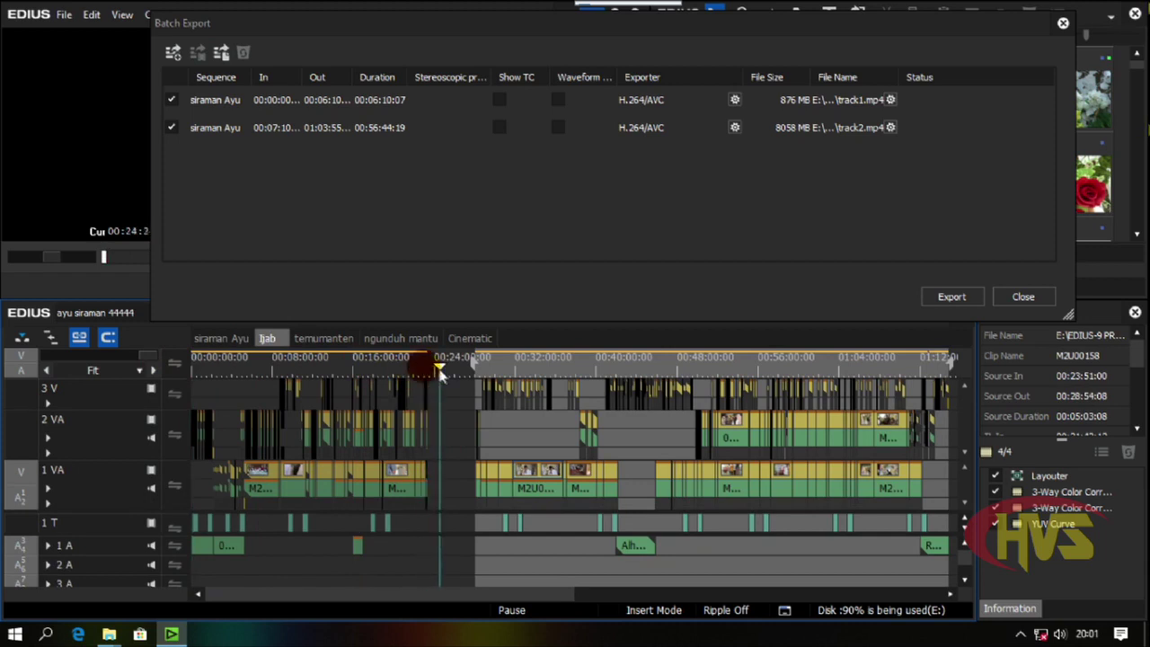
left_click_drag(491, 35, 757, 33)
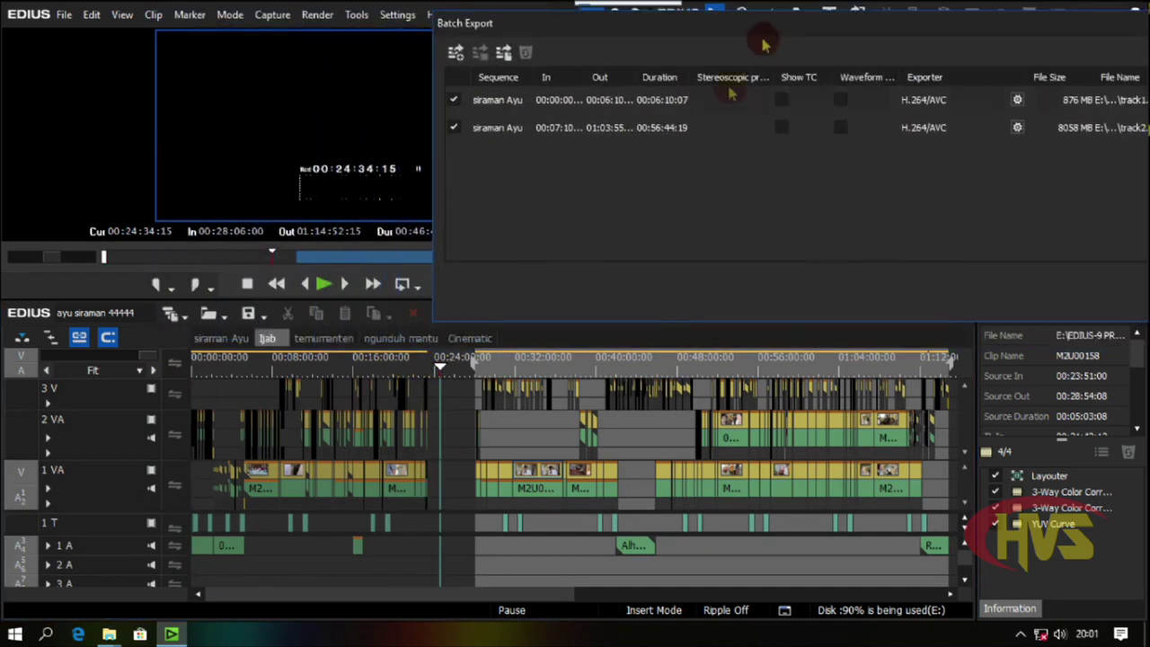
Mark the Ijab sequence's first section with the In point at 00:00:00:00 and the Out point at its last clip's end, 00:23:22:04
left_click_drag(439, 368, 432, 400)
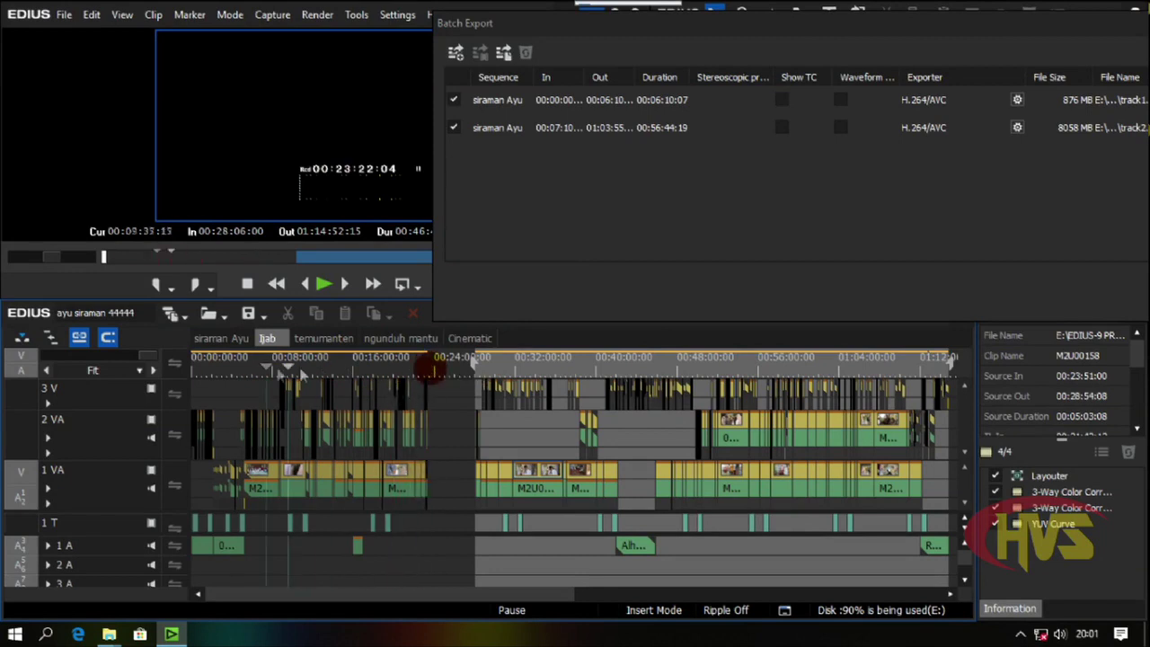
left_click_drag(429, 371, 182, 371)
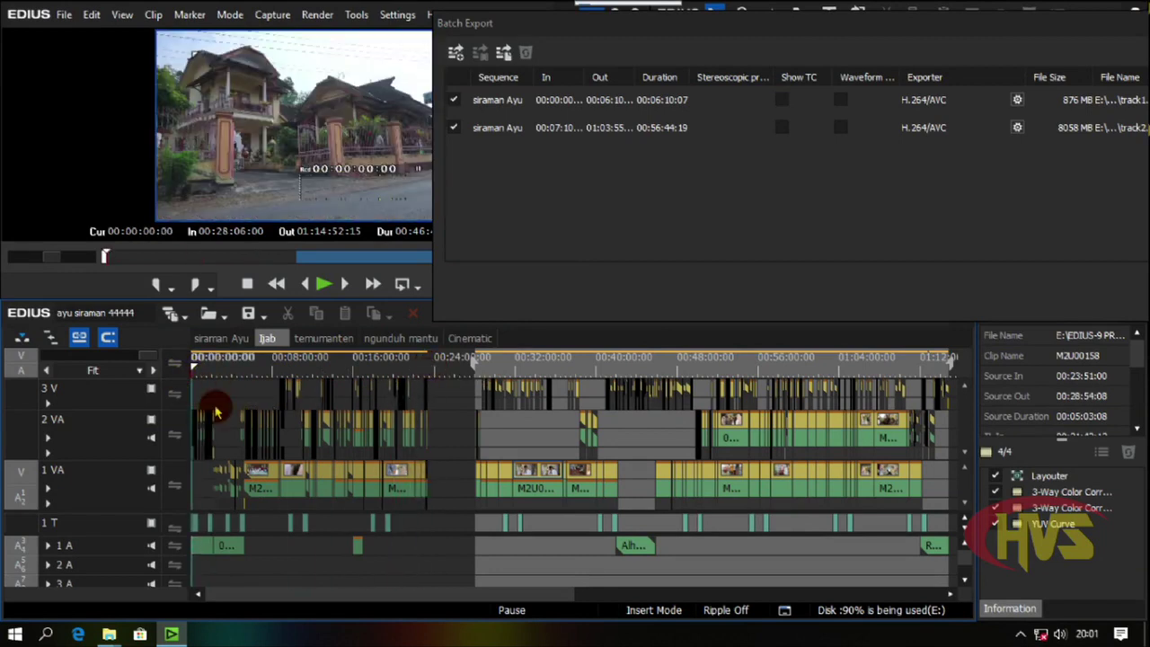
key("i")
left_click(374, 362)
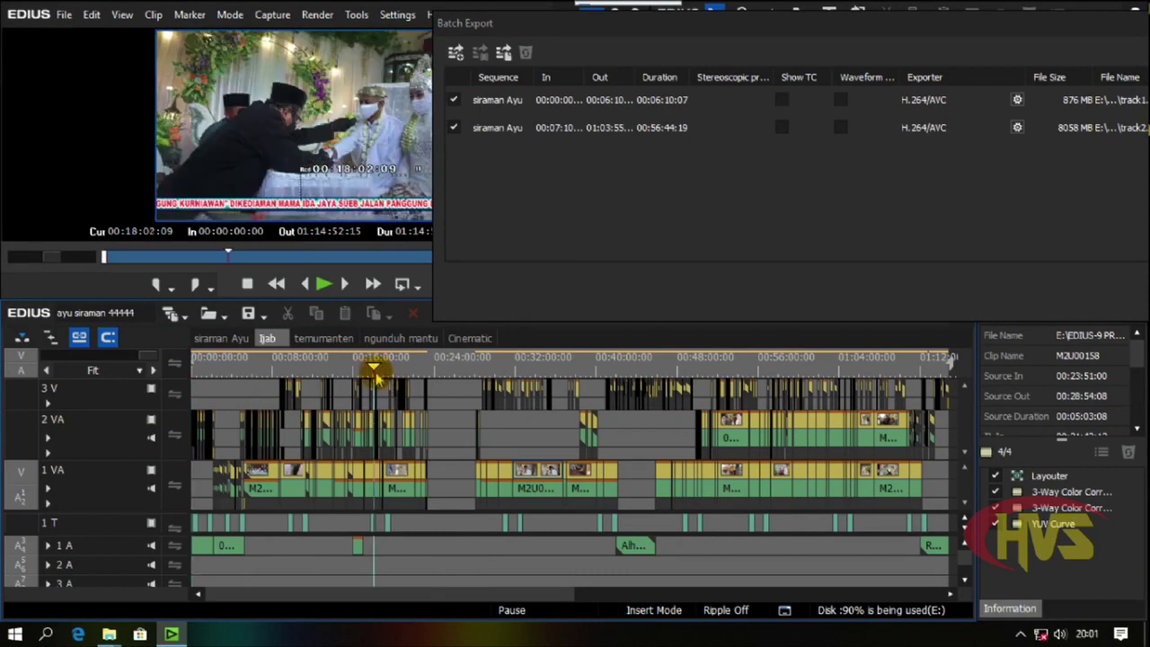
left_click_drag(374, 368, 429, 371)
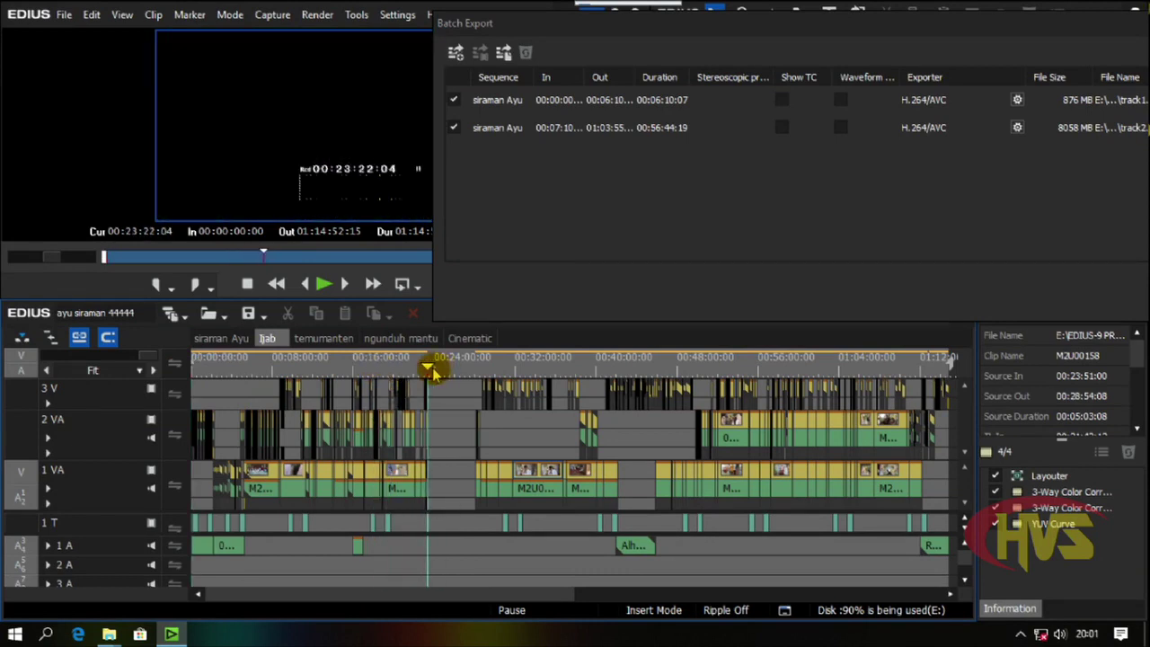
key("o")
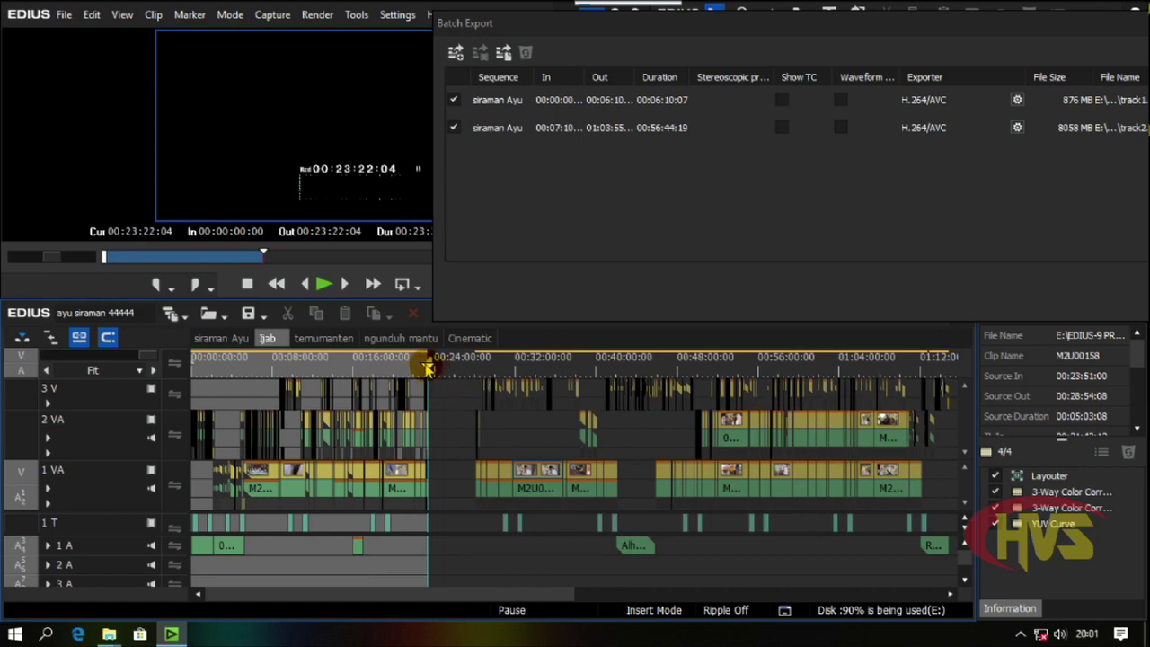
Start a batch job for the first Ijab section with Export Between In and Out enabled and the H.264/AVC exporter chosen
left_click(456, 54)
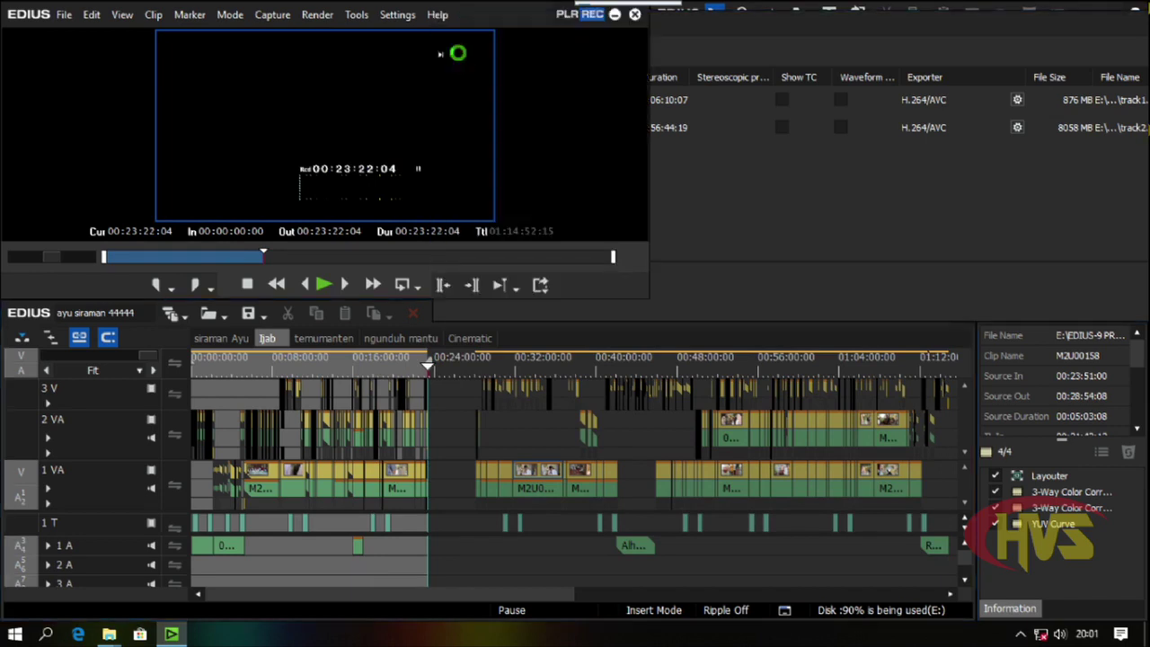
left_click_drag(298, 252, 288, 303)
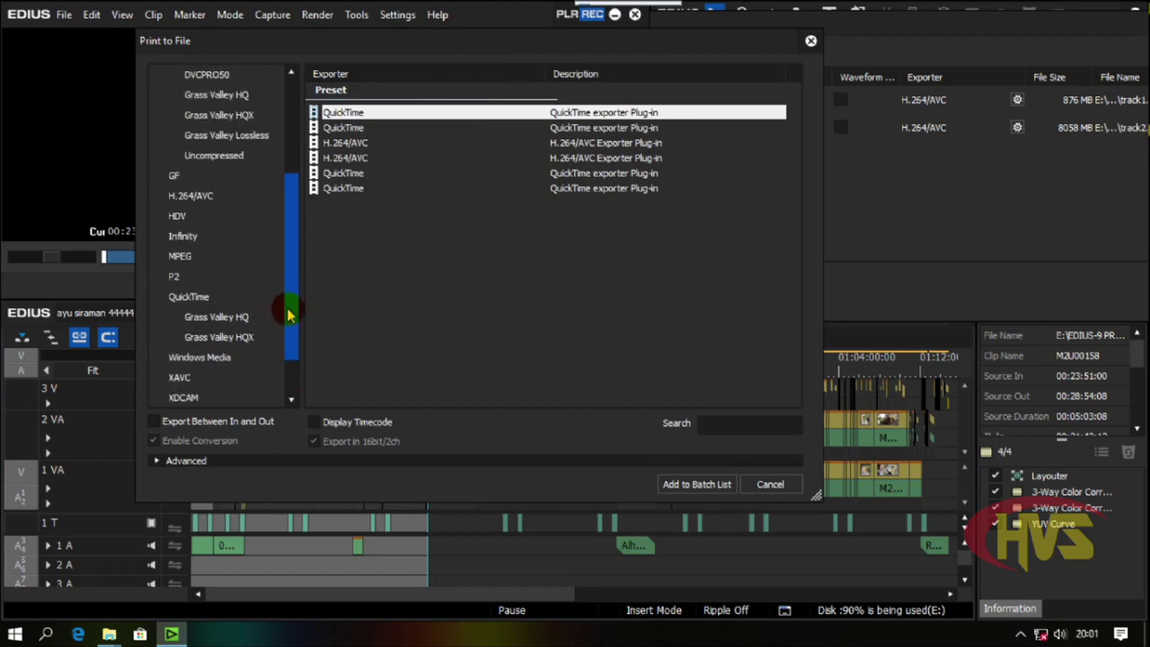
left_click(180, 199)
left_click(153, 421)
left_click(536, 401)
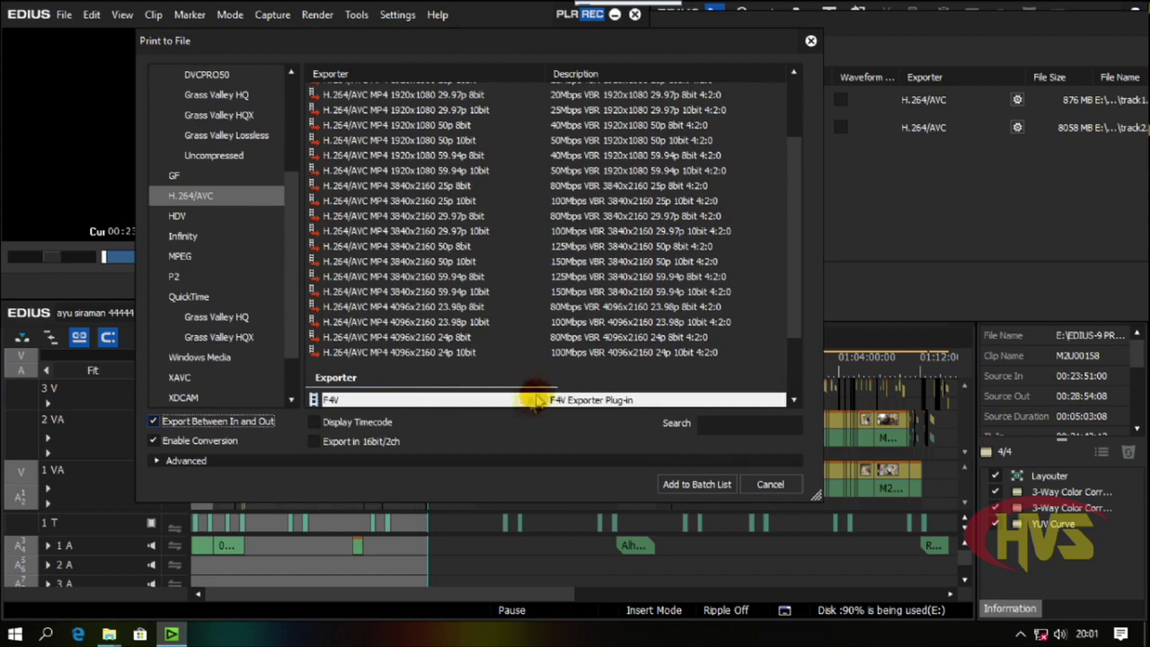
left_click(793, 398)
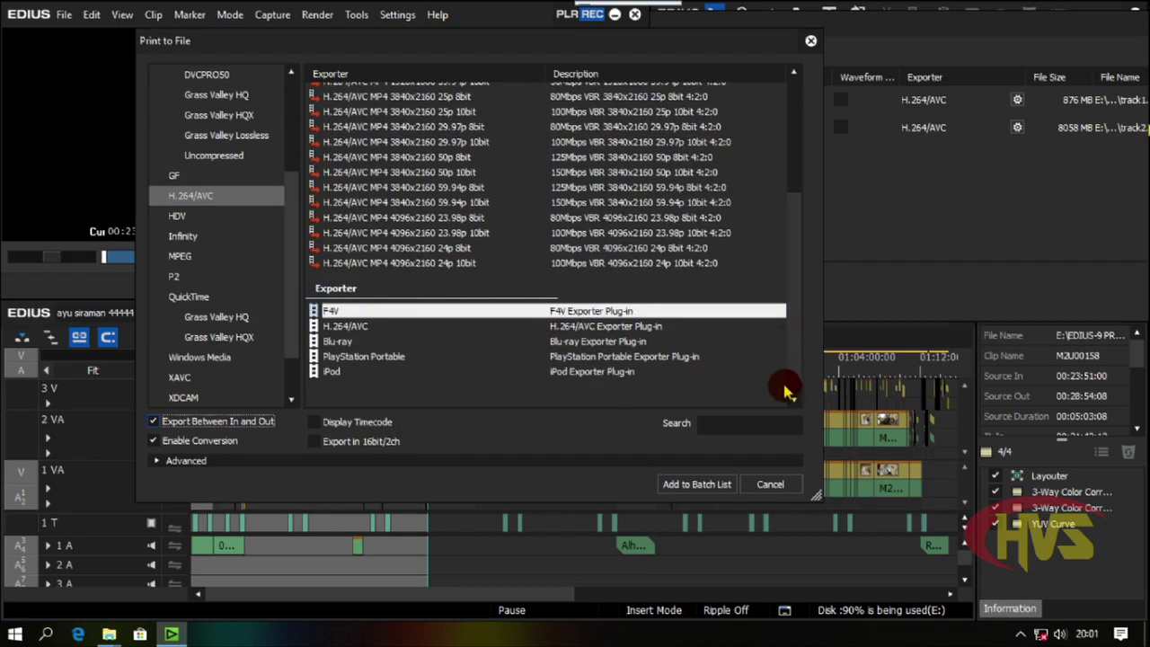
left_click(340, 327)
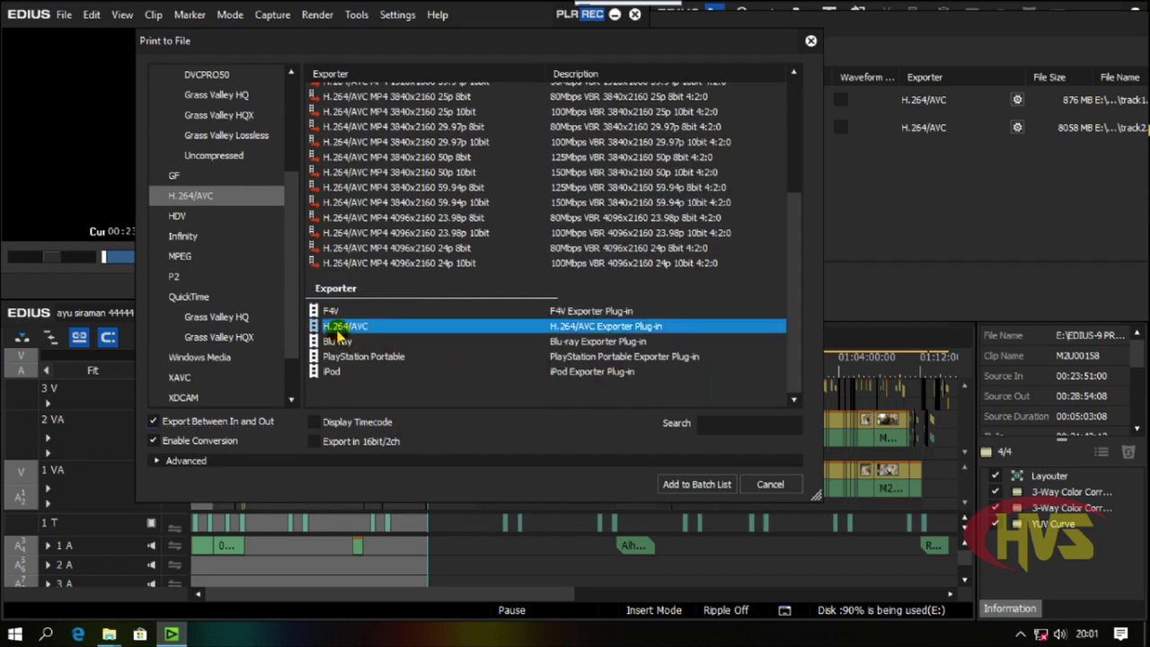
Add the first Ijab section to the batch list as an MPEG-4 file named track3 in the video track folder
left_click(704, 487)
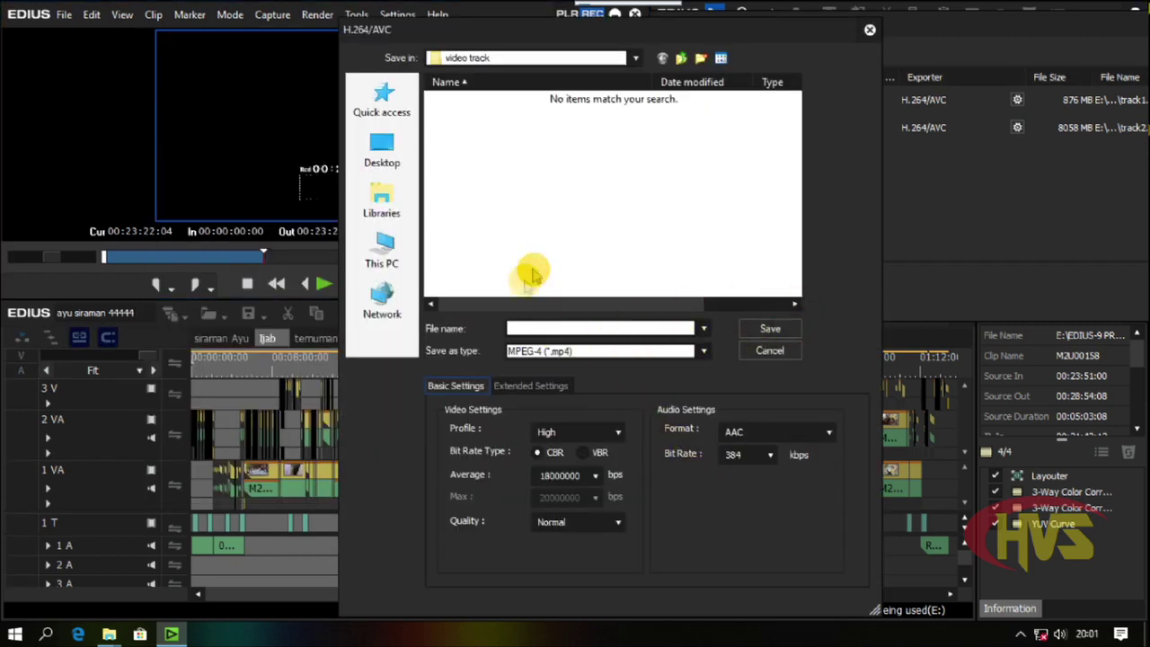
left_click(521, 328)
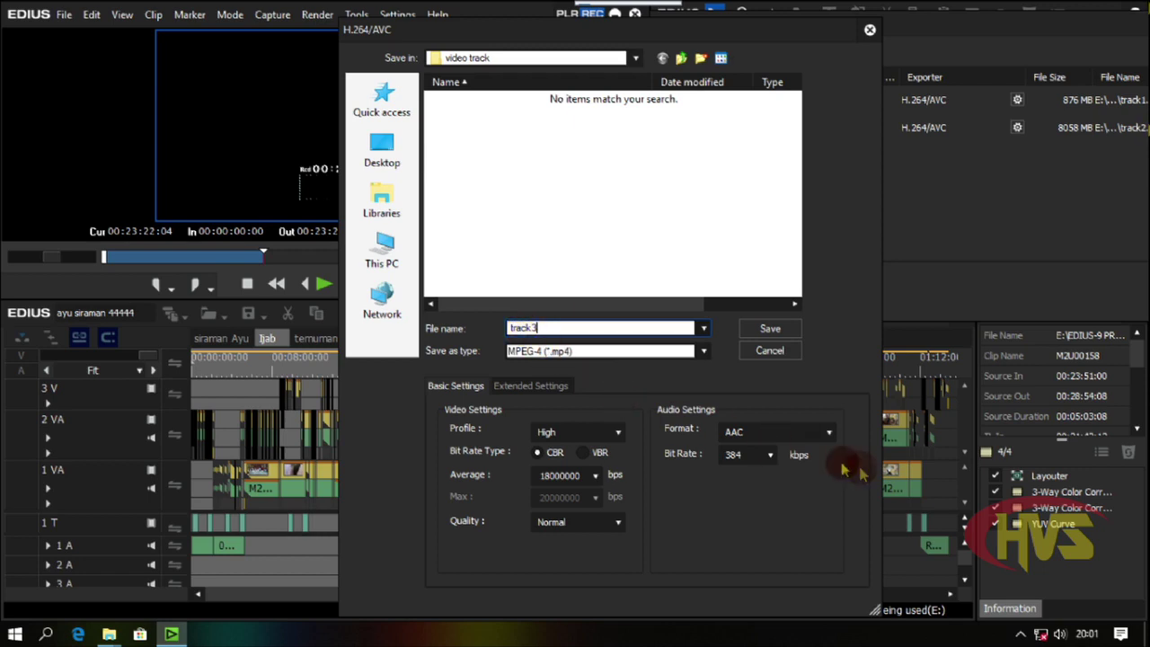
left_click(770, 329)
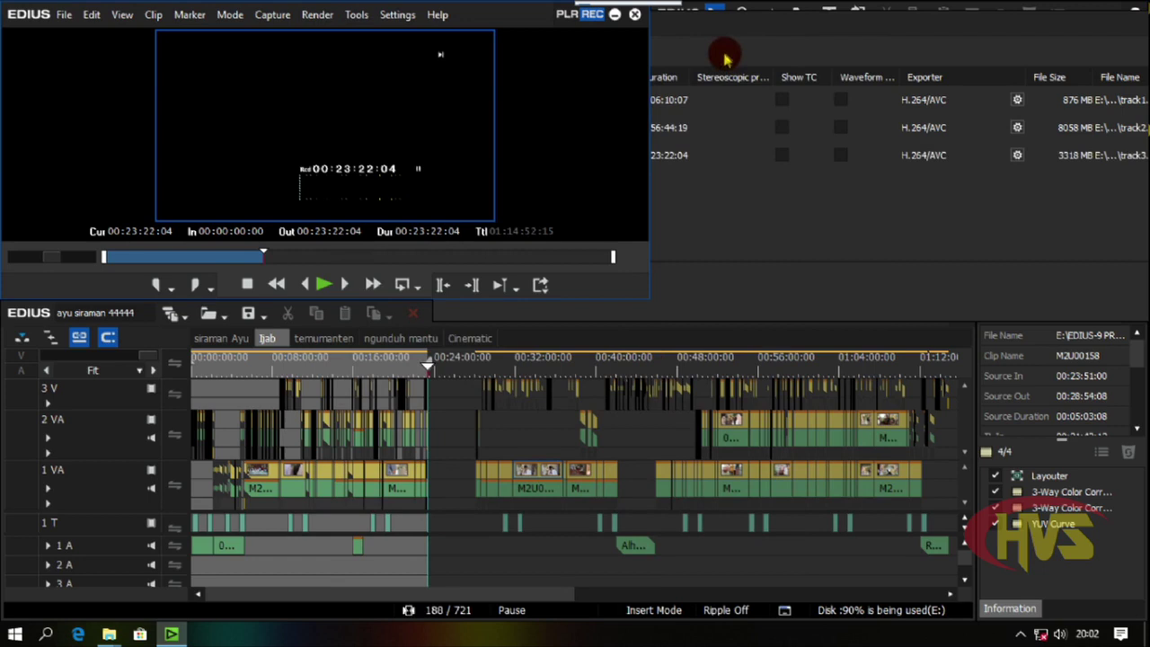
Reposition the Batch Export window and set the In point at the start of the Ijab sequence's second section, 00:28:06:00
left_click(726, 57)
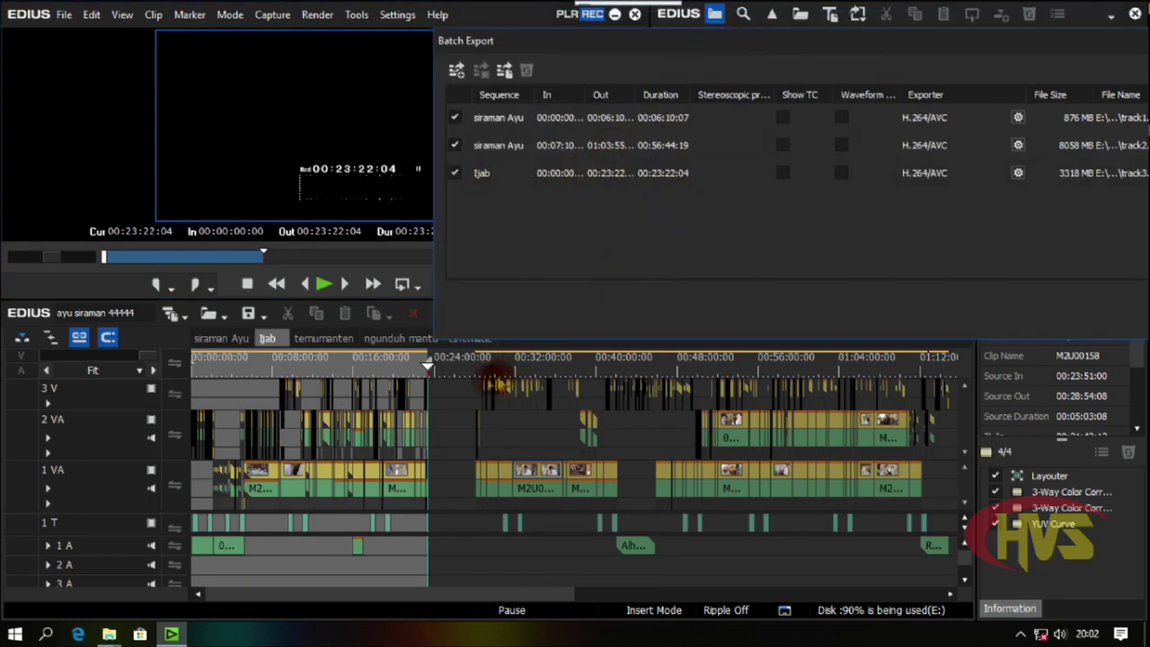
left_click(456, 364)
left_click_drag(455, 375, 474, 370)
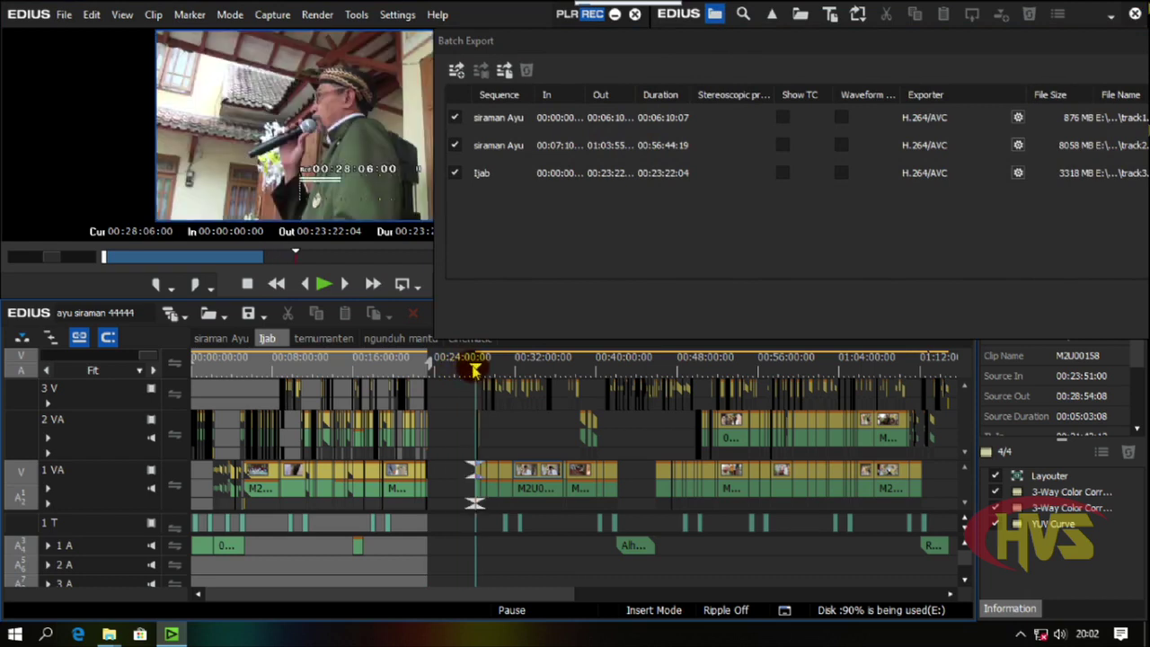
key("o")
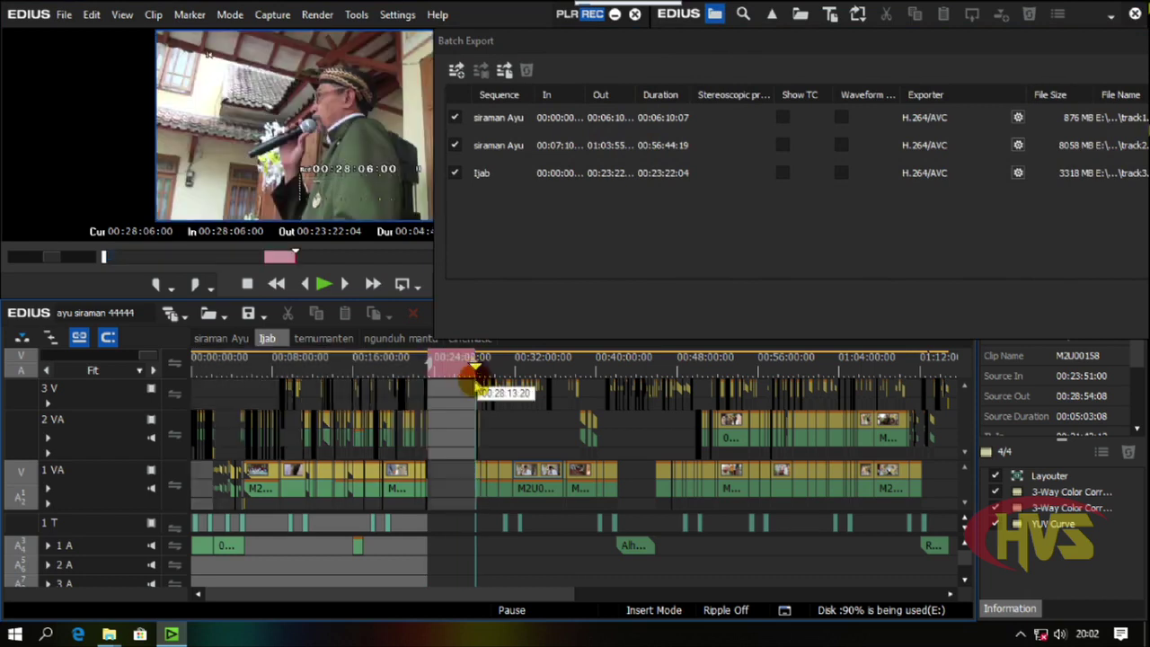
Set the Out point at the end of the Ijab sequence, 01:14:52:15, and show the whole marked range
left_click_drag(346, 596, 481, 596)
left_click_drag(708, 370, 682, 370)
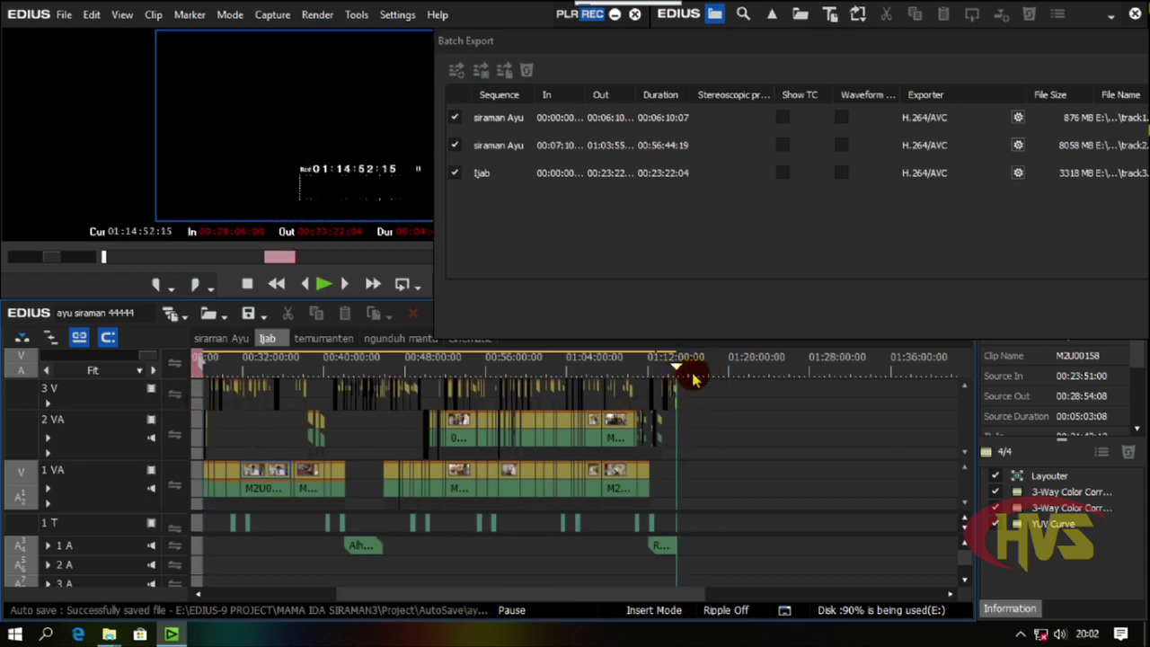
key("o")
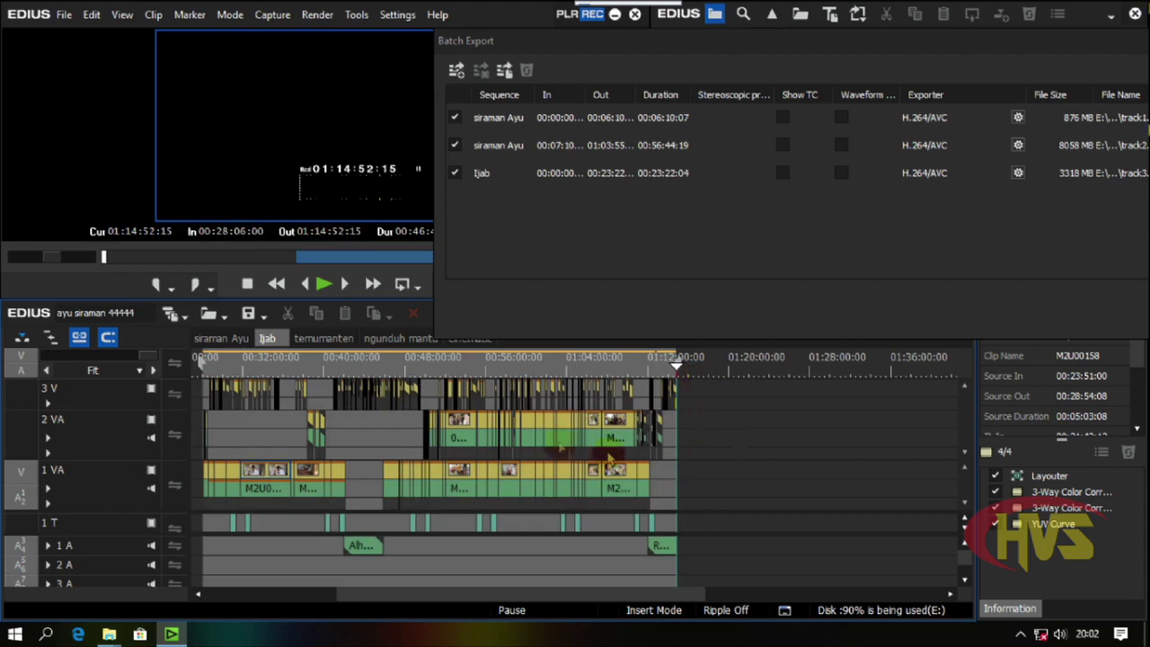
scroll(597, 463, "down", 2)
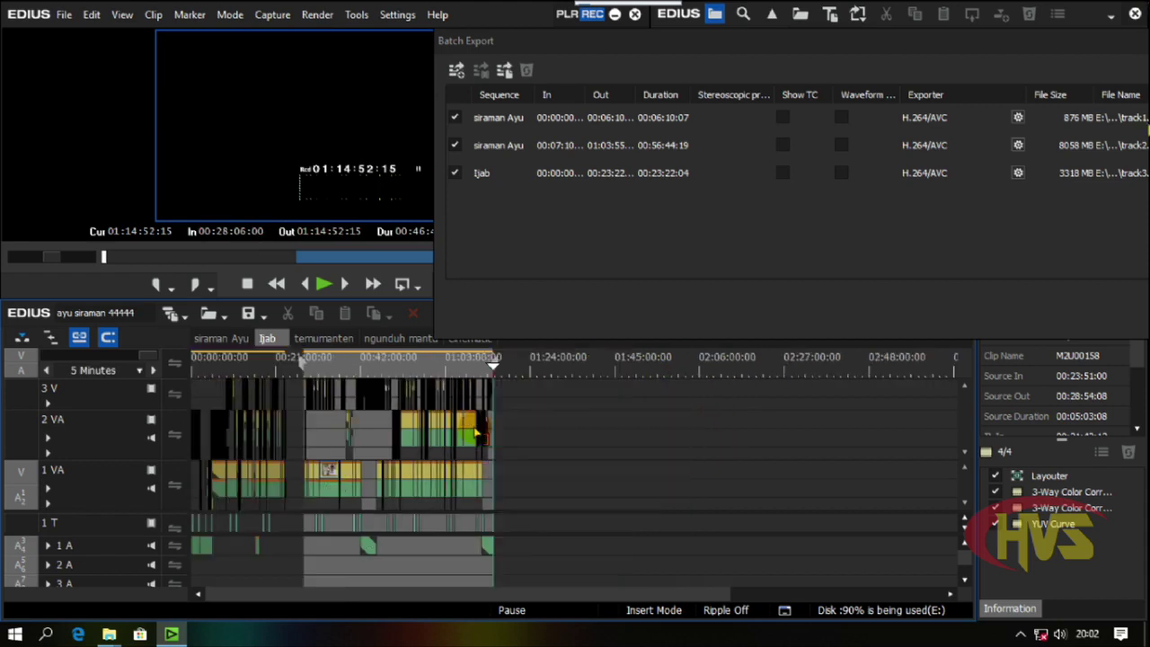
left_click(326, 364)
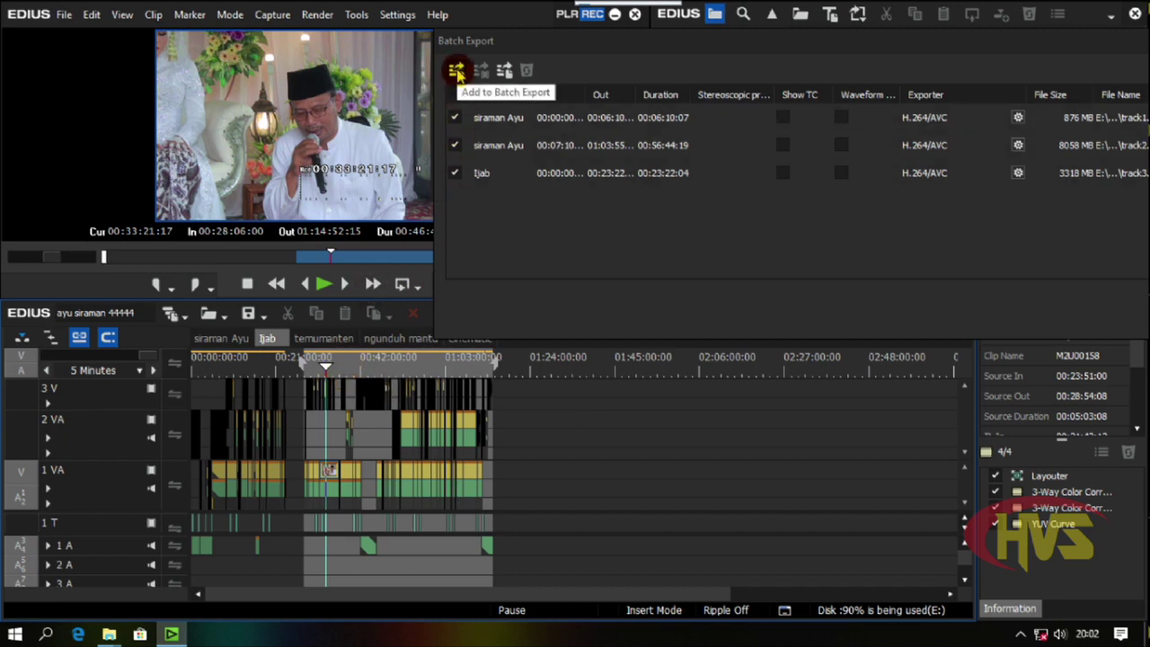
Start a batch job for the second Ijab section with Export Between In and Out enabled and the H.264/AVC exporter chosen
left_click(457, 72)
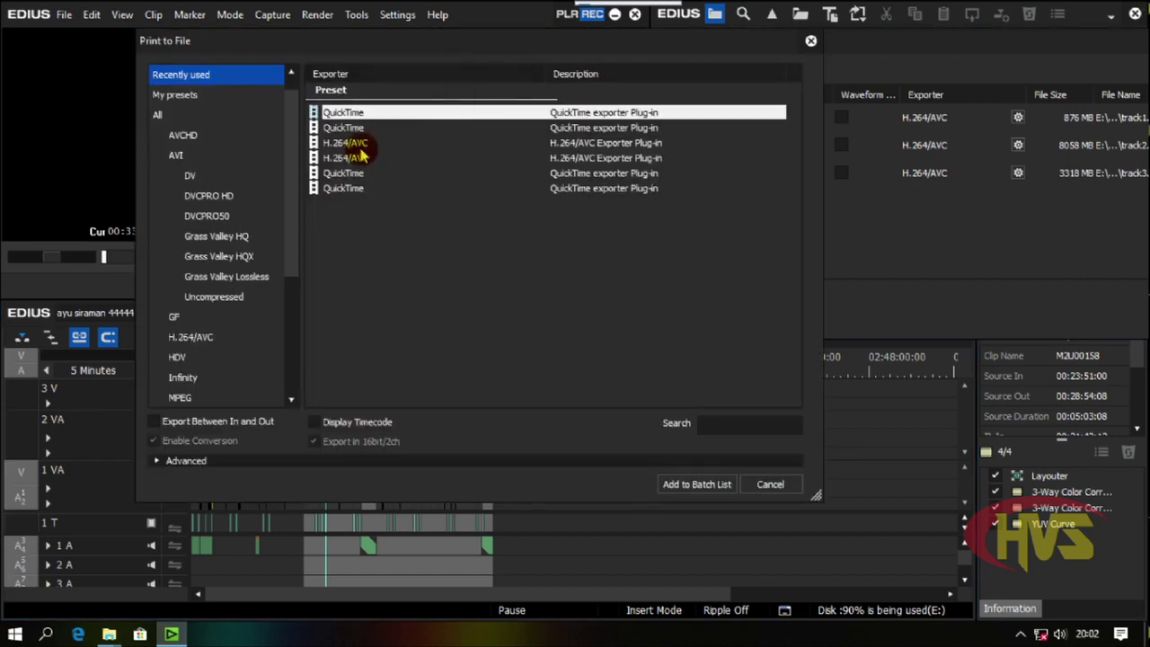
left_click(174, 342)
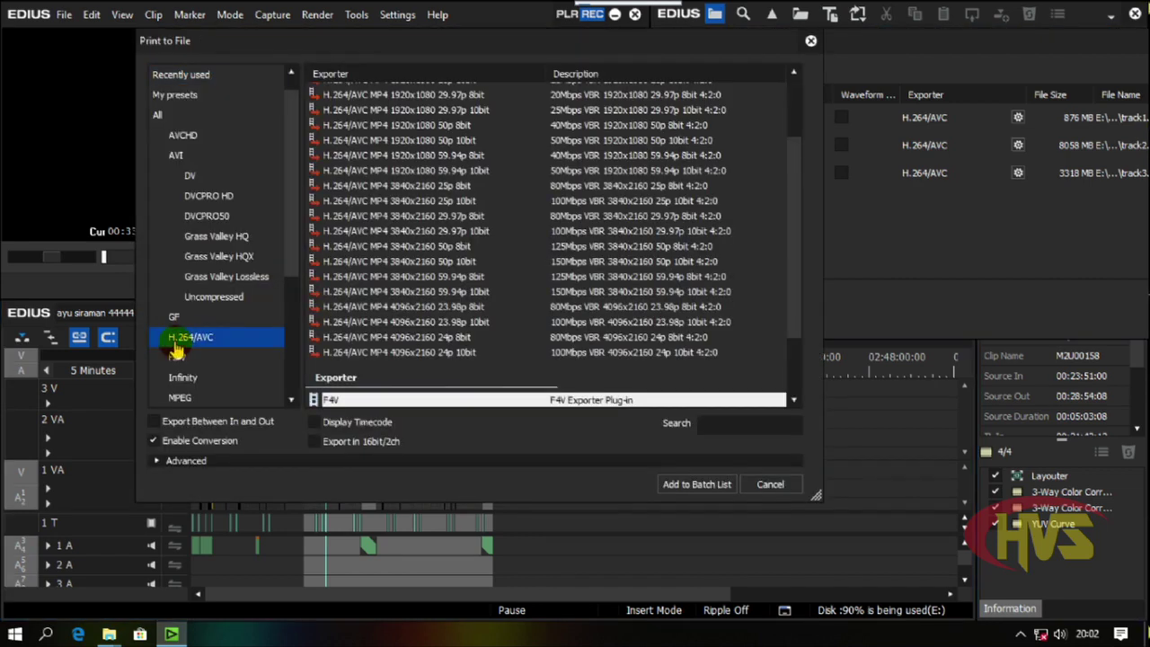
left_click(157, 424)
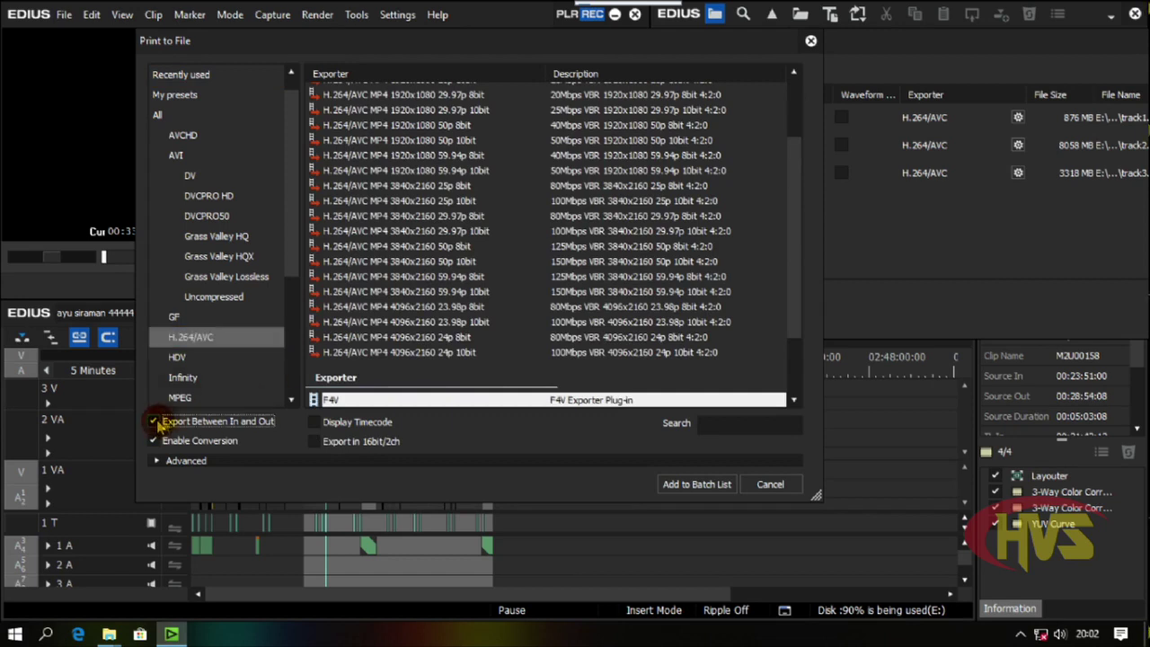
left_click(791, 316)
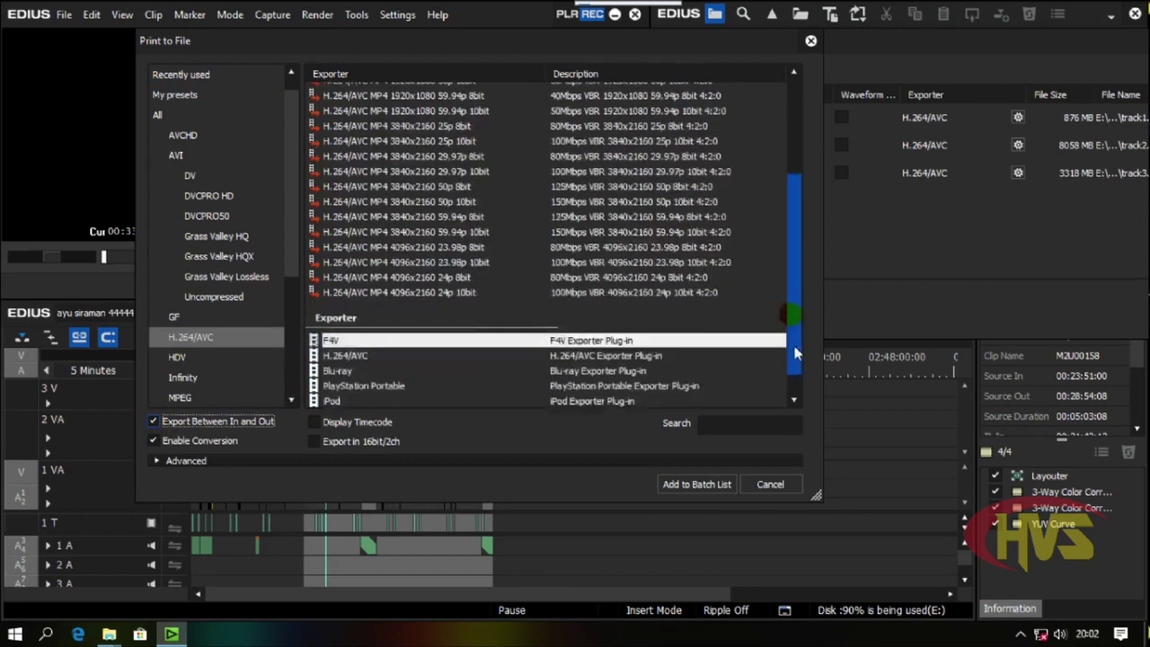
left_click(337, 327)
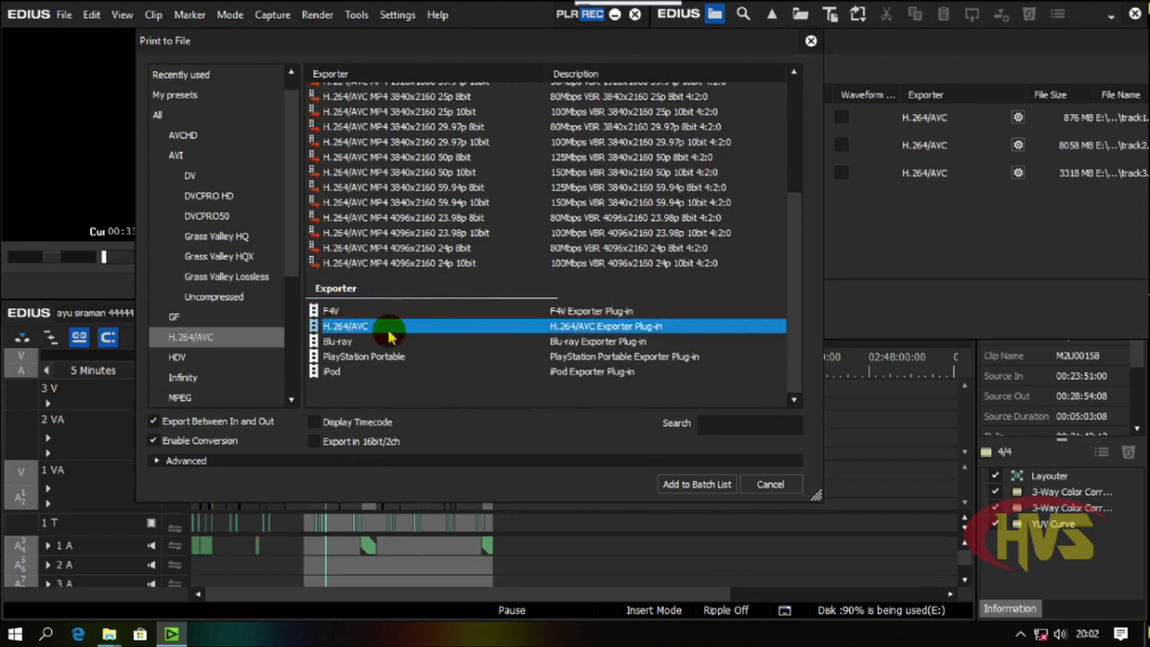
Add the second Ijab section to the batch list as an MPEG-4 file named serah terima in the video track folder
left_click(683, 485)
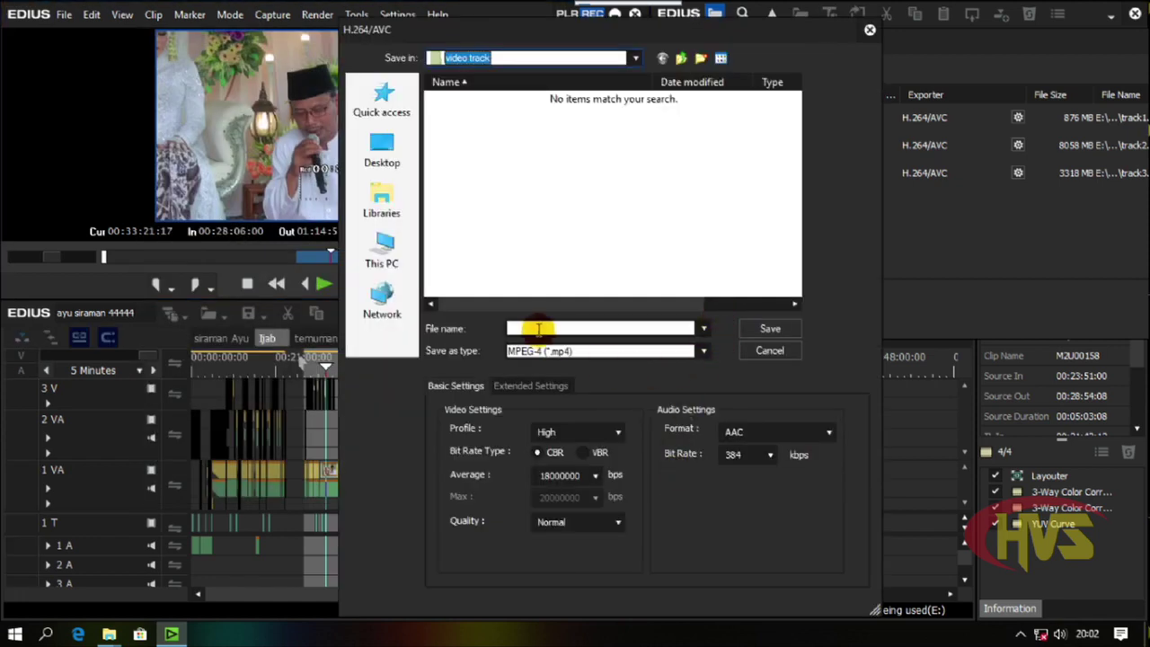
left_click(535, 327)
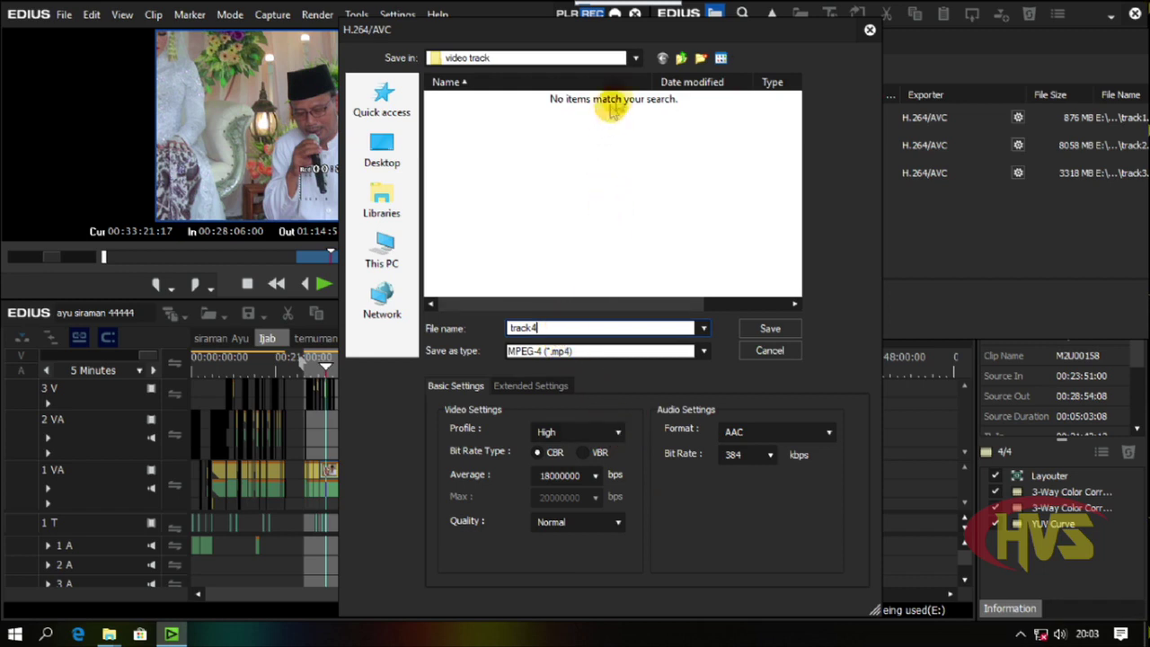
left_click_drag(608, 31, 619, 32)
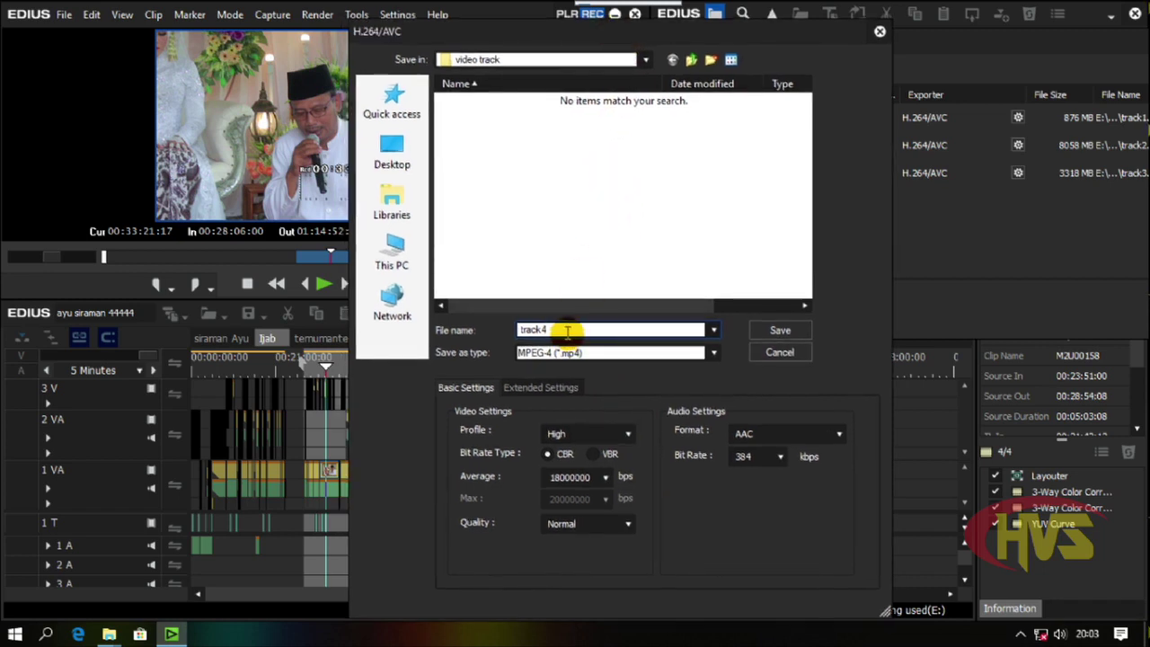
left_click_drag(555, 330, 503, 331)
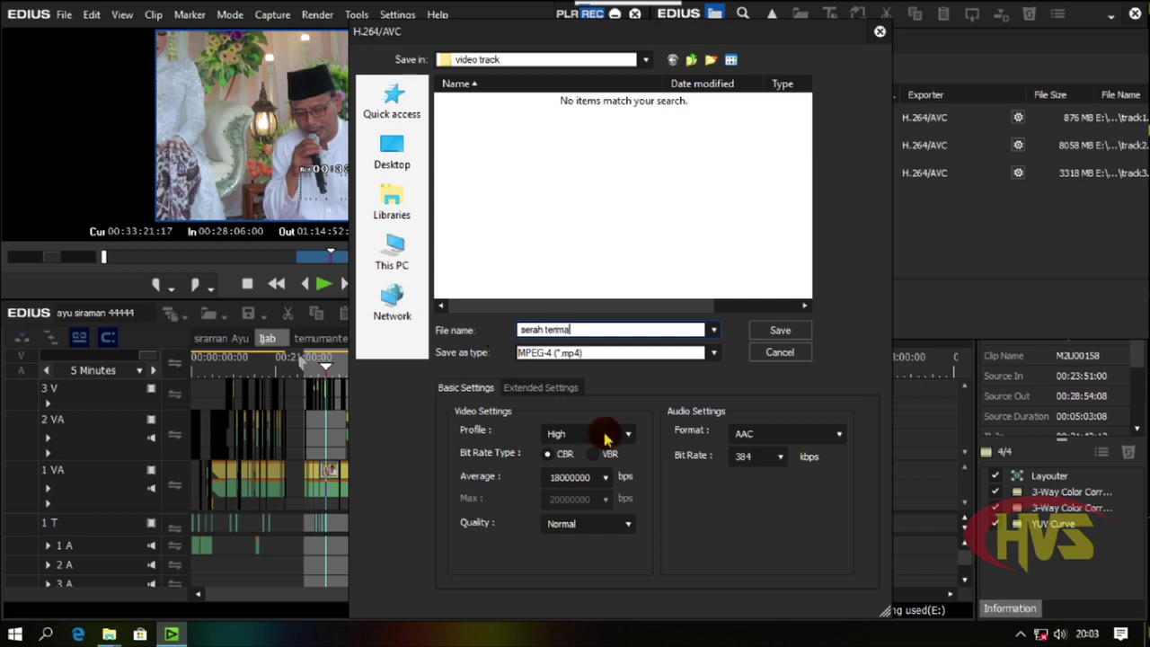
left_click(778, 331)
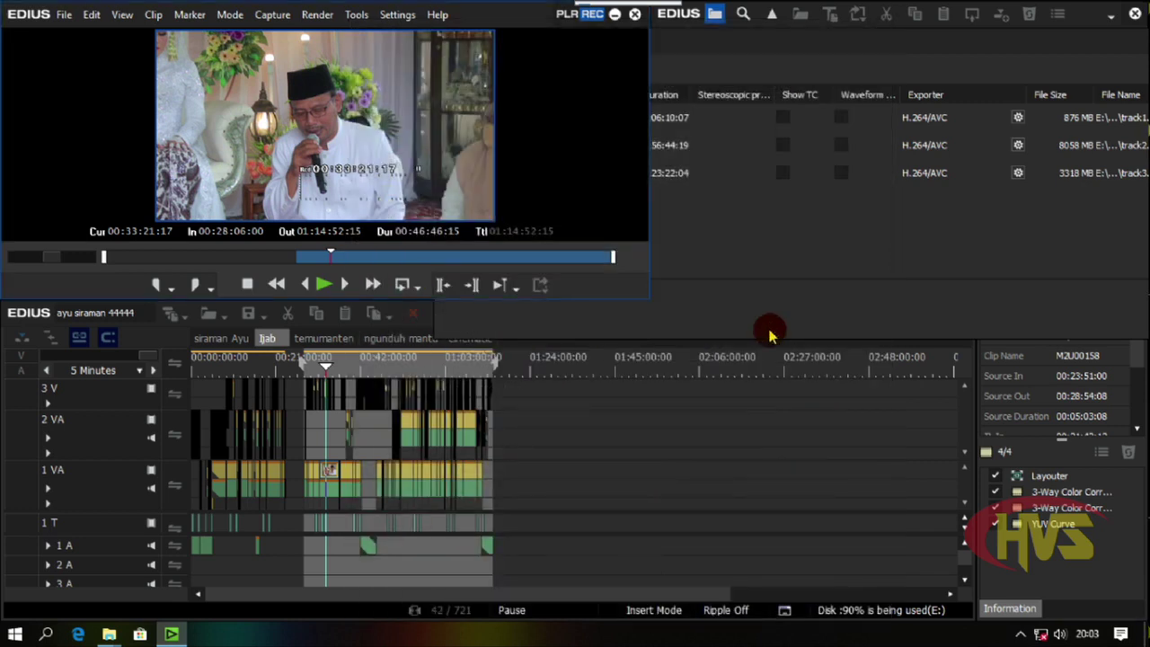
Open the temumanten sequence and mark its range with In at 00:00:00:14 and Out at the sequence end, 00:46:47:04
left_click(319, 342)
left_click(516, 368)
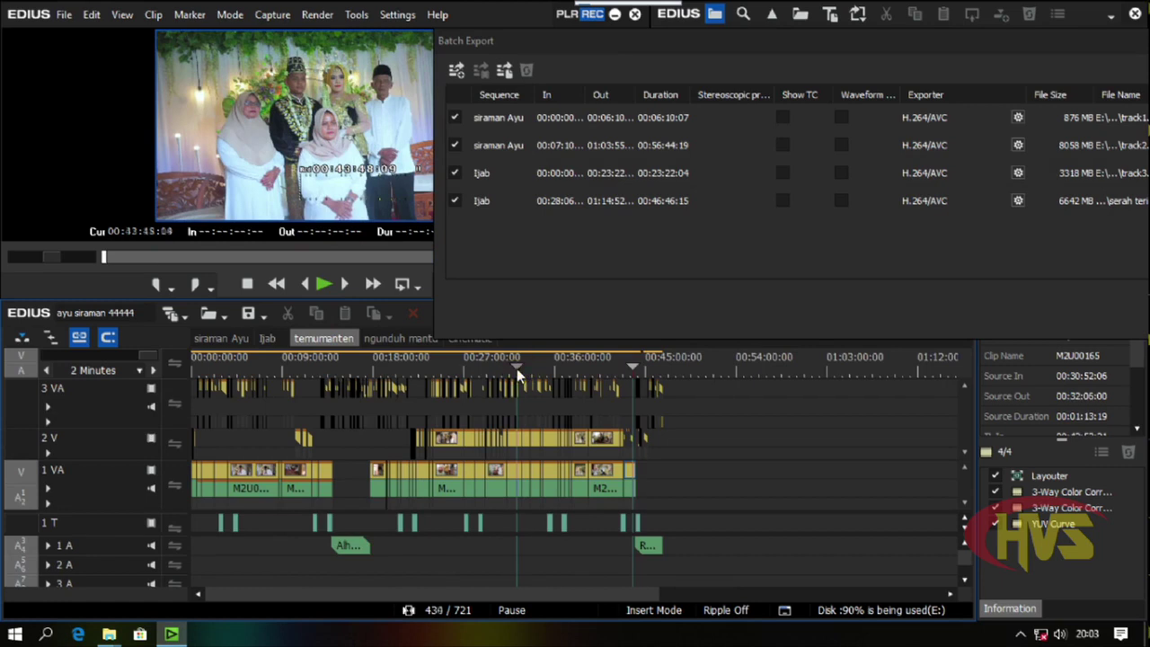
left_click(303, 375)
left_click_drag(301, 376, 153, 385)
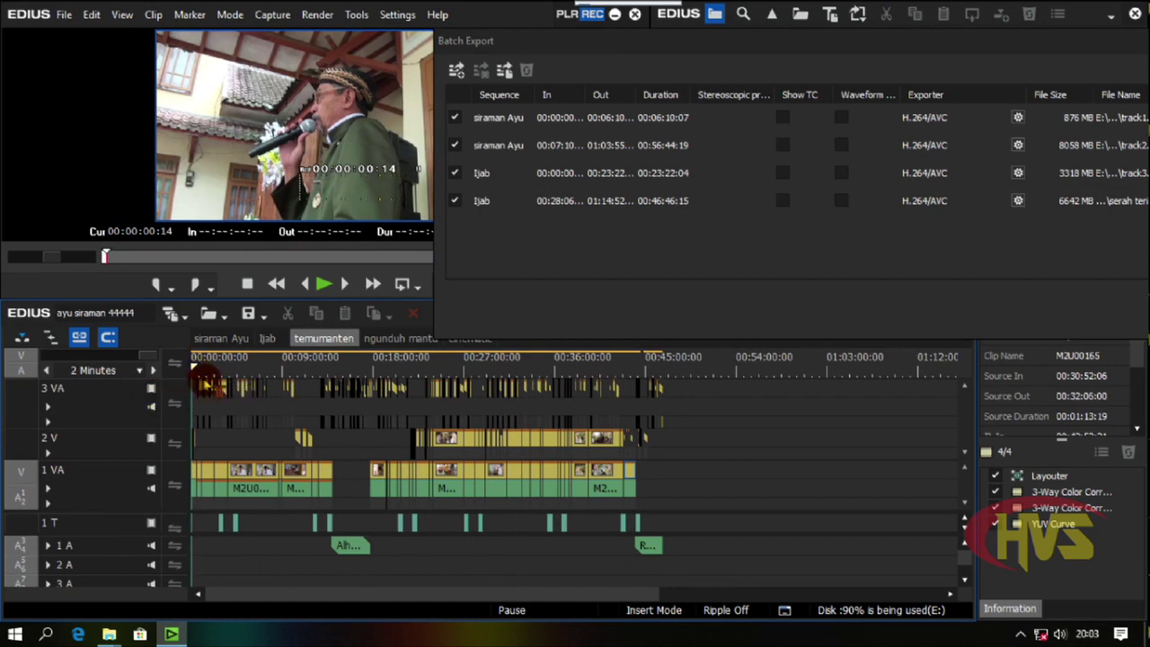
key("i")
left_click_drag(539, 364, 665, 375)
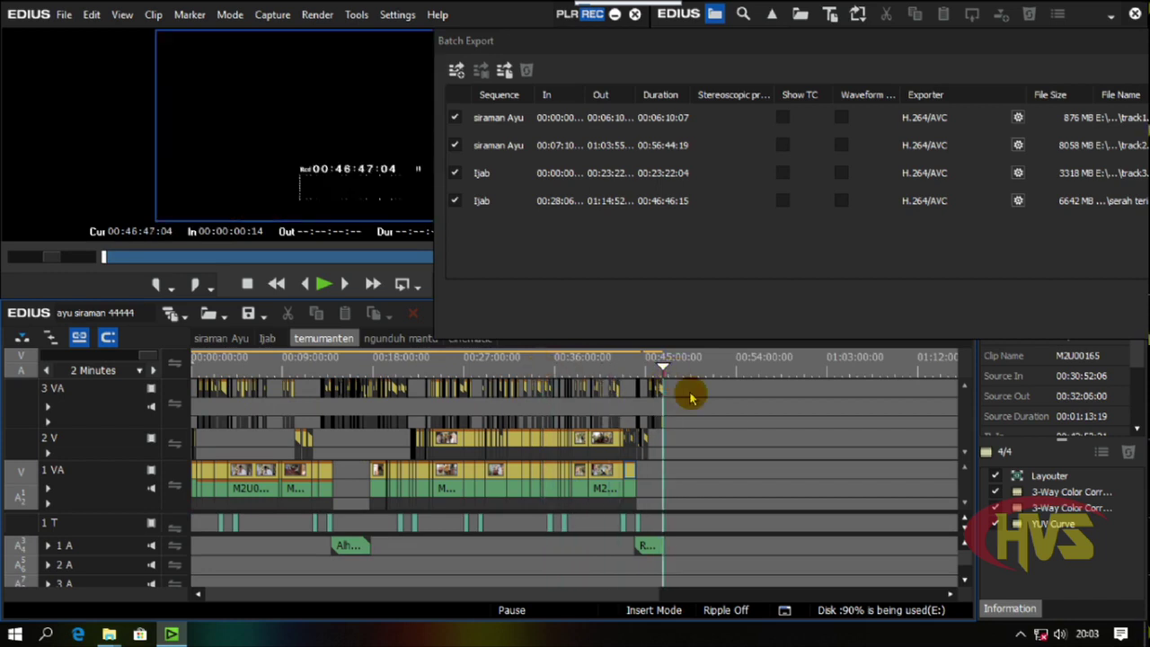
key("o")
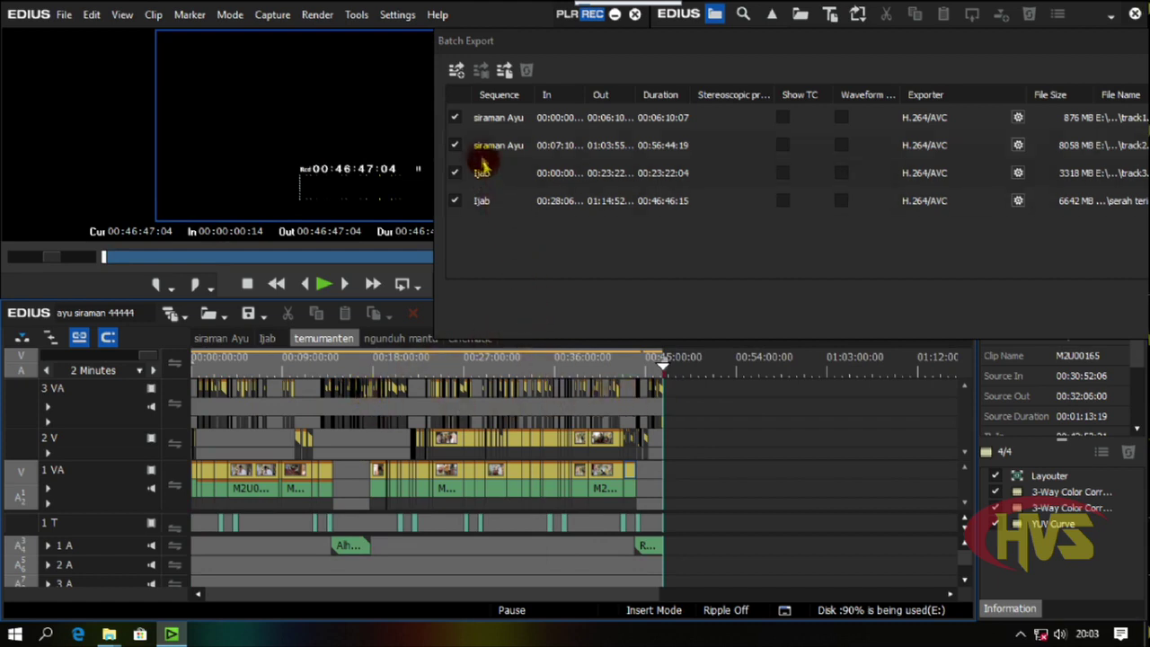
Start a batch job for the temumanten sequence with Export Between In and Out enabled and the H.264/AVC exporter chosen
left_click(455, 72)
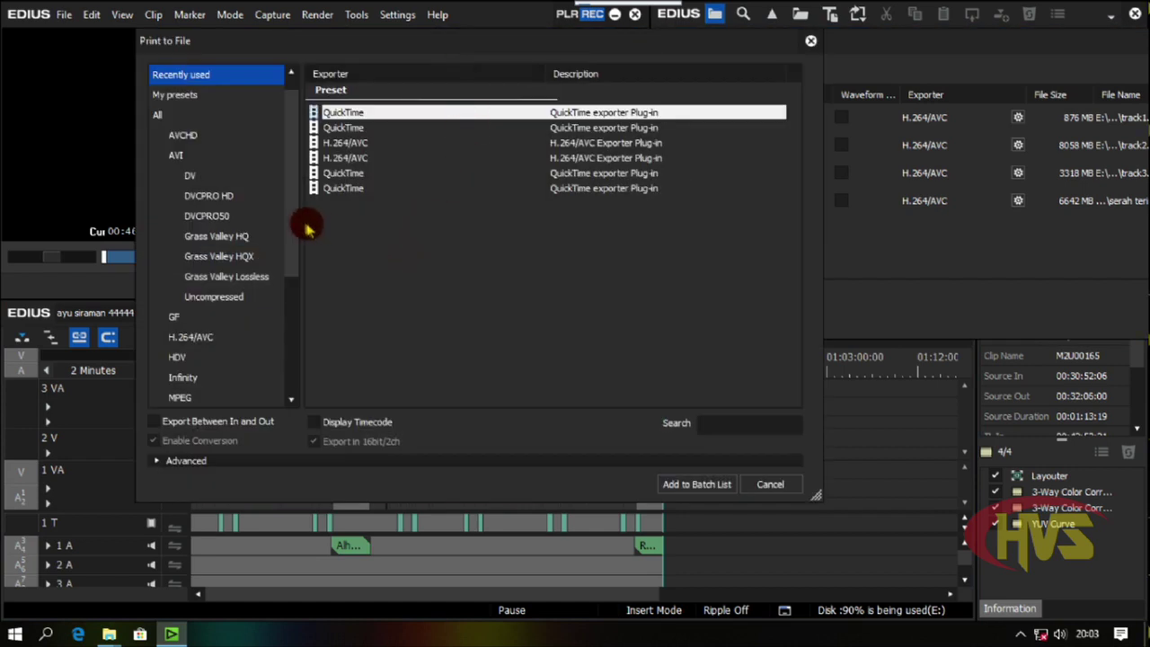
left_click_drag(291, 218, 291, 308)
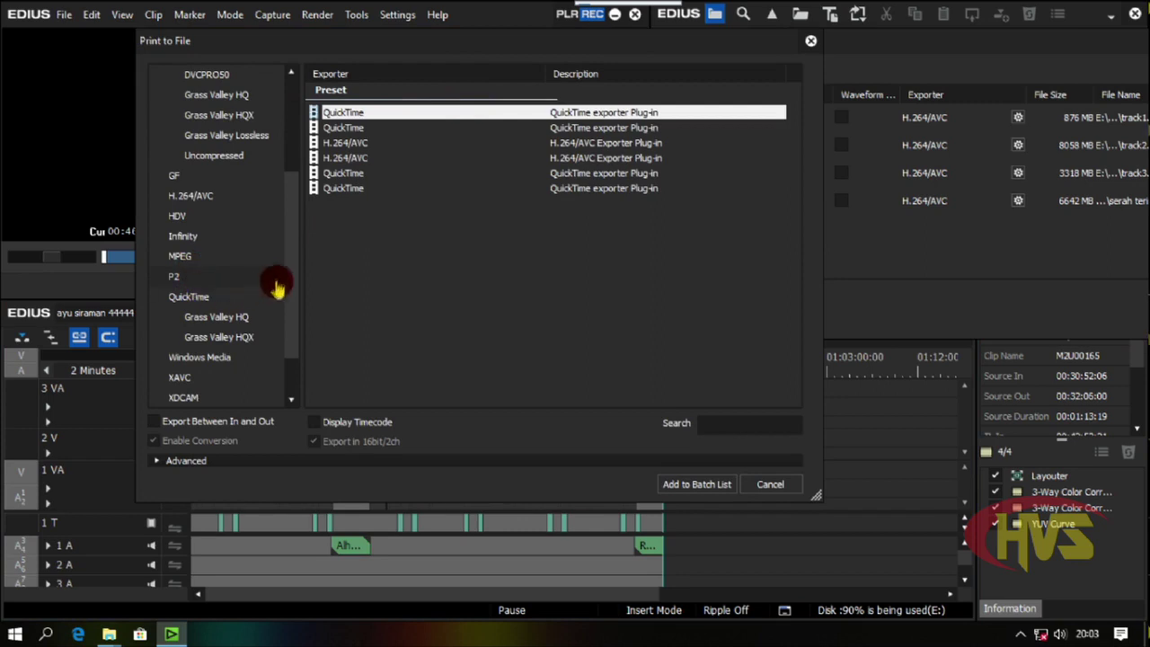
mouse_move(290, 298)
left_mouse_down()
mouse_move(293, 221)
mouse_move(282, 343)
mouse_move(290, 297)
left_mouse_up()
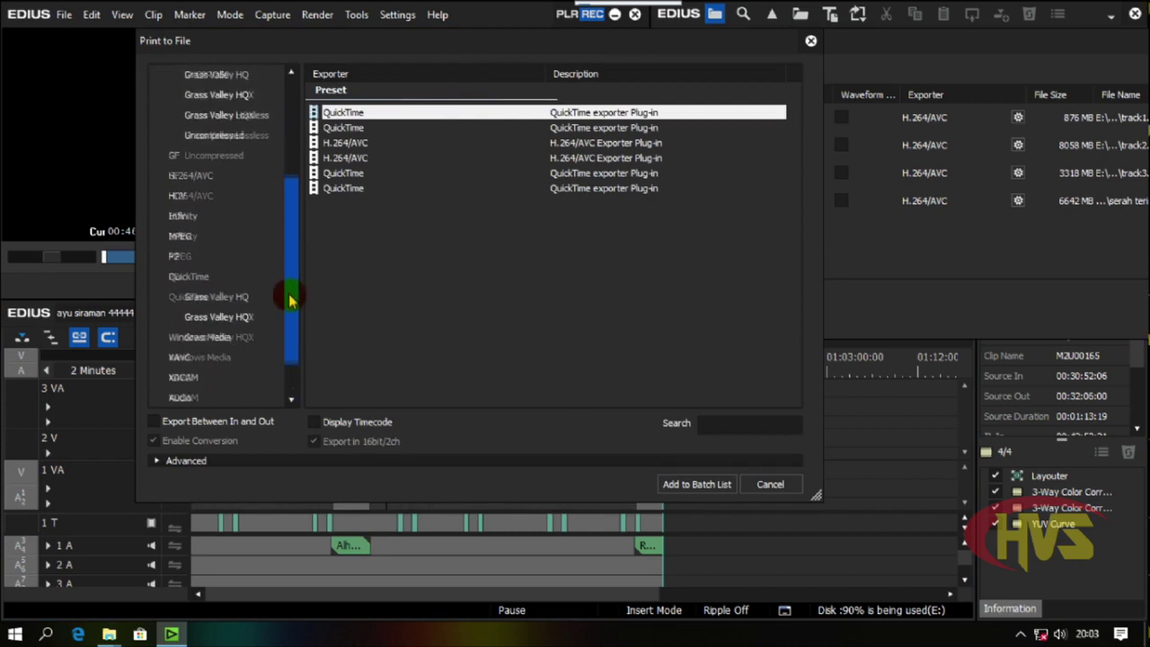
left_click(202, 197)
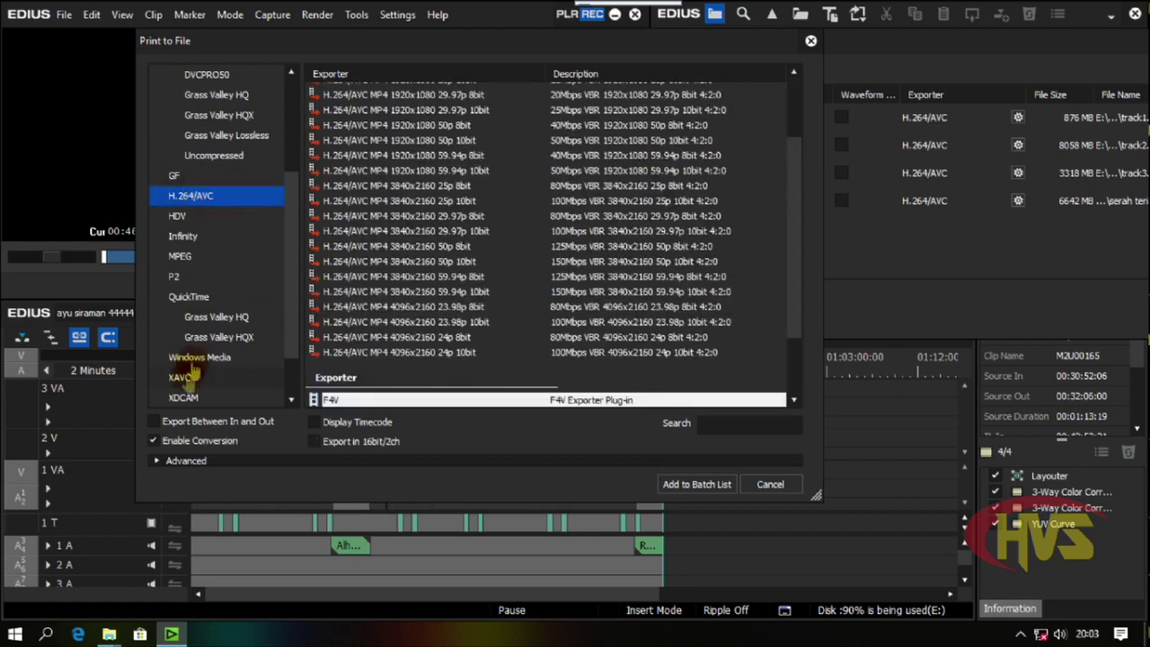
left_click(154, 422)
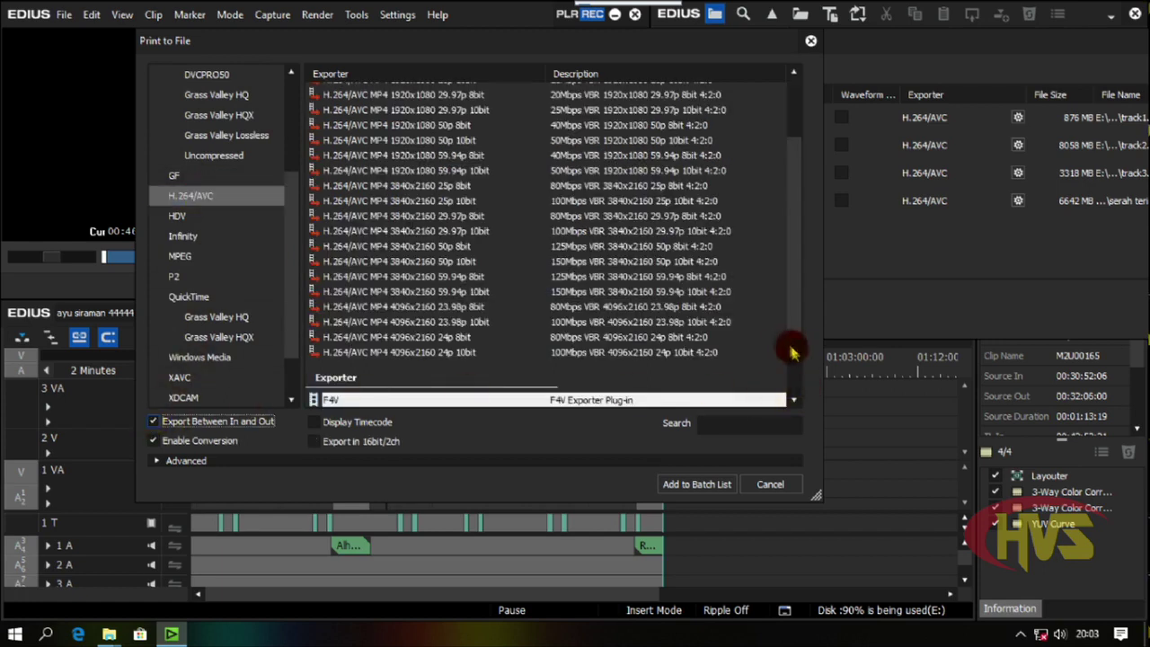
left_click(791, 396)
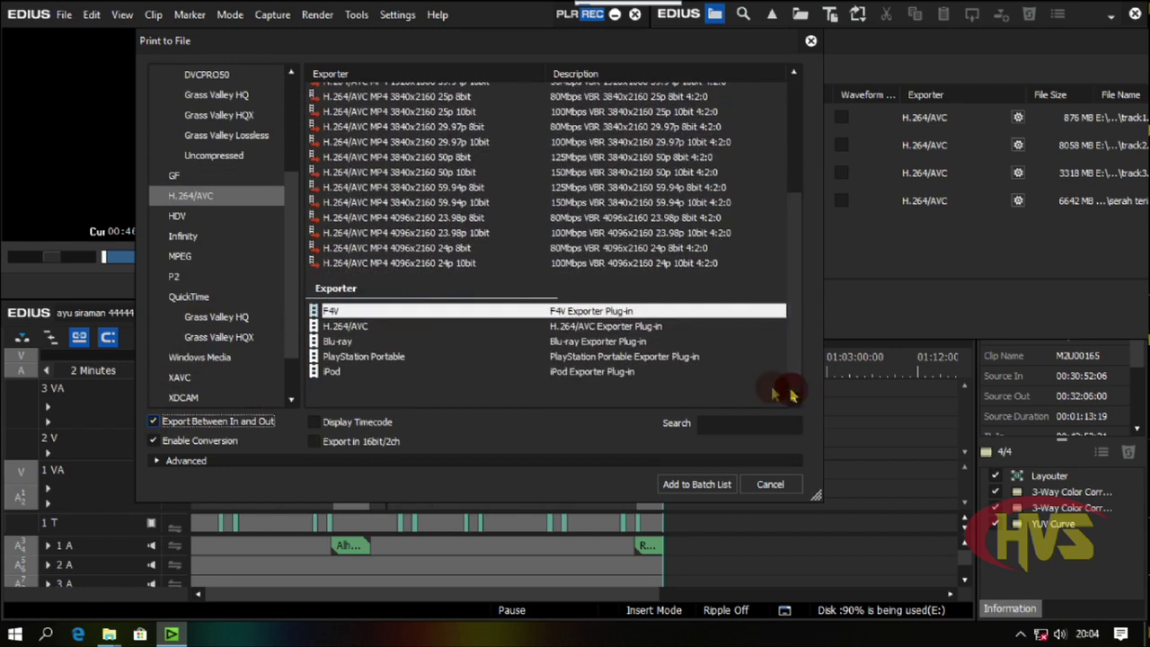
left_click(342, 331)
Add the temumanten range to the batch list as an MPEG-4 file named temu manten in the video track folder
left_click(701, 484)
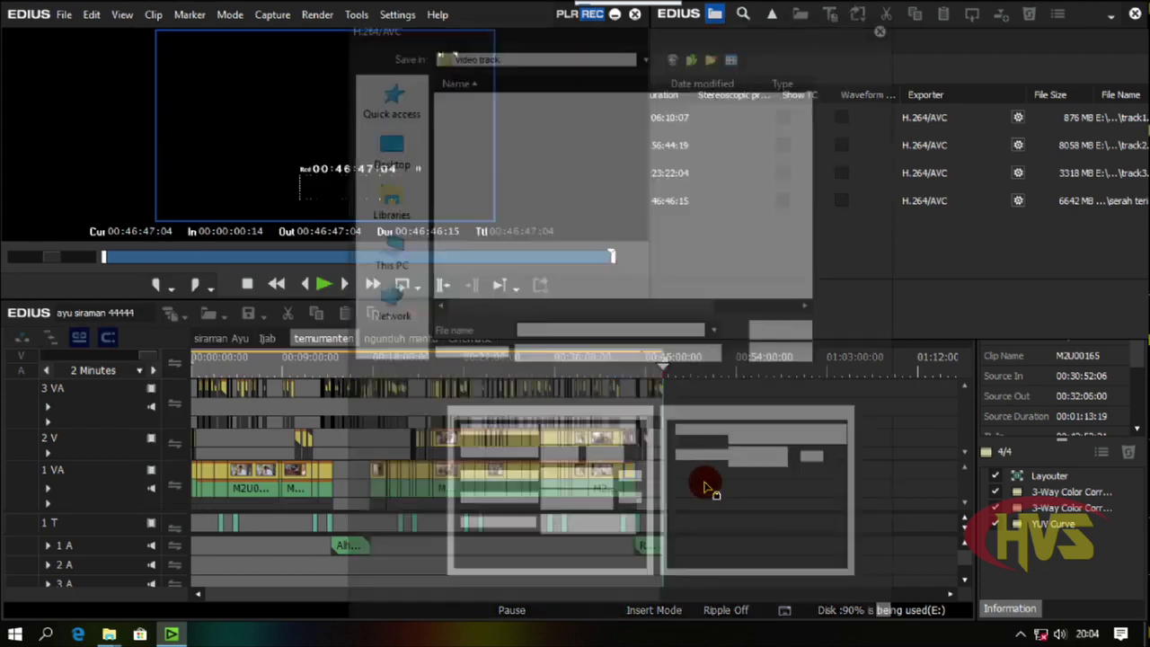
left_click(535, 330)
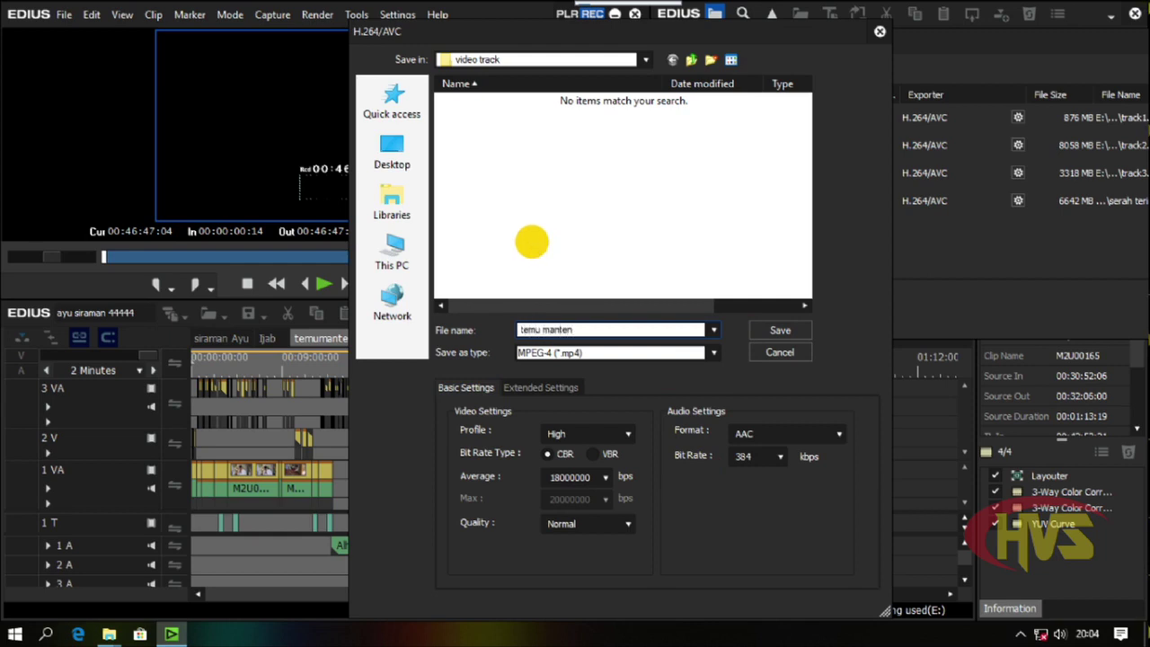
left_click(778, 331)
Move the Batch Export window clear of the sequence names and mark the ngunduh mantu sequence from 00:00:00:00 to its end, 00:29:02:15
left_click(710, 38)
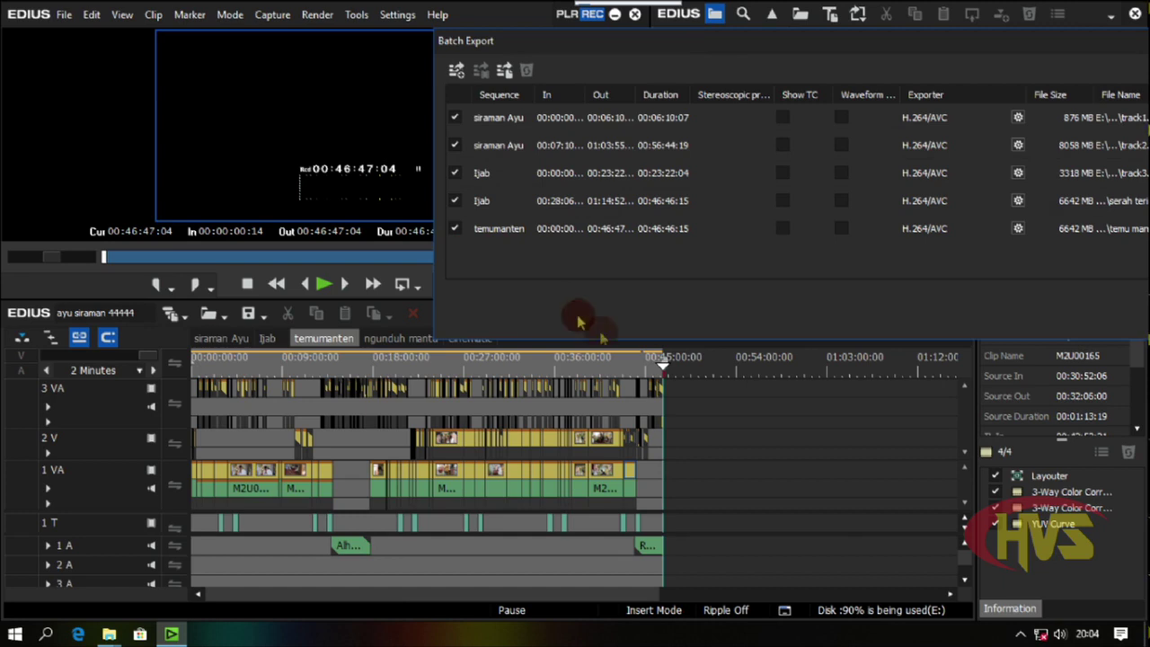
left_click_drag(565, 54, 592, 36)
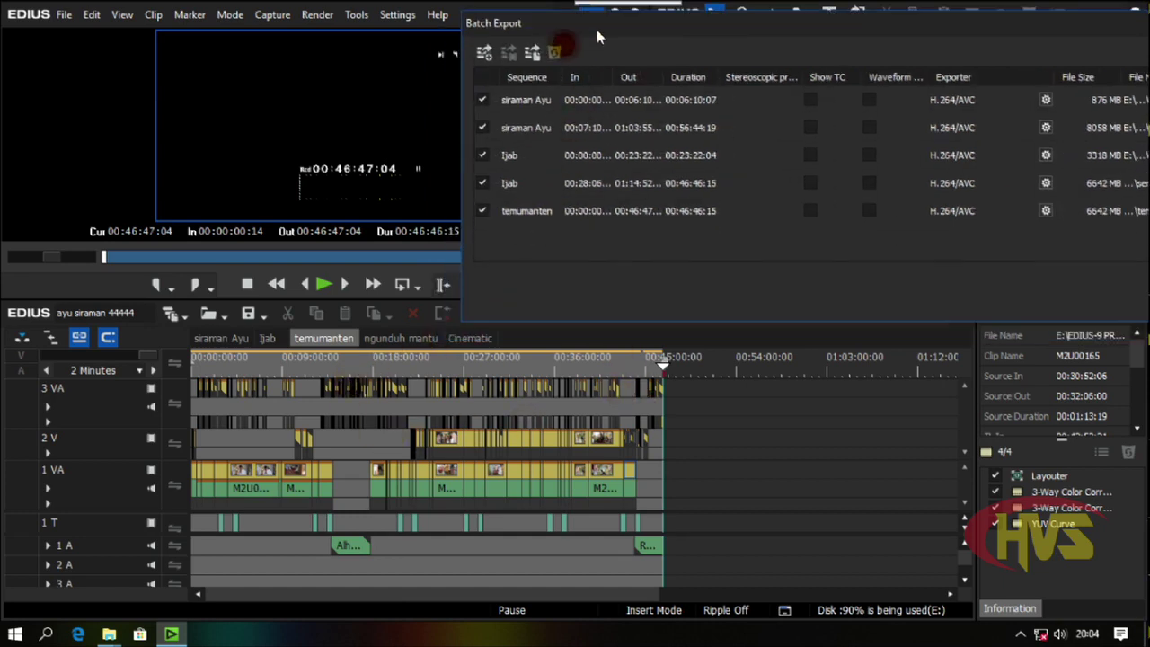
left_click(400, 339)
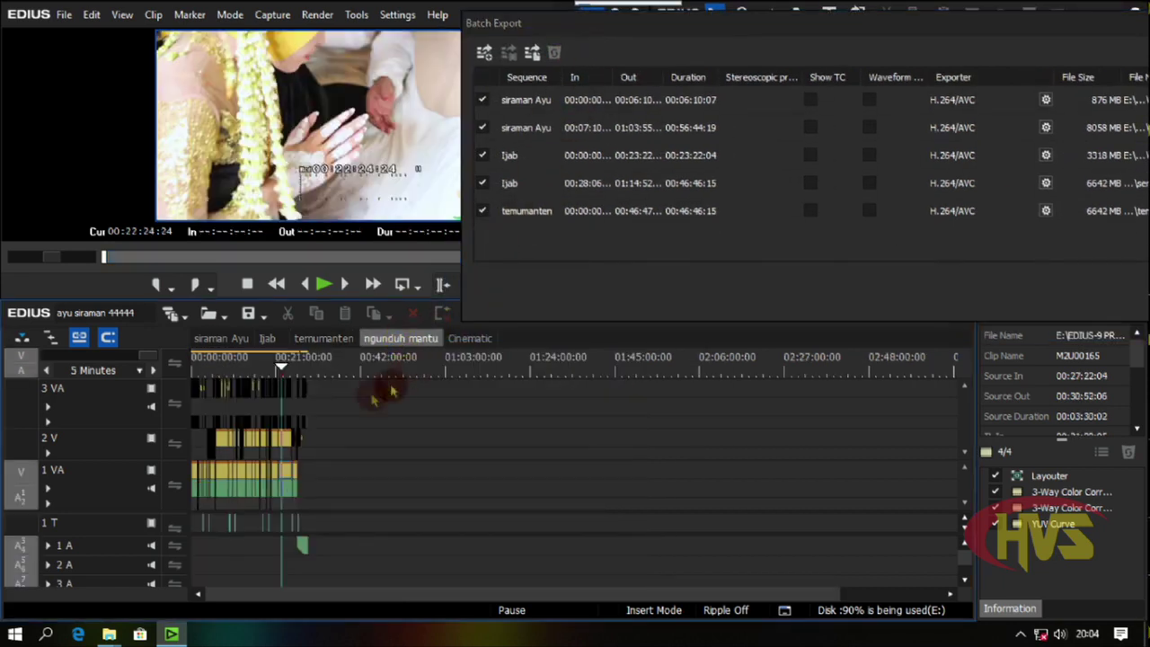
left_click_drag(281, 370, 159, 380)
left_click(241, 469)
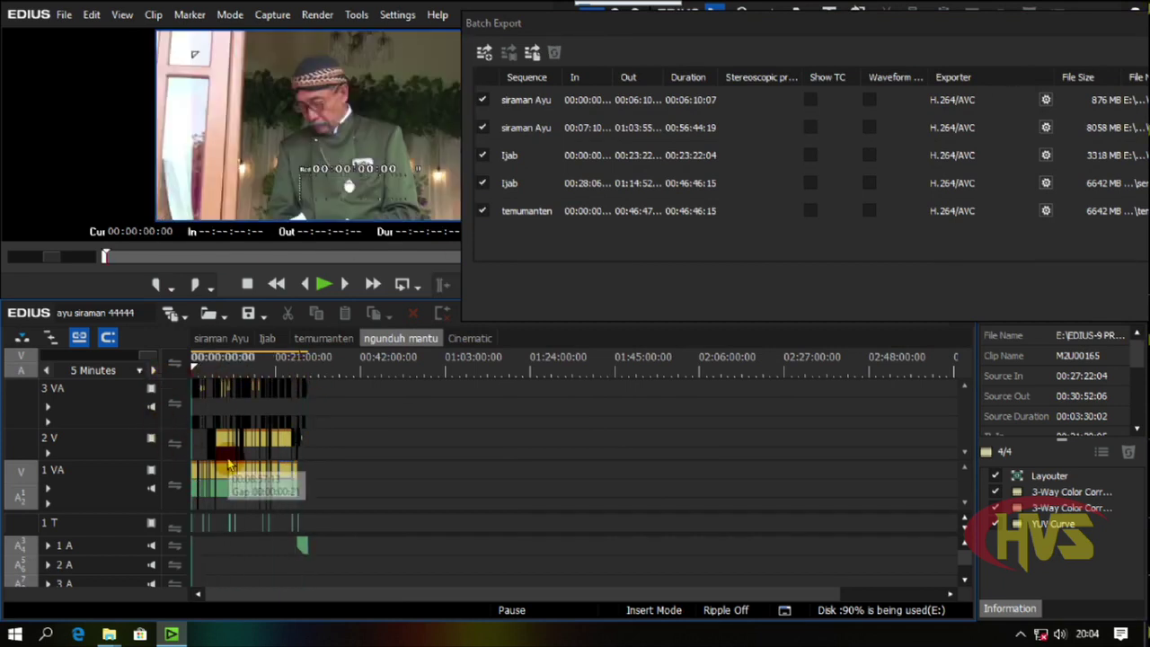
key("i")
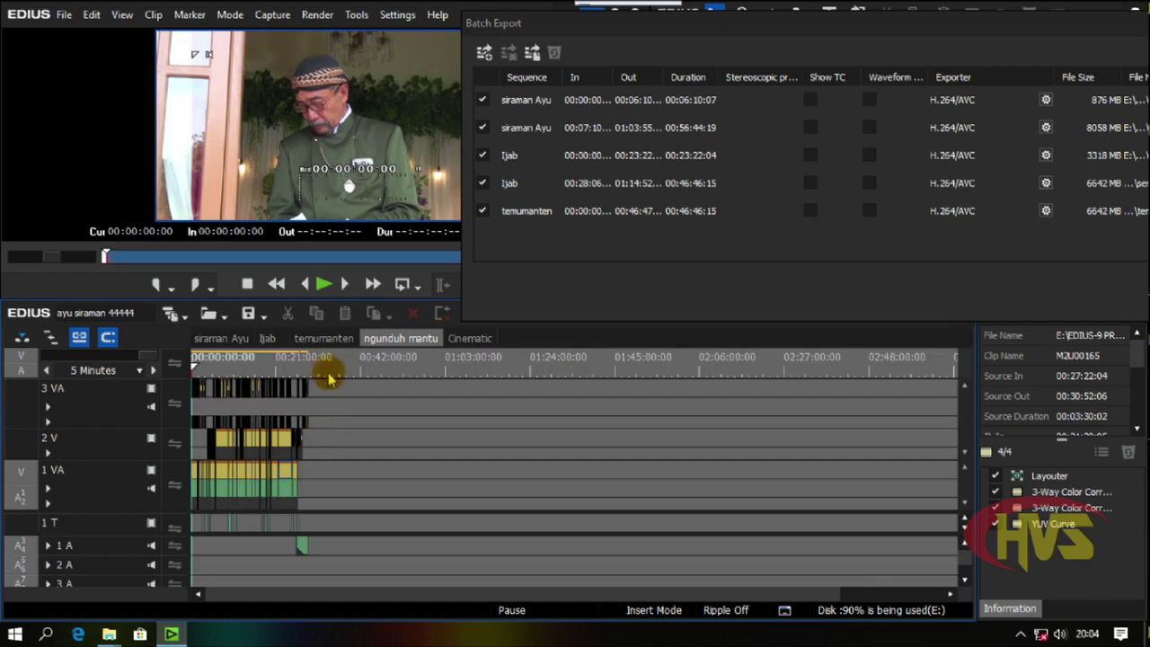
left_click(318, 370)
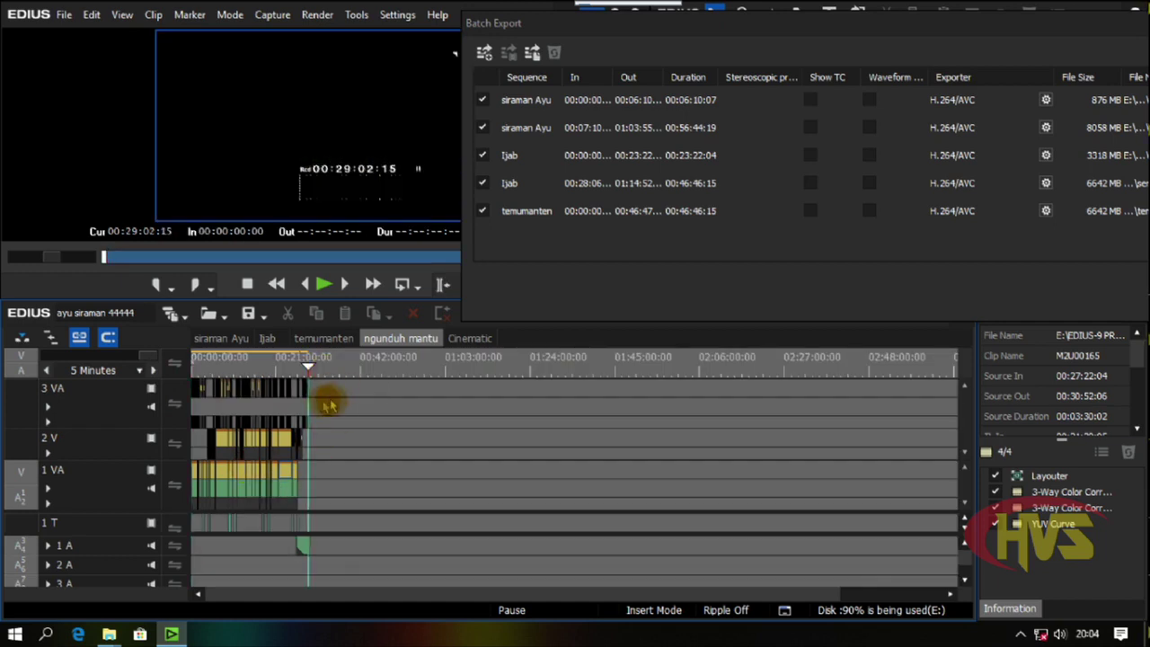
key("o")
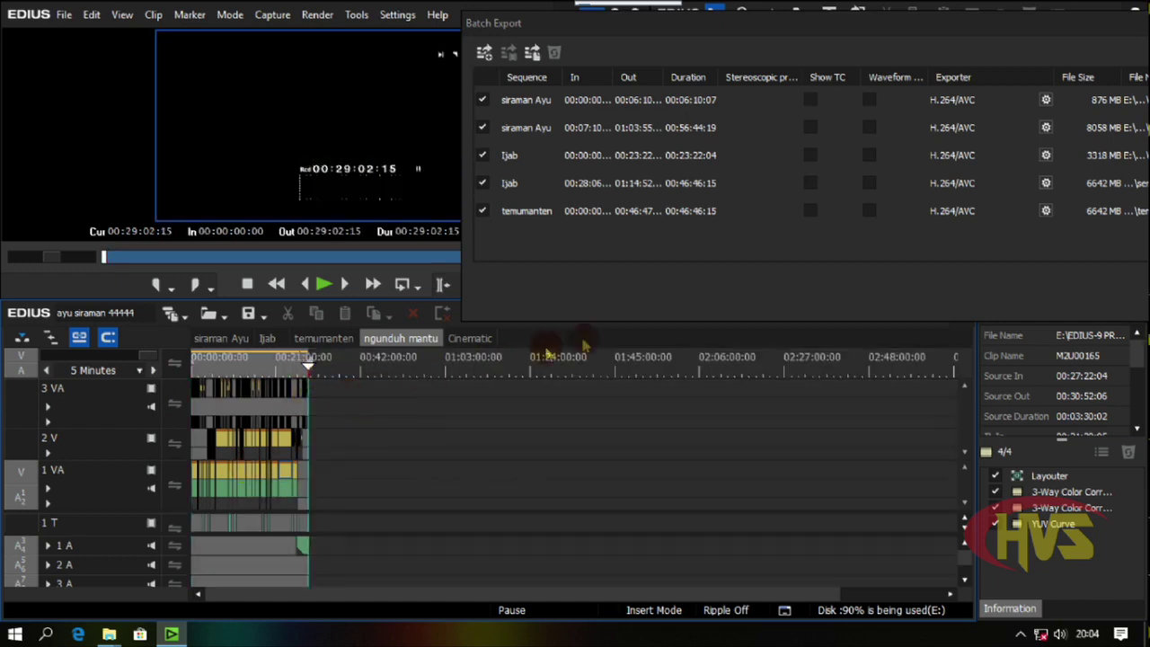
Start a batch job for the ngunduh mantu sequence with Export Between In and Out enabled and the H.264/AVC exporter chosen
left_click(484, 53)
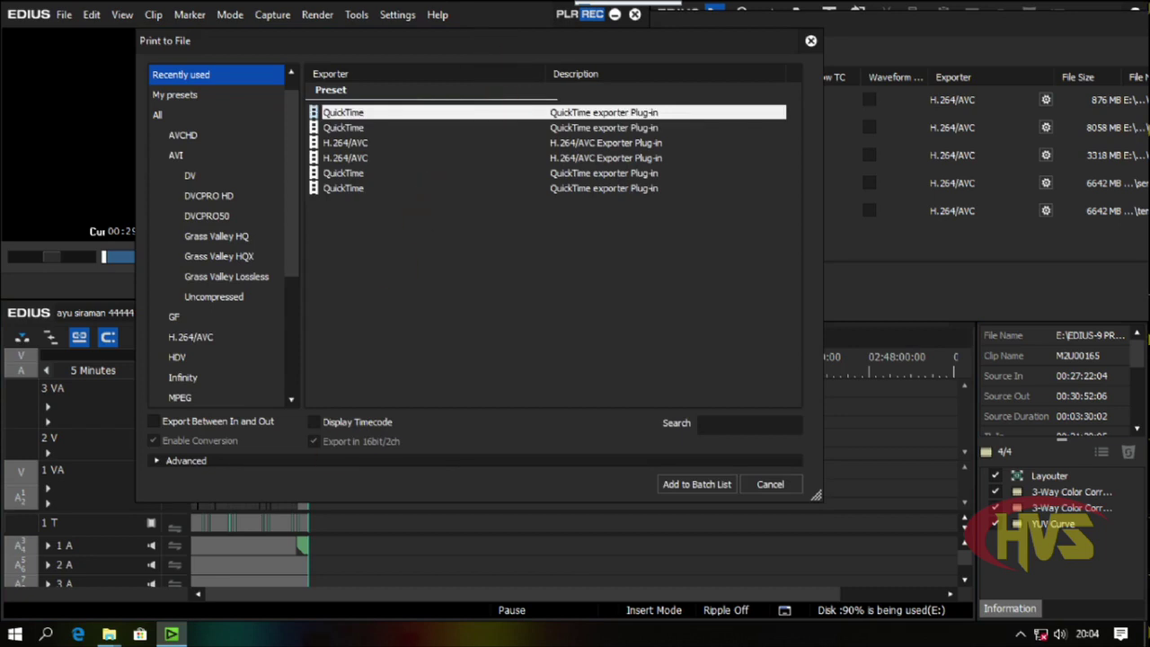
scroll(297, 270, "down", 1)
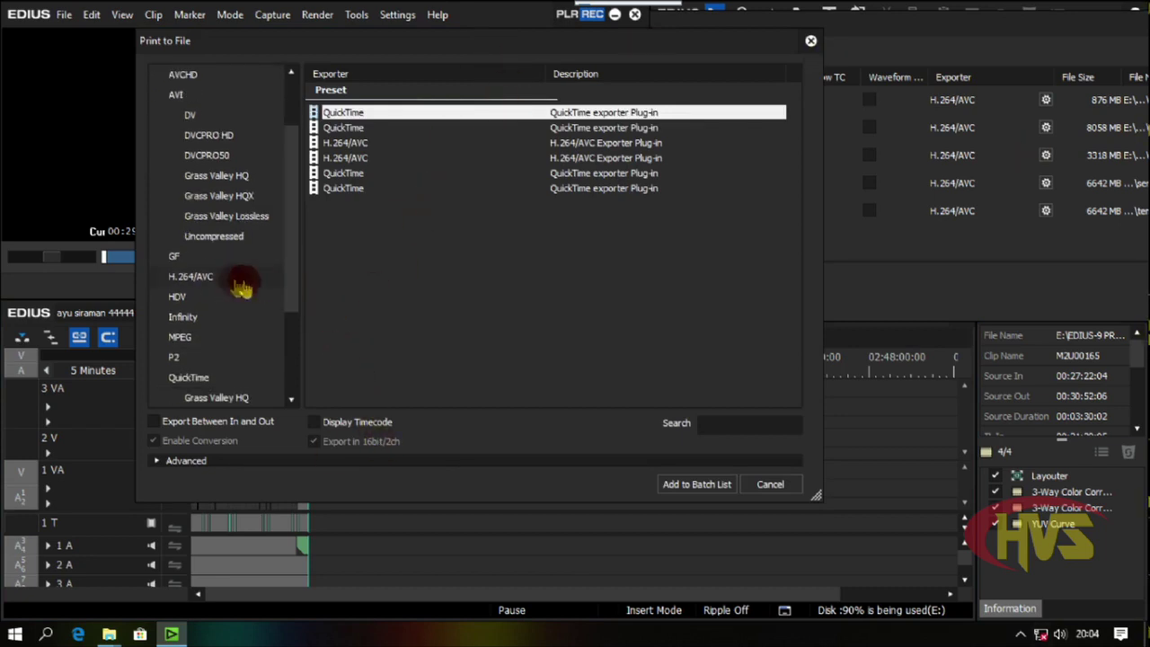
left_click(202, 275)
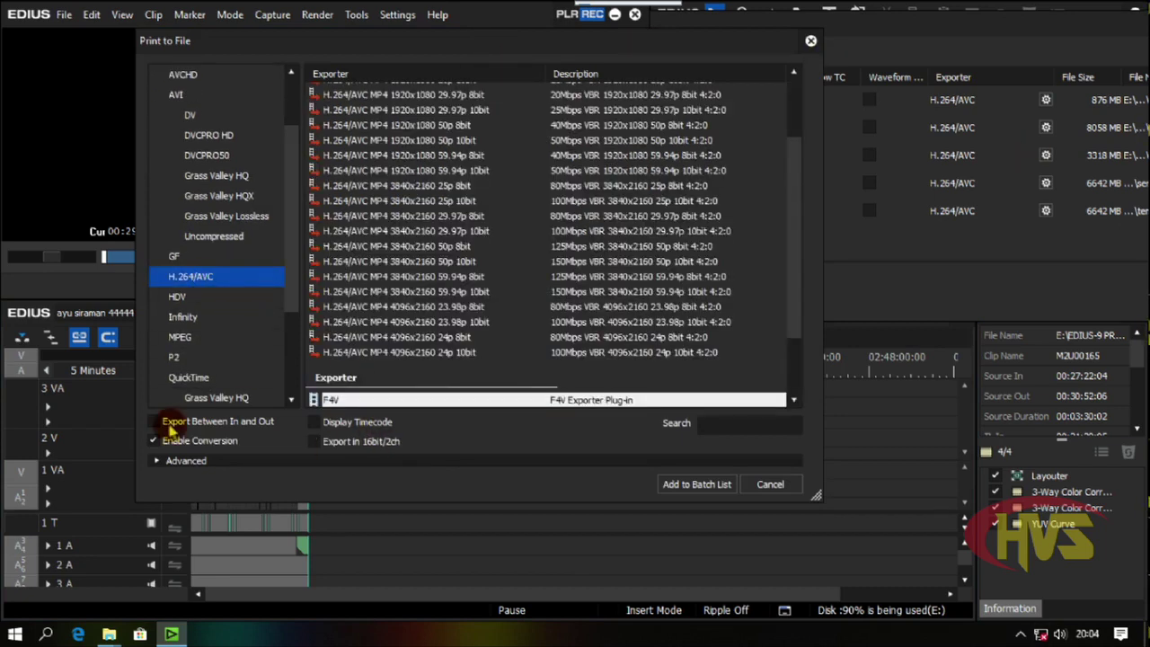
left_click_drag(290, 304, 231, 326)
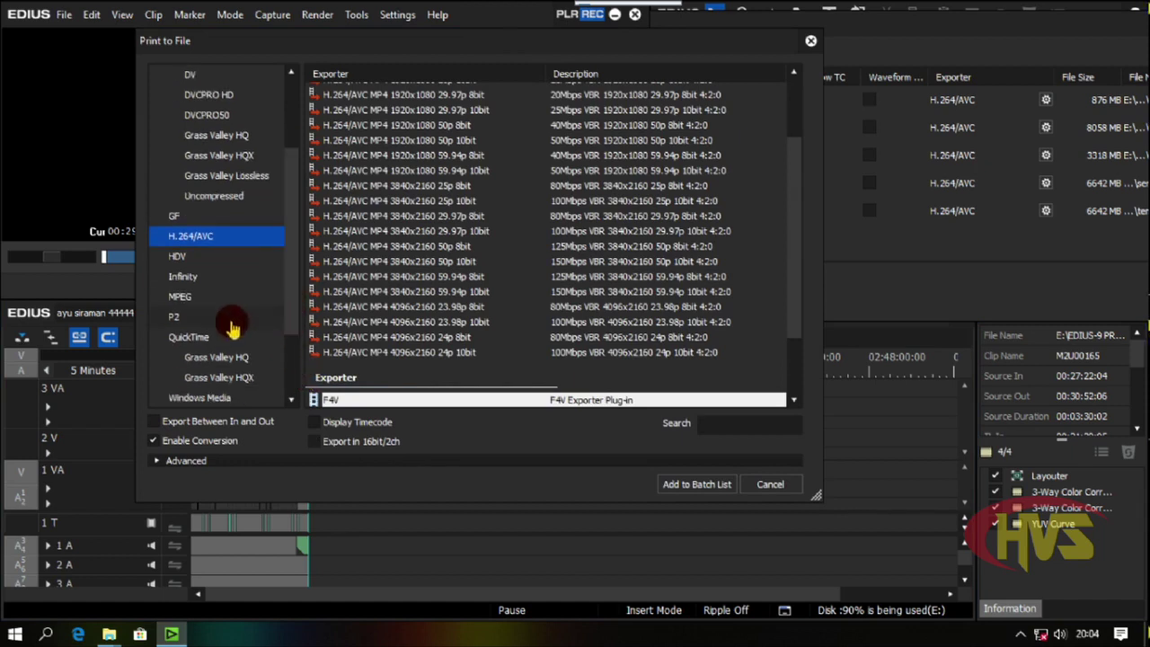
left_click(155, 421)
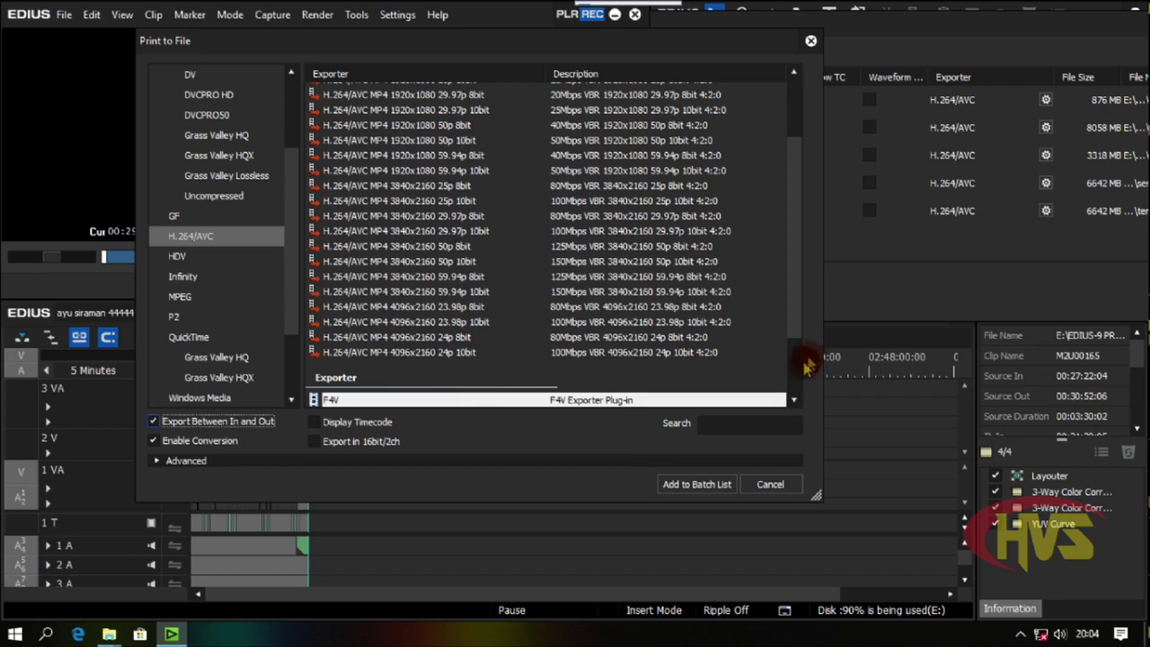
left_click_drag(796, 329, 783, 385)
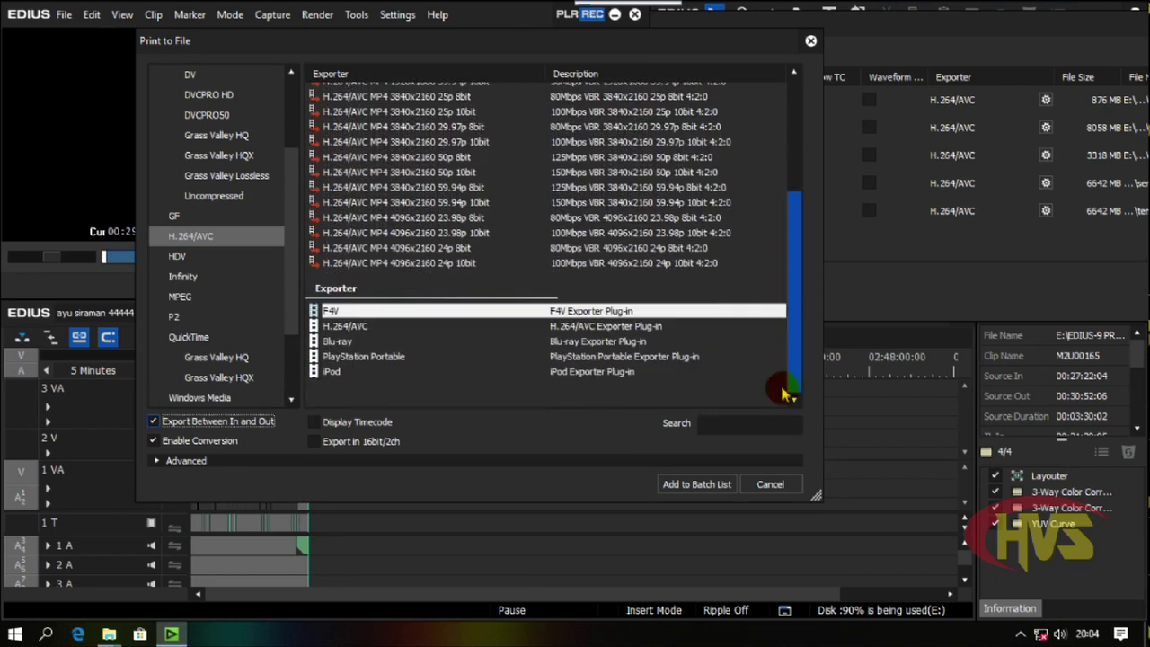
left_click(330, 326)
Add the ngunduh mantu range to the batch list as an MPEG-4 file named ngunduh mantu in the video track folder
left_click(697, 484)
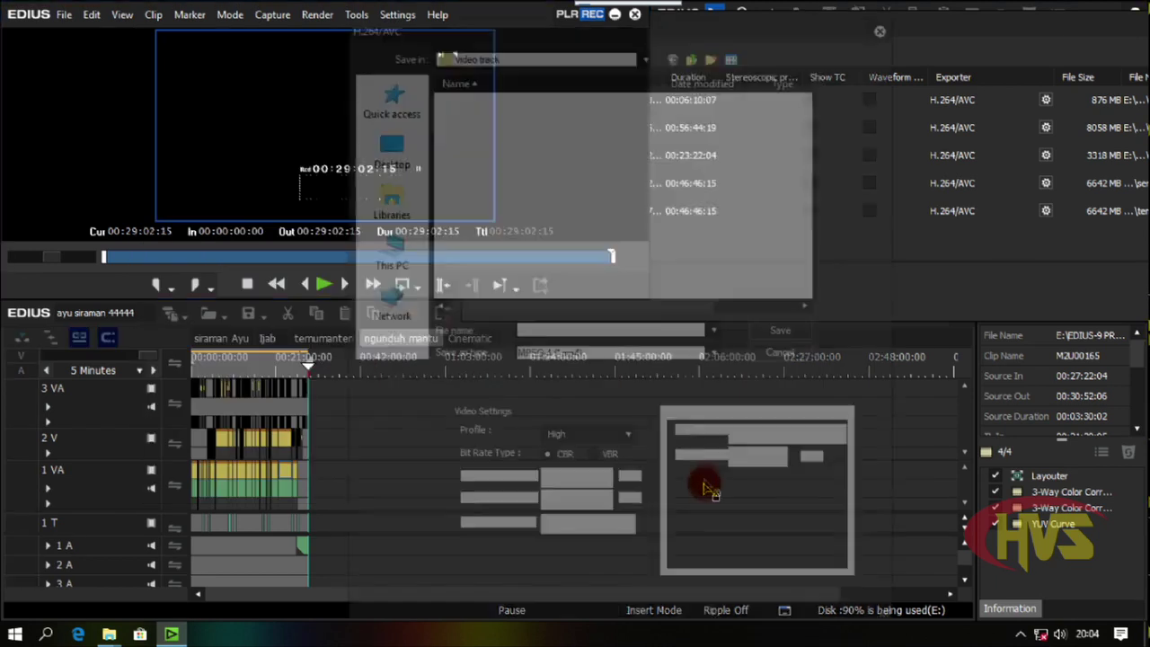
left_click(539, 330)
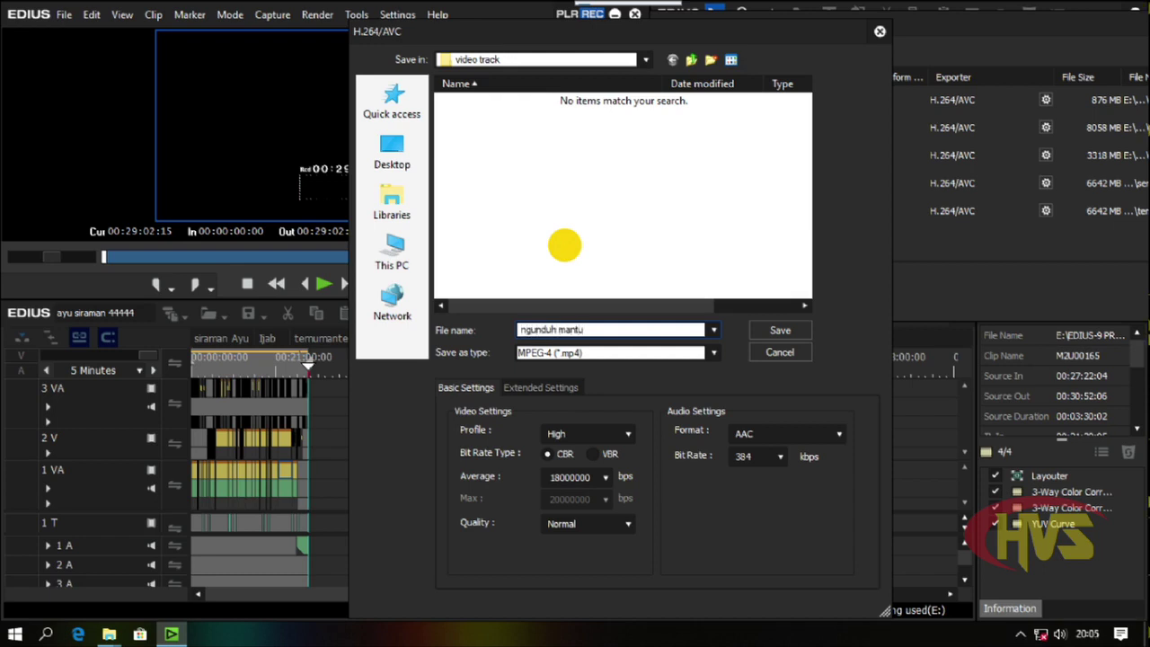
left_click(770, 331)
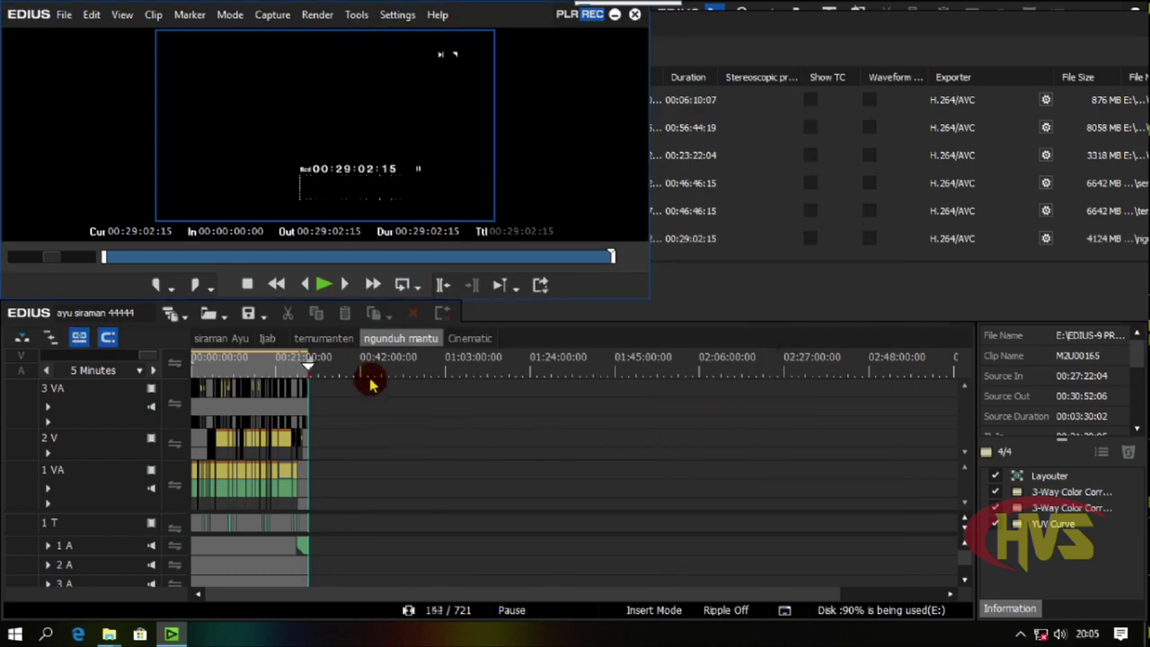
Open the Cinematic sequence and mark it from 00:00:00:00 to the clip's end at 00:04:11:13
left_click(471, 340)
left_click_drag(246, 364, 187, 367)
left_click(226, 407)
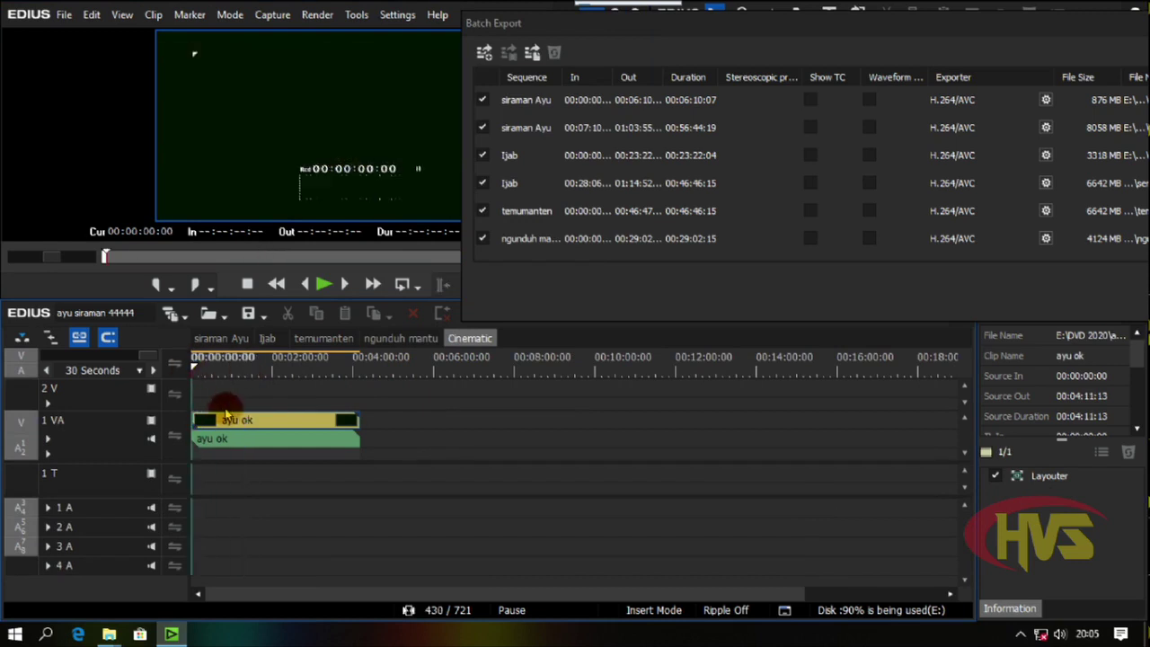
left_click_drag(277, 370, 352, 386)
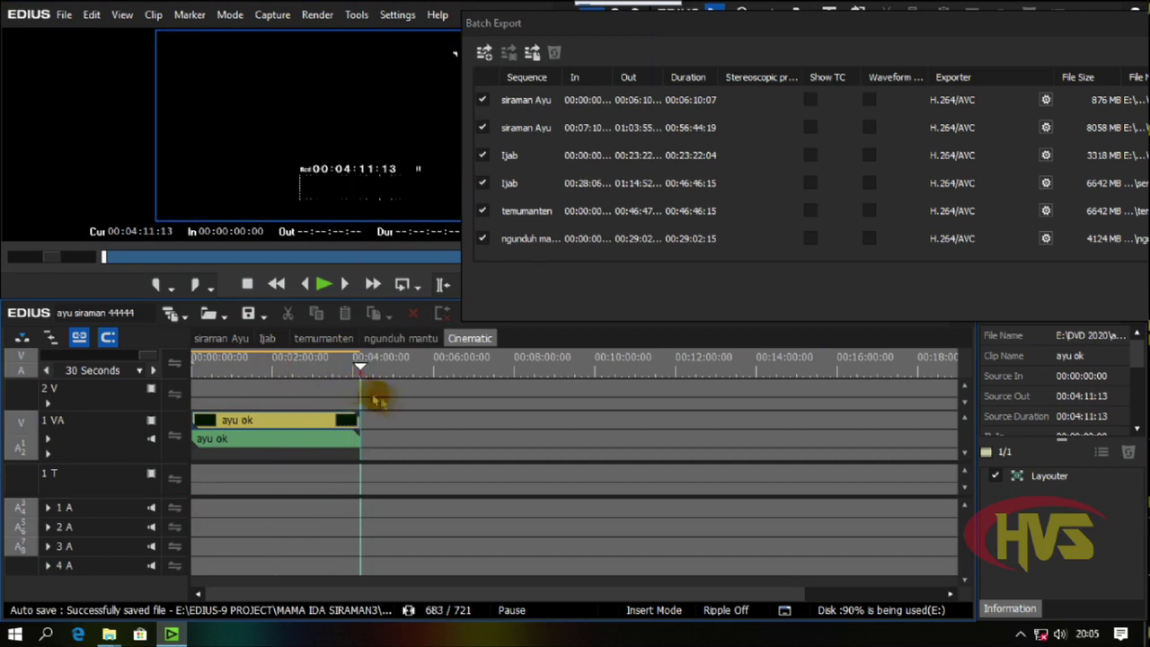
key("o")
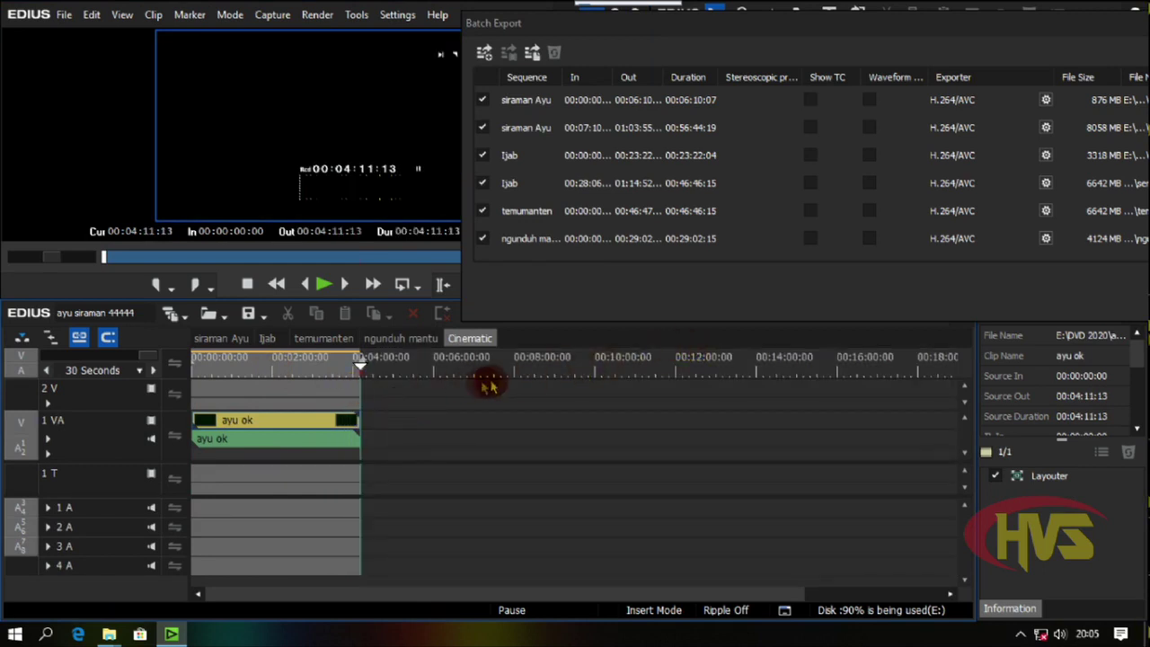
Start a batch job for the Cinematic sequence with Export Between In and Out enabled and the H.264/AVC exporter chosen
left_click(484, 52)
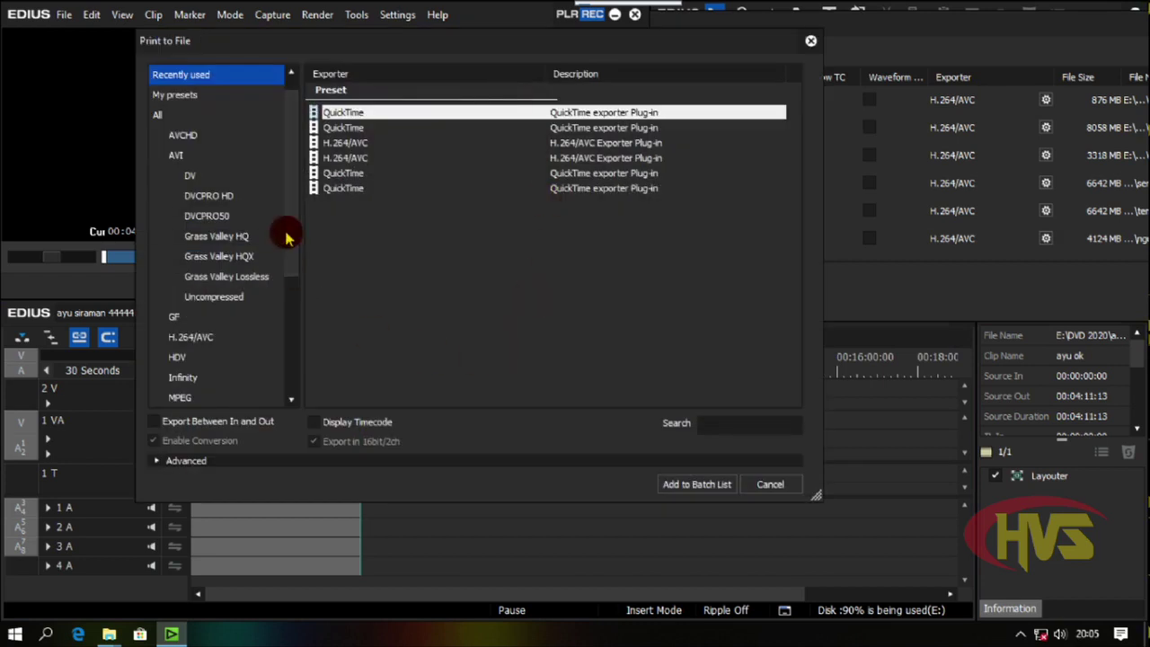
scroll(287, 231, "down", 5)
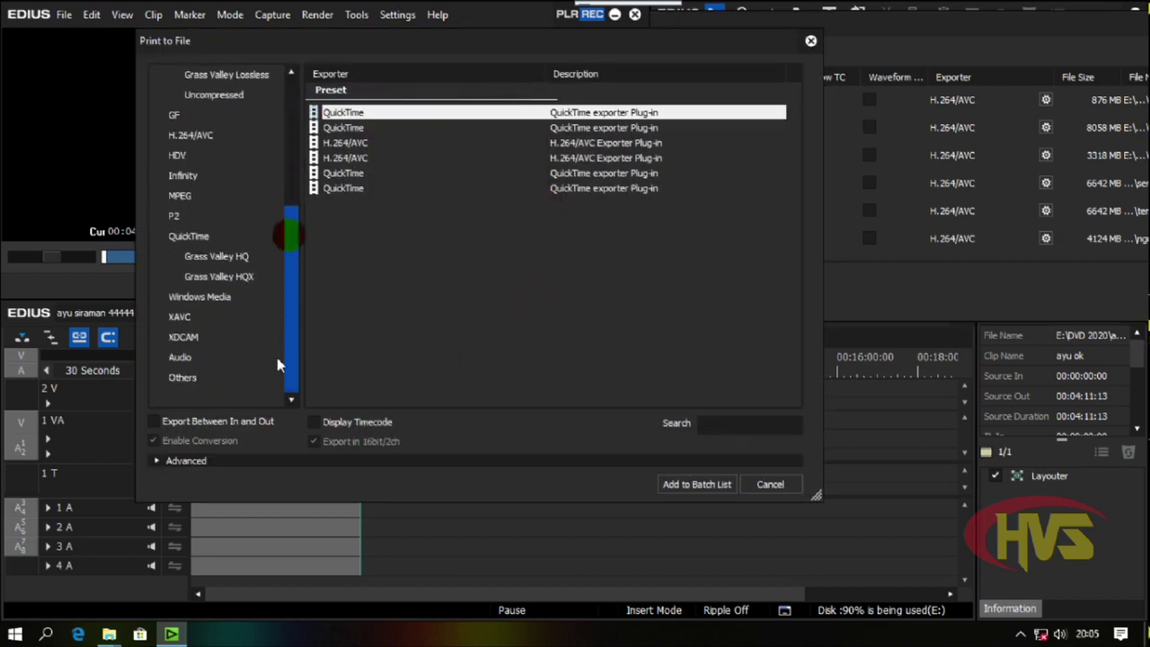
left_click(176, 135)
left_click(172, 422)
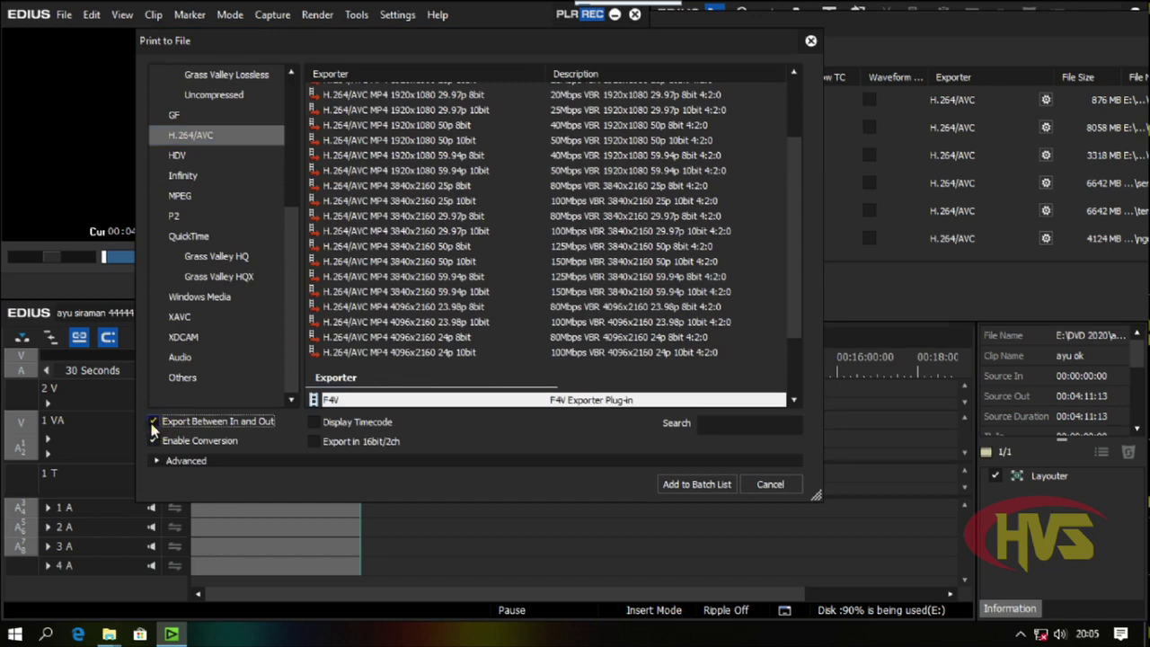
scroll(798, 355, "down", 2)
scroll(797, 355, "down", 1)
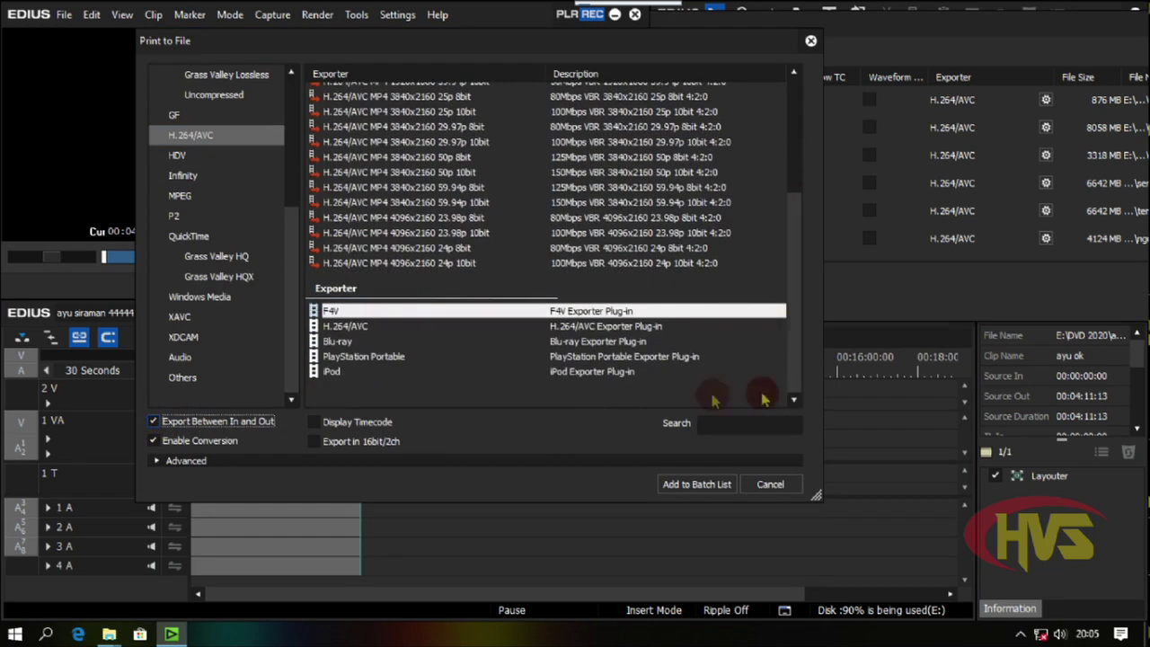
left_click(335, 327)
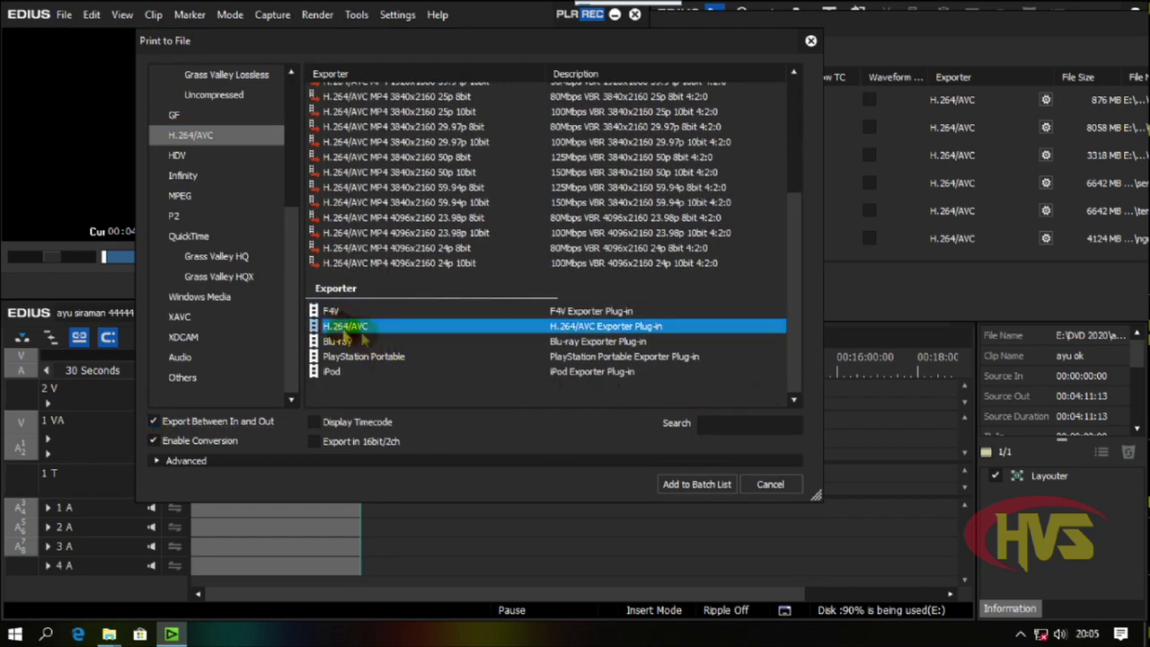
Add the Cinematic range to the batch list as an MPEG-4 file named cinematic in the video track folder
left_click(688, 485)
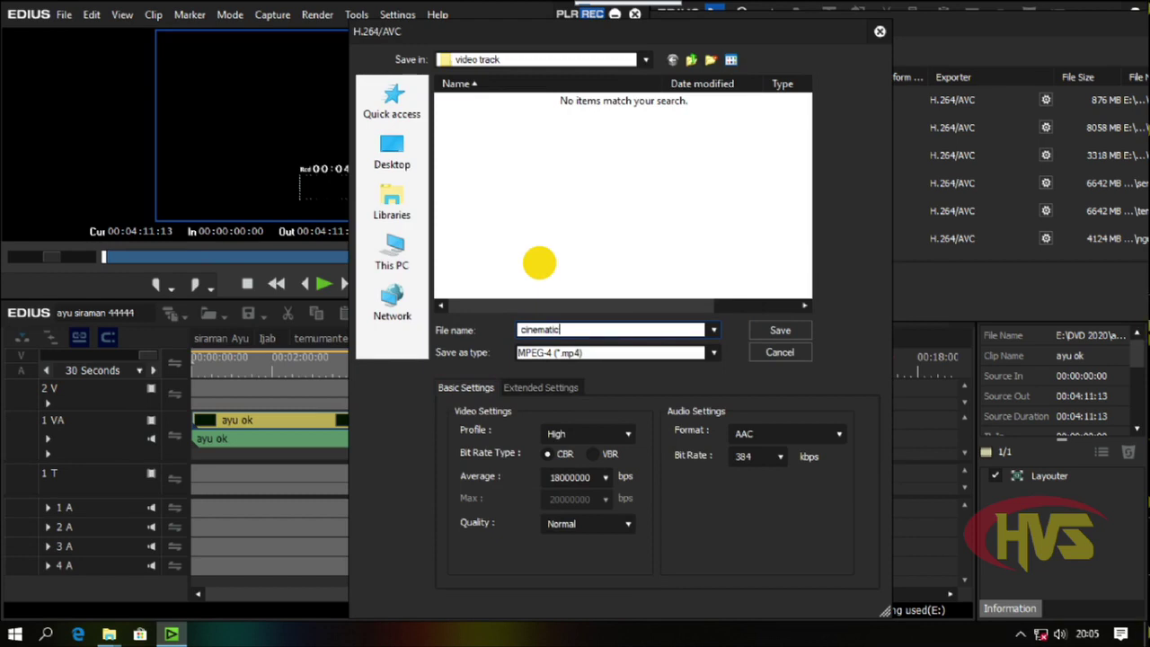
left_click(782, 330)
Bring the whole Batch Export window into view, review the listed jobs and start exporting them all
left_click_drag(836, 51, 464, 118)
left_click_drag(1003, 260, 996, 221)
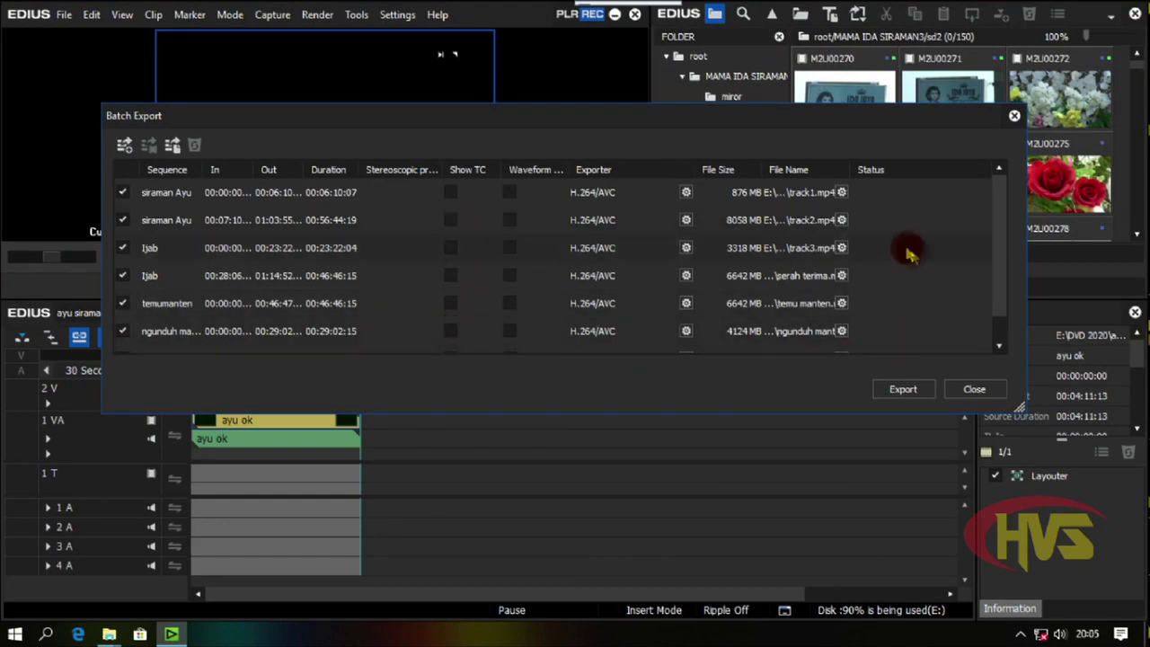
scroll(999, 235, "down", 1)
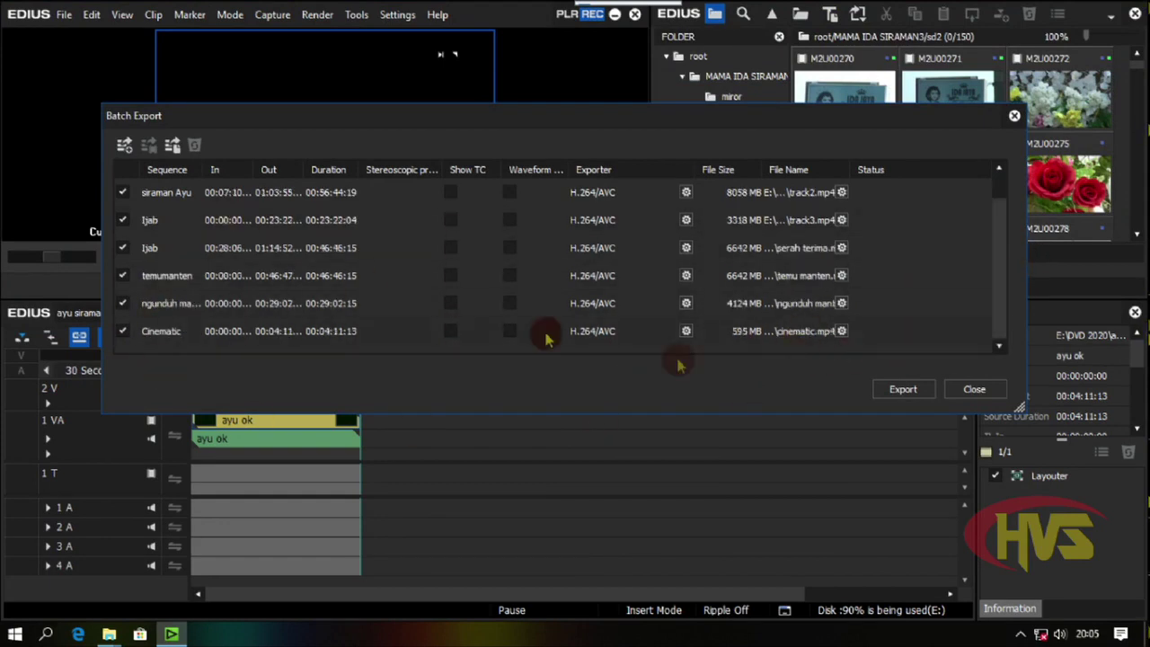
scroll(997, 280, "up", 1)
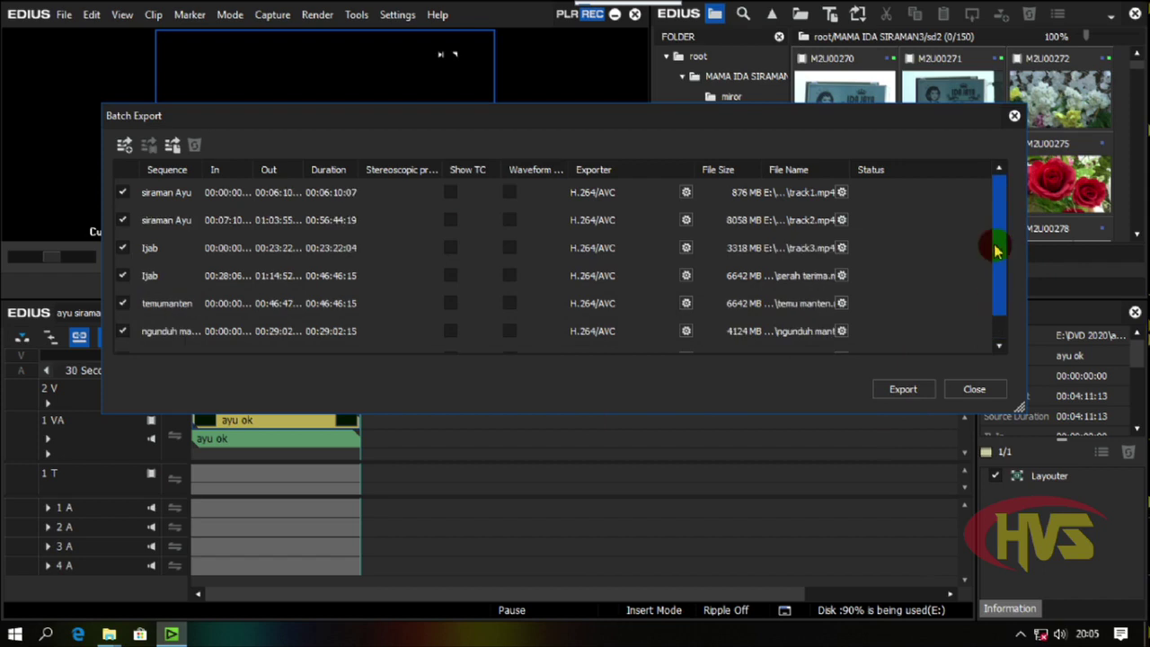
left_click(905, 388)
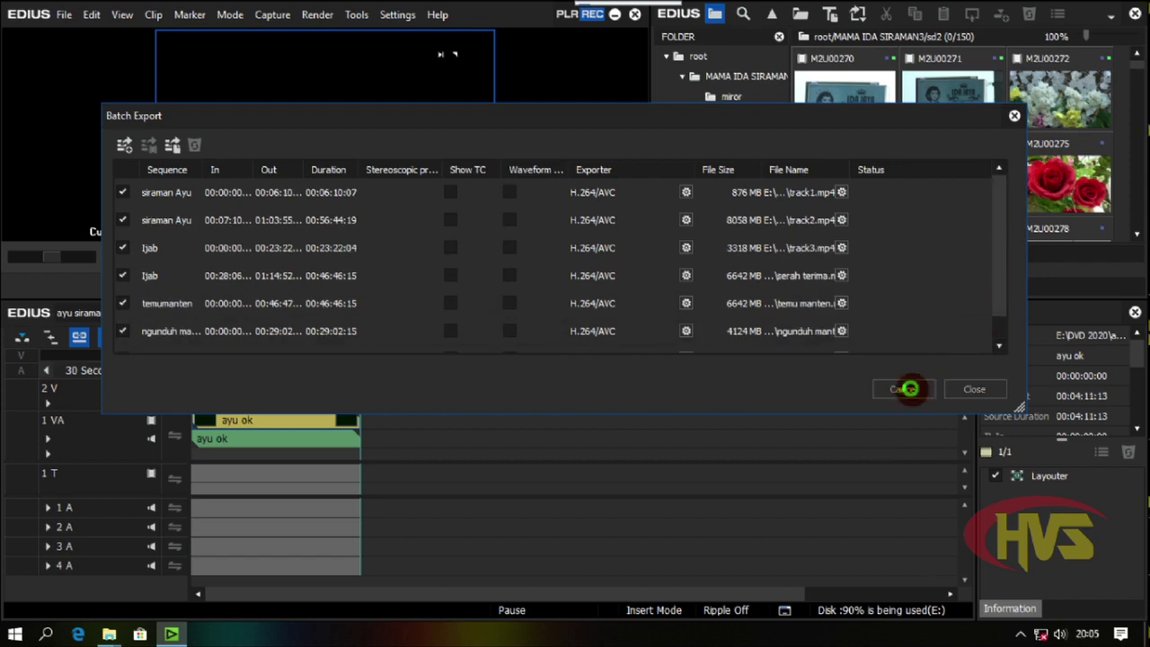